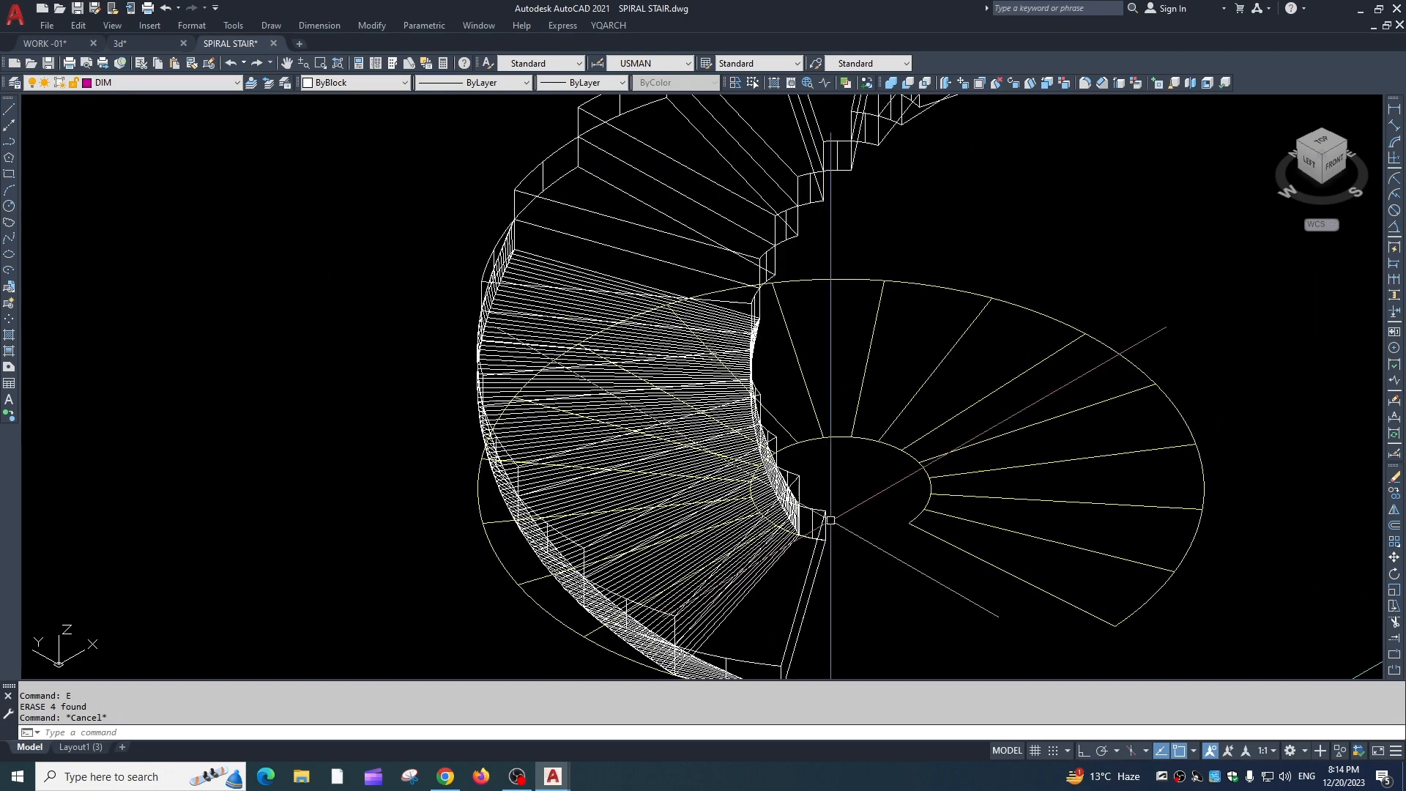
Examine the spiral stair model, its plan outline and the neighbouring curved stair
middle_click_drag(855, 506, 878, 469)
middle_click_drag(680, 454, 712, 474)
scroll(621, 310, "down", 3)
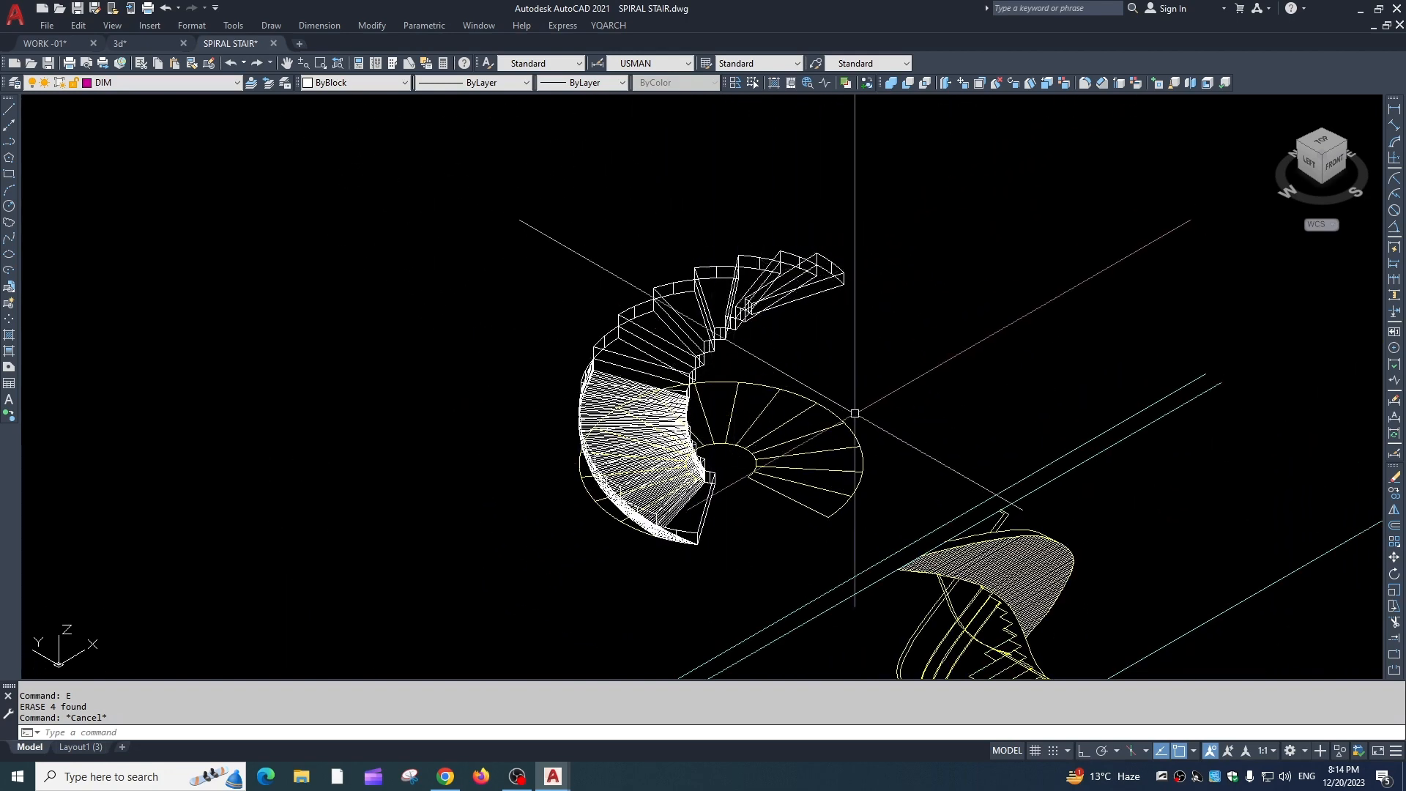
middle_click_drag(991, 597, 931, 428)
scroll(944, 405, "up", 4)
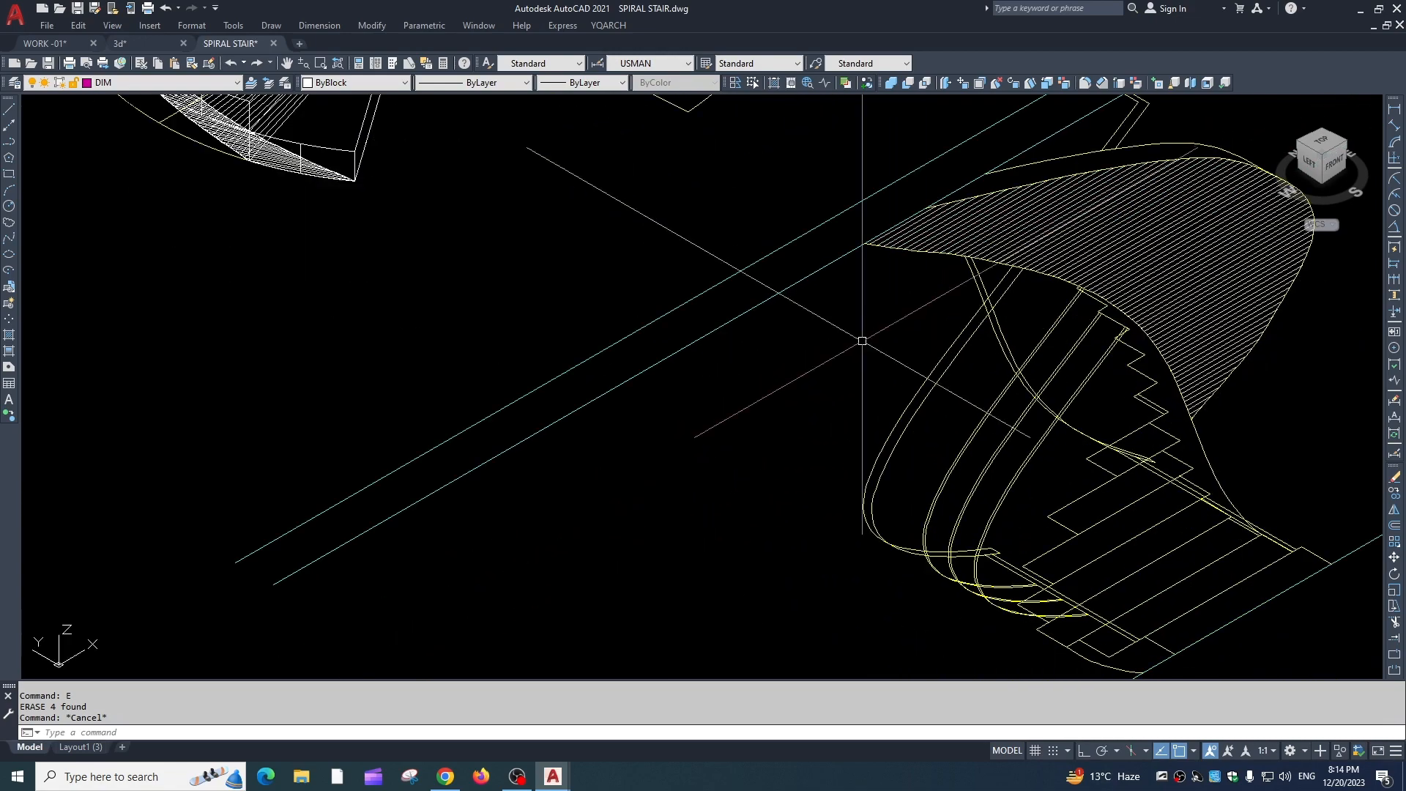
scroll(994, 457, "down", 4)
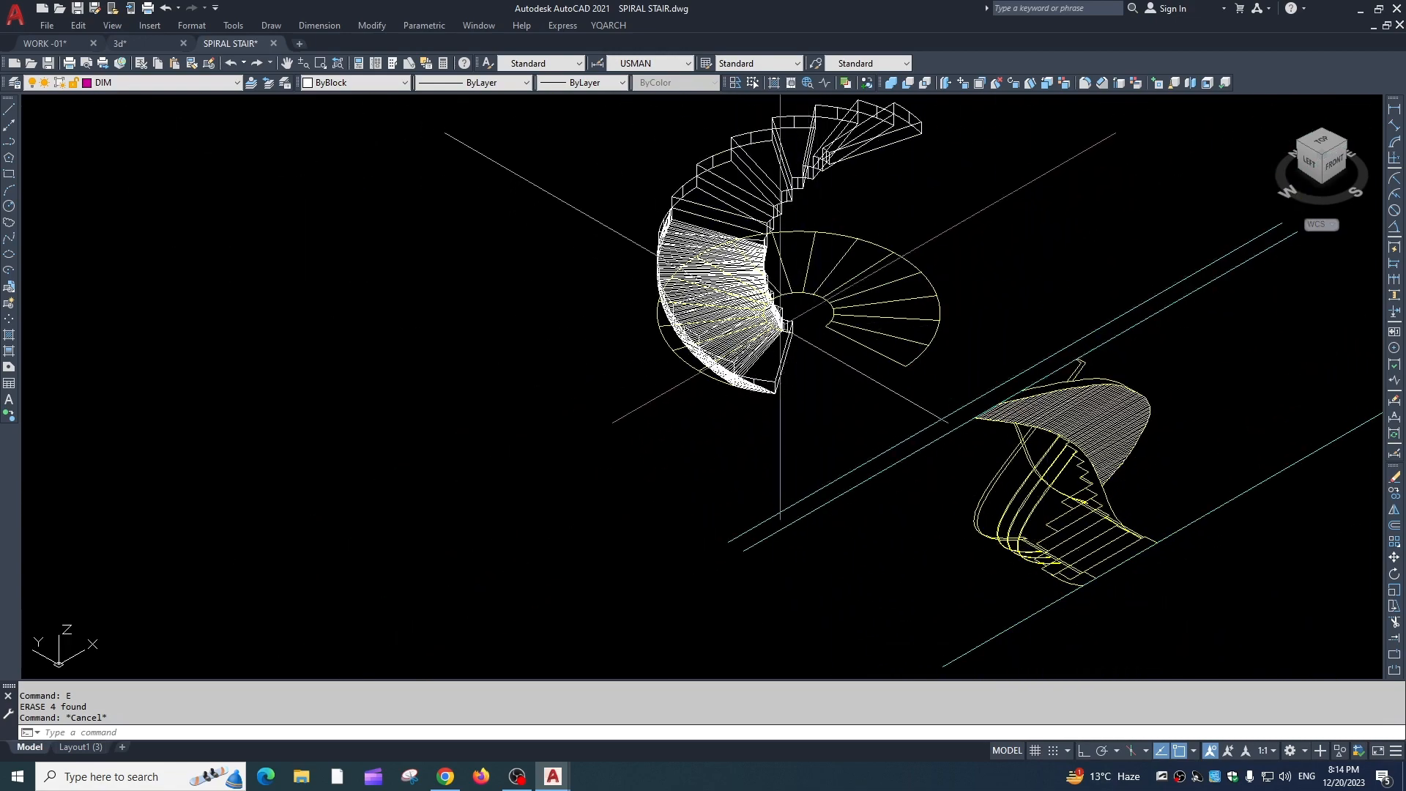
middle_click_drag(647, 280, 632, 370)
scroll(631, 371, "up", 2)
scroll(633, 372, "up", 2)
scroll(892, 470, "down", 2)
middle_click_drag(892, 470, 853, 425)
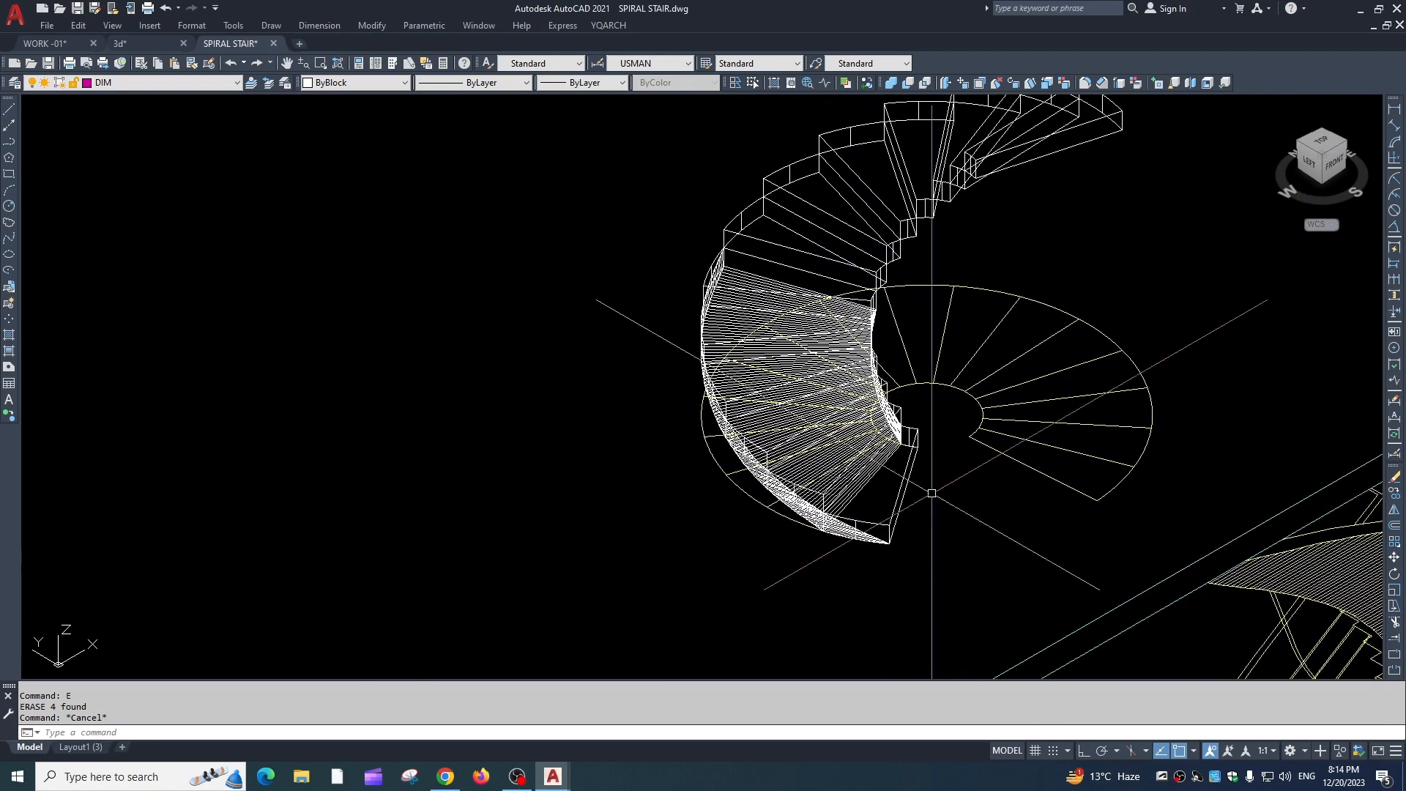
scroll(844, 387, "up", 2)
scroll(761, 439, "down", 2)
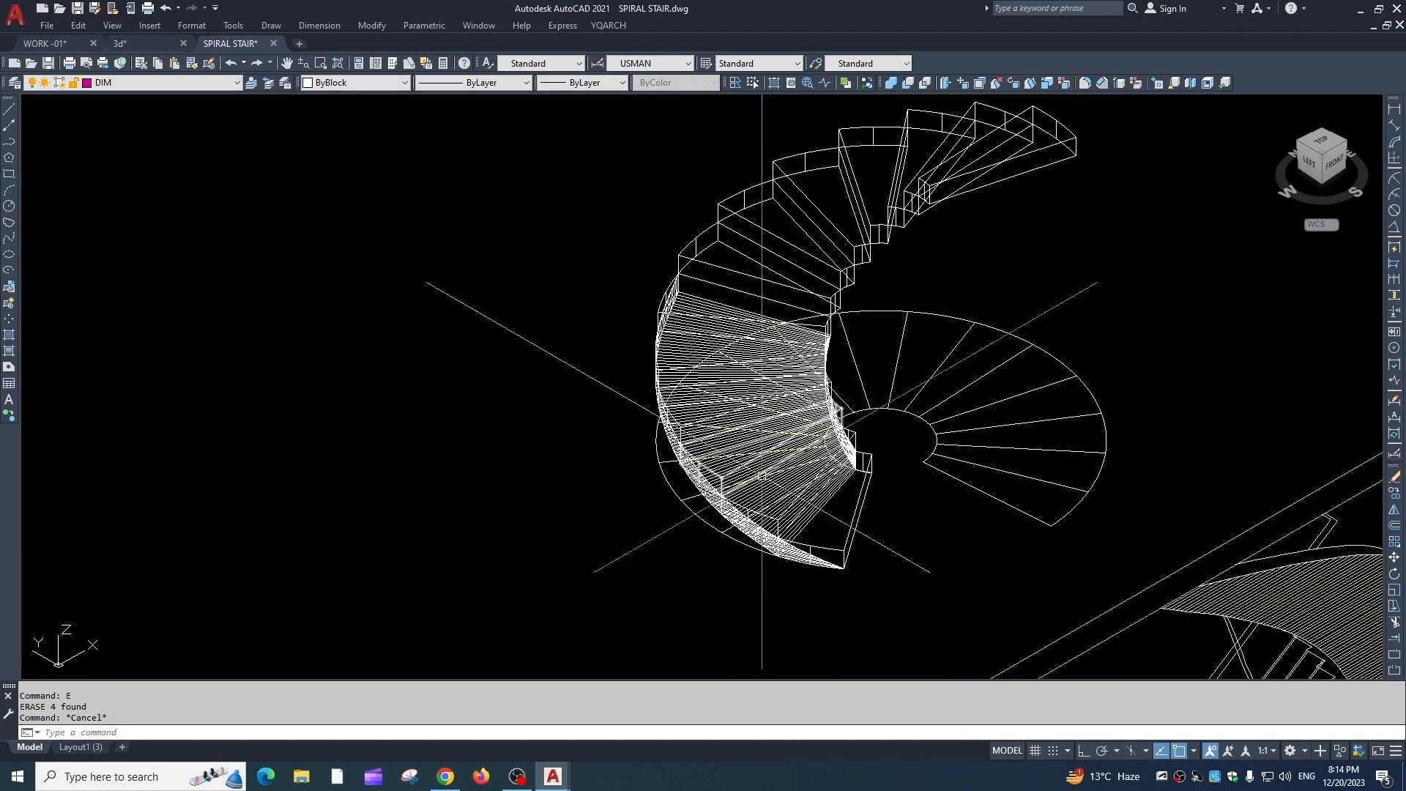
scroll(793, 559, "up", 2)
scroll(945, 551, "down", 2)
middle_click_drag(905, 614, 950, 543)
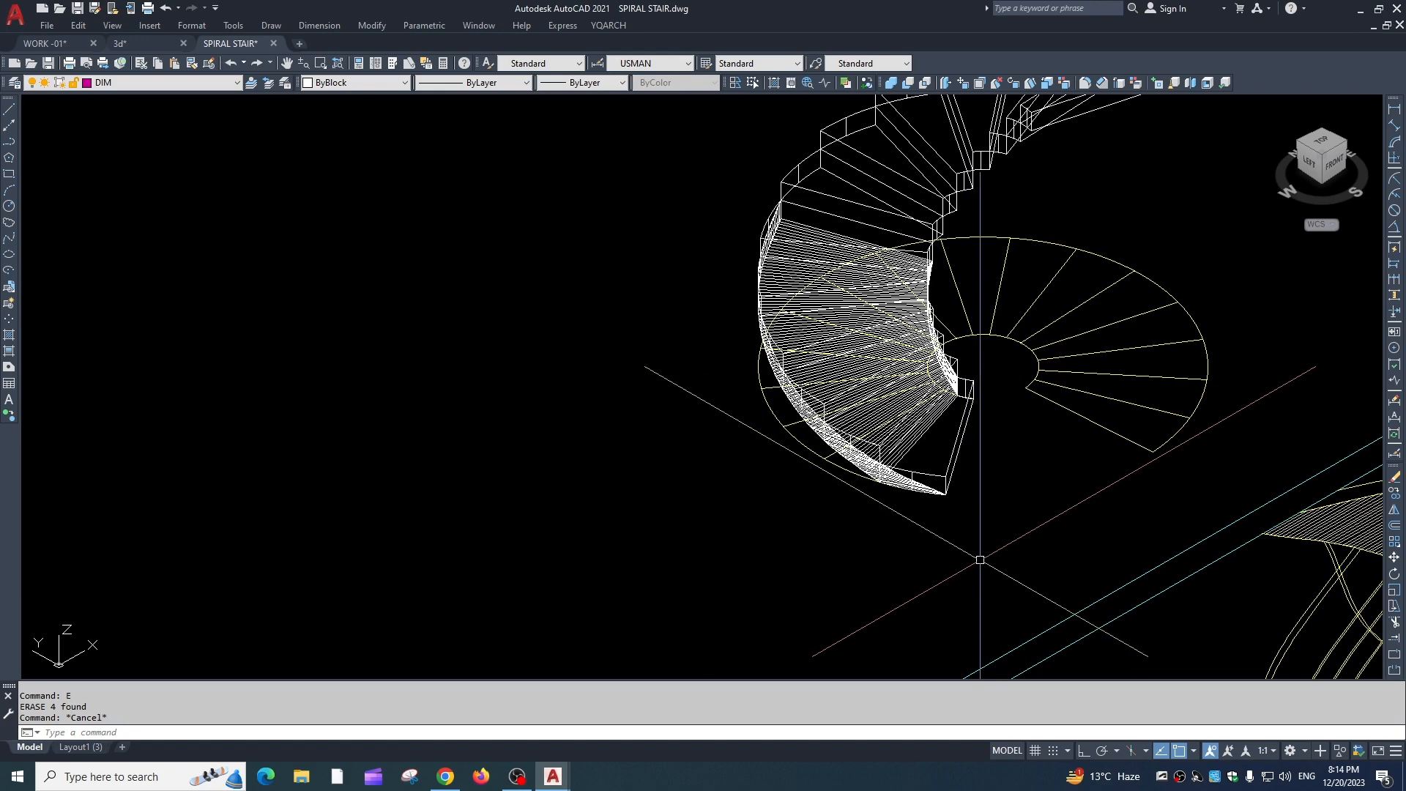
Draw a circle with radius 1 in the empty space just outside the lowest tread
middle_click_drag(915, 527, 924, 600)
scroll(920, 531, "up", 2)
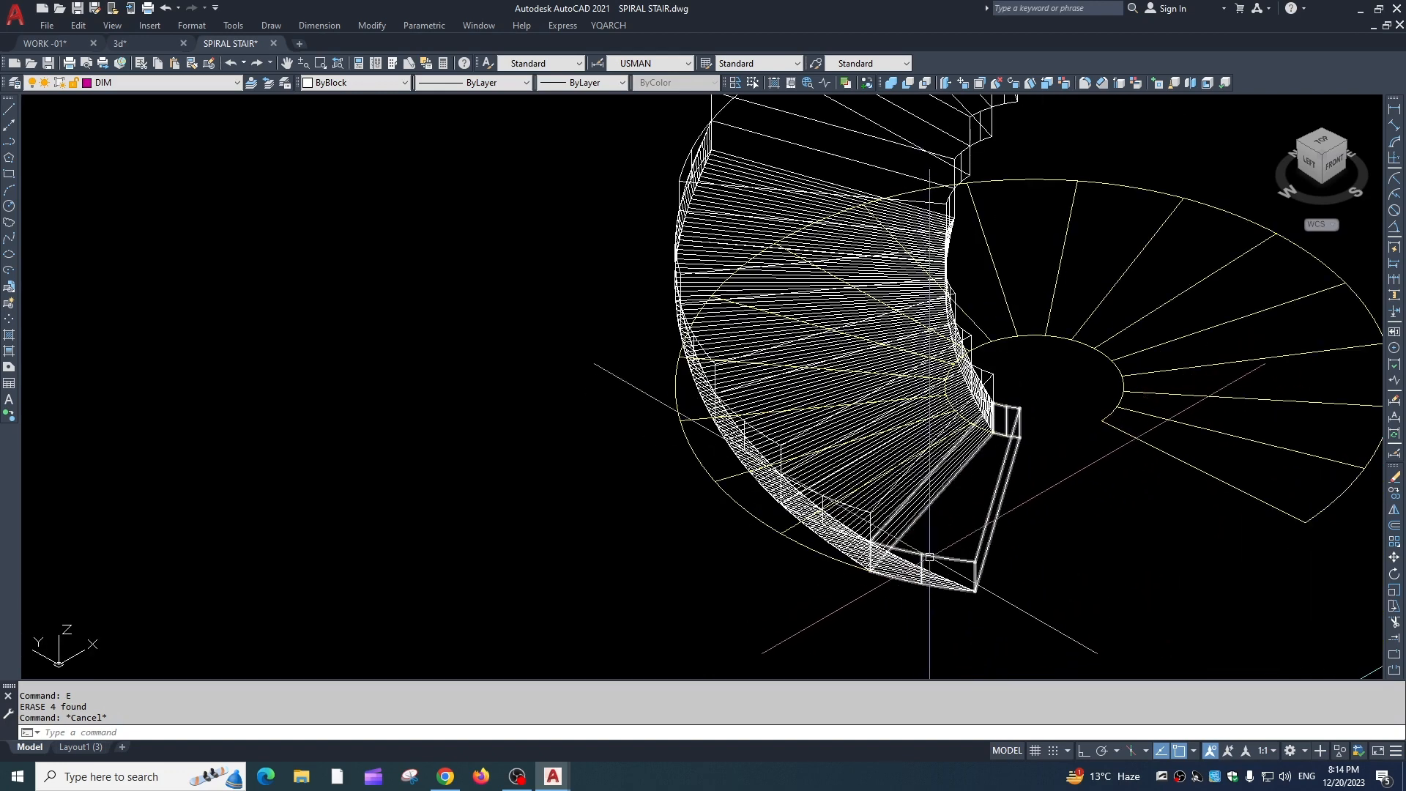
type("c")
key("Return")
scroll(931, 564, "up", 2)
scroll(930, 564, "down", 2)
scroll(937, 586, "up", 2)
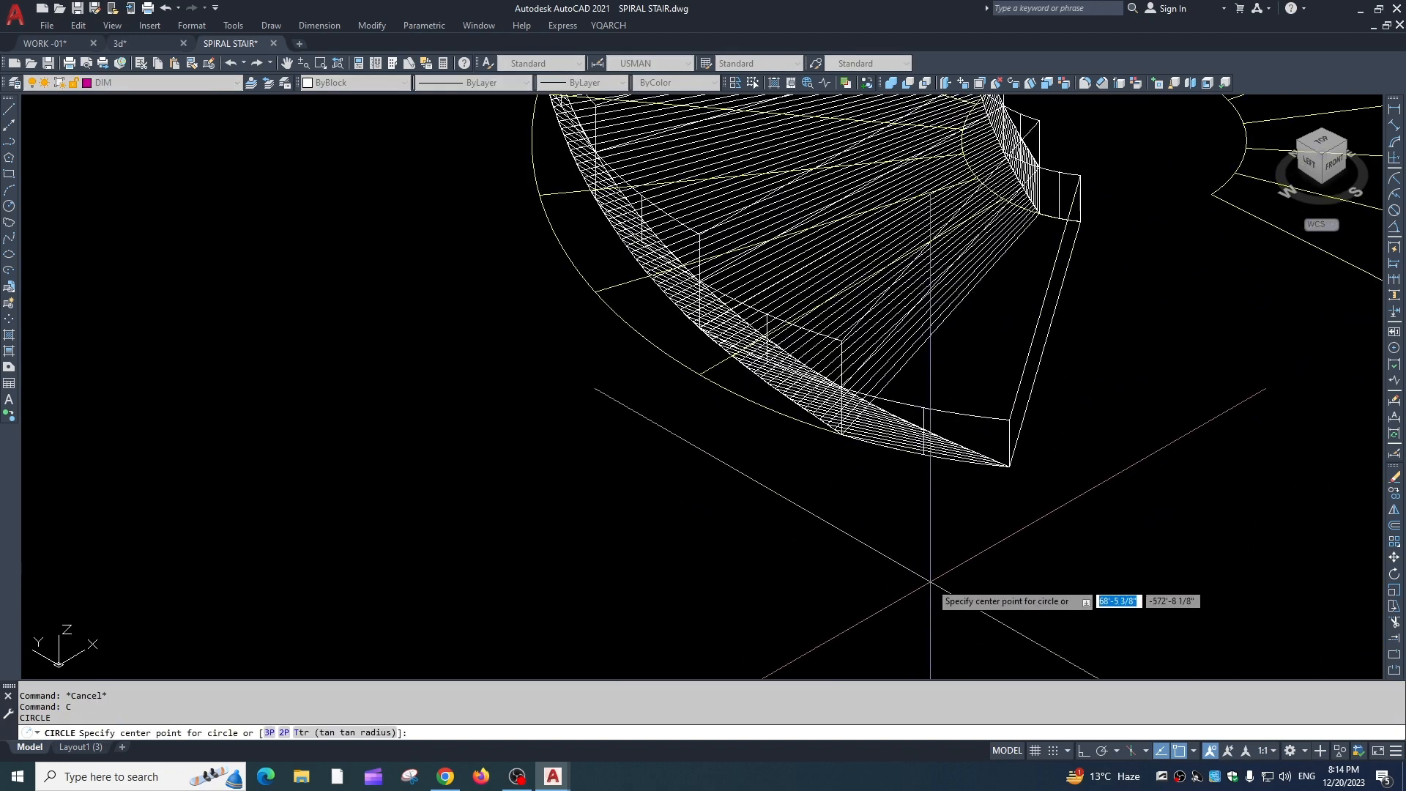
left_click(931, 592)
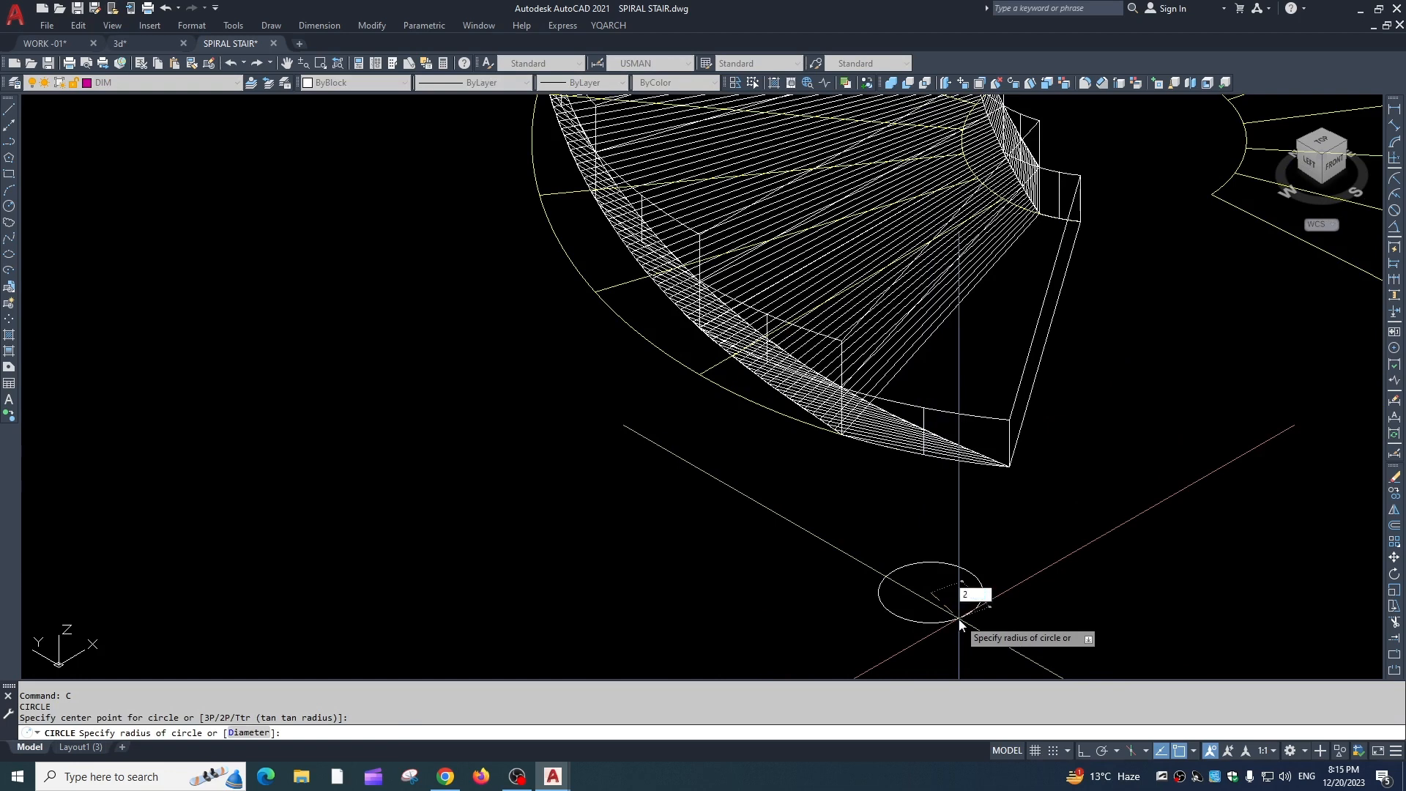
type("1")
key("Return")
Move the circle onto the midpoint of the lowest tread's outer top edge
scroll(936, 586, "up", 2)
left_click(991, 558)
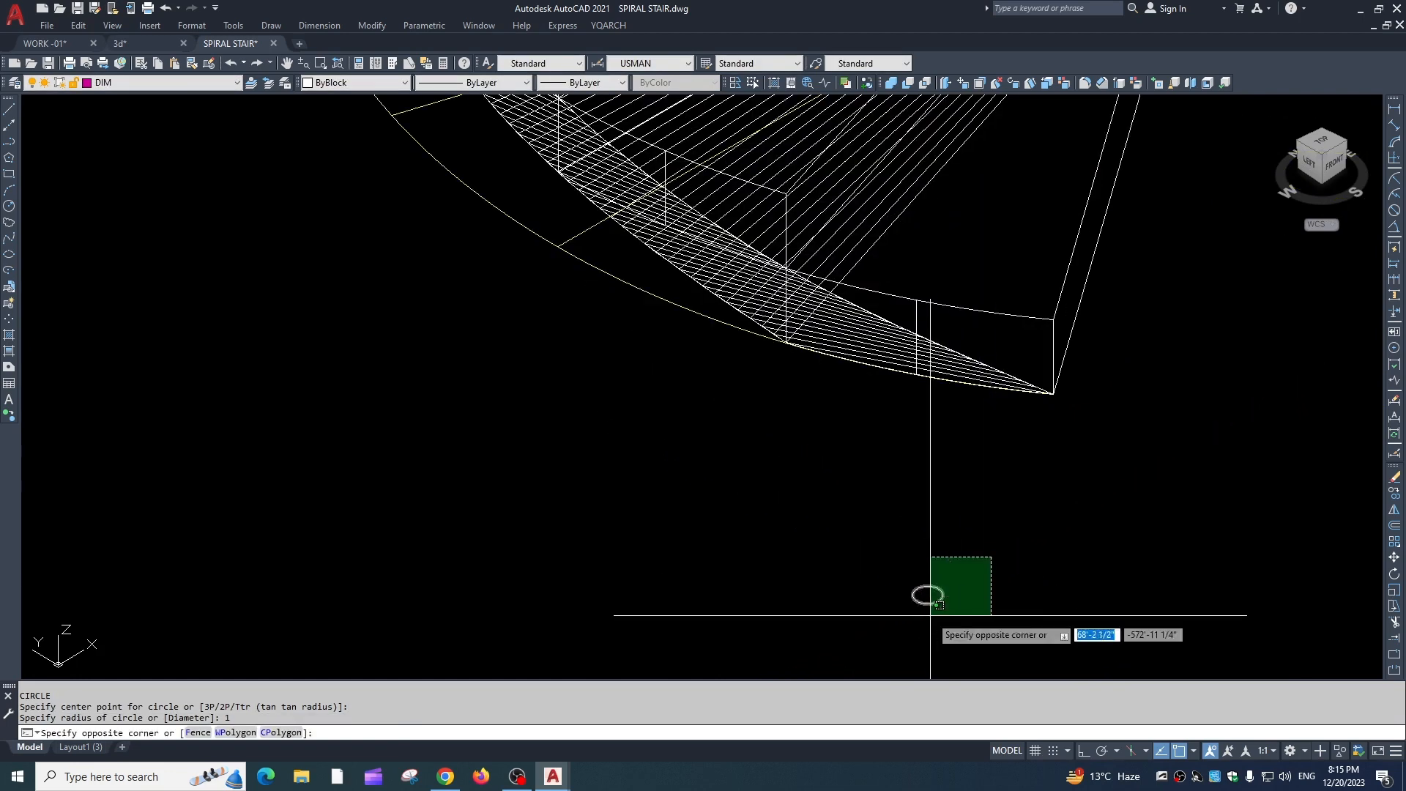
left_click(924, 615)
type("m")
key("Return")
left_click(929, 604)
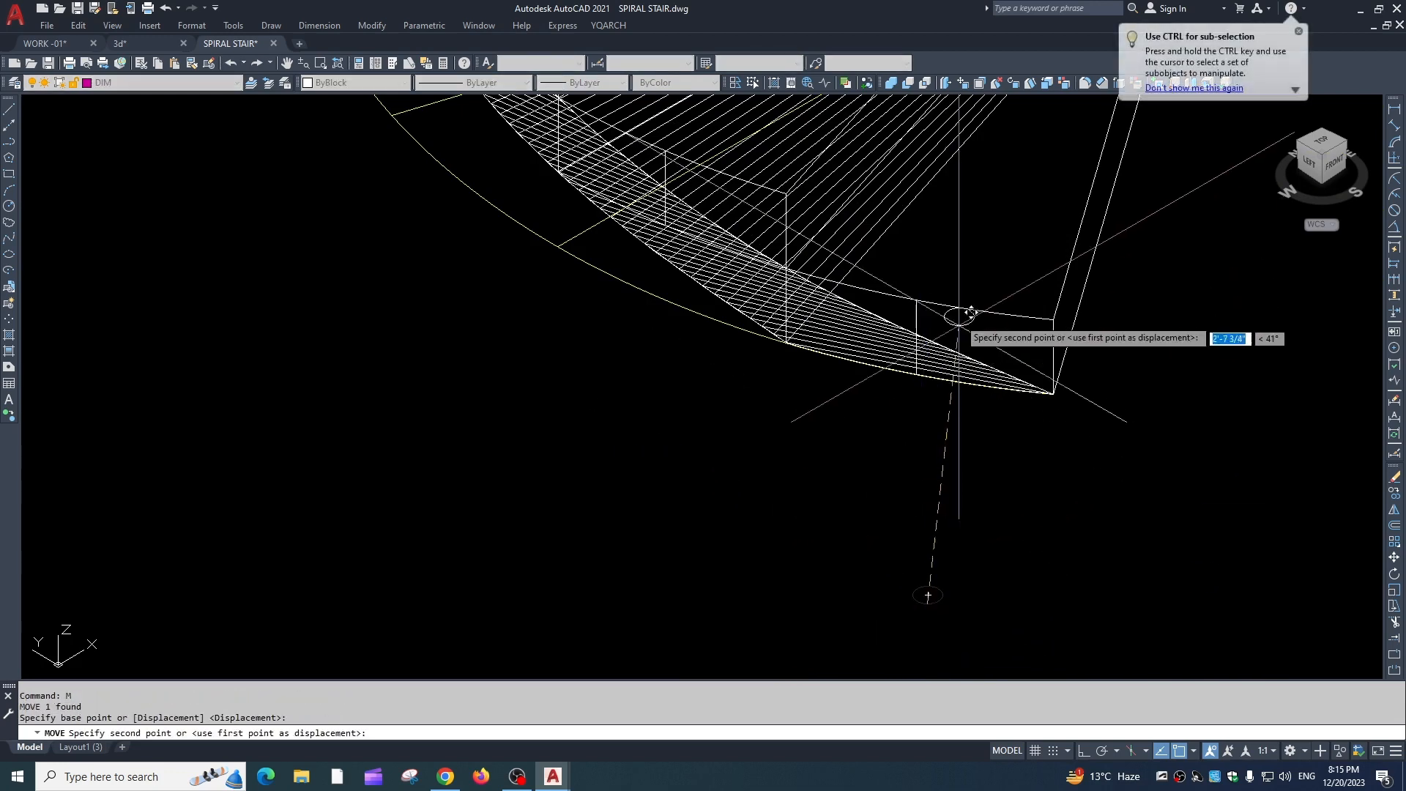
left_click(920, 301)
Move the circle inward from the tread's outer edge by a distance of 2
scroll(930, 312, "up", 2)
middle_click_drag(930, 312, 915, 461)
left_click(927, 394)
left_click(886, 430)
type("m")
key("Return")
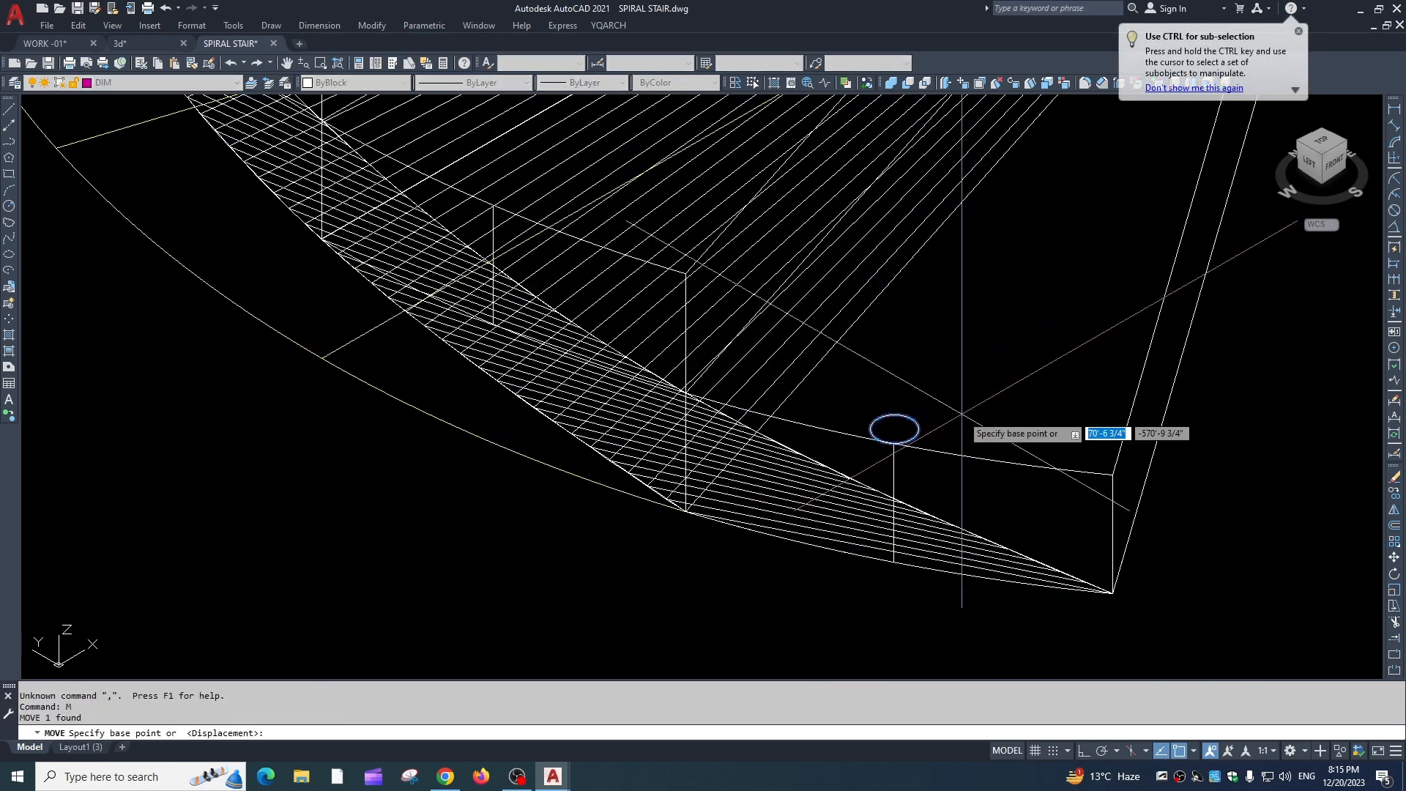
left_click(969, 402)
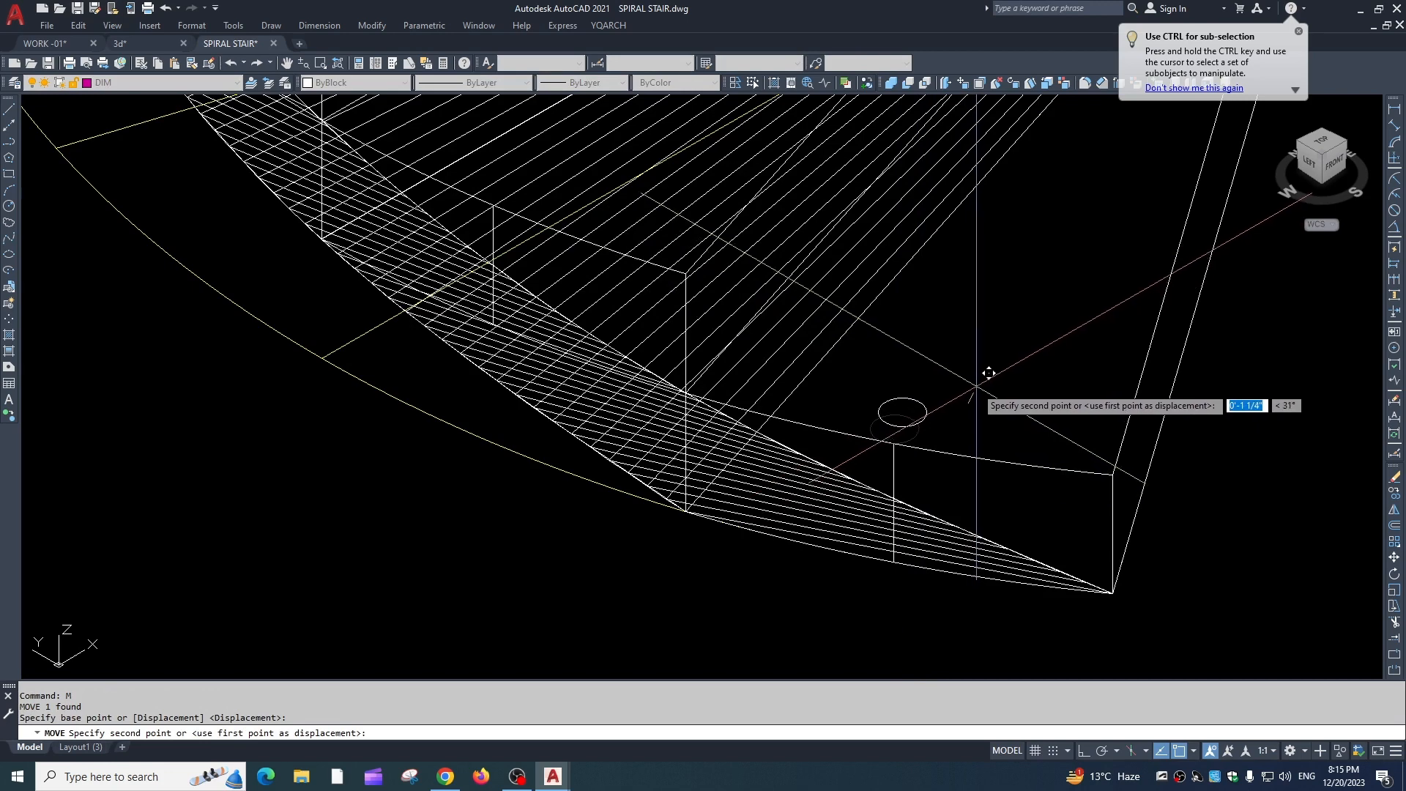
type("2")
key("Return")
Copy the circle from the lowest tread's outer edge midpoint to the matching midpoints of the next three treads
left_click(949, 386)
left_click(898, 437)
type("co")
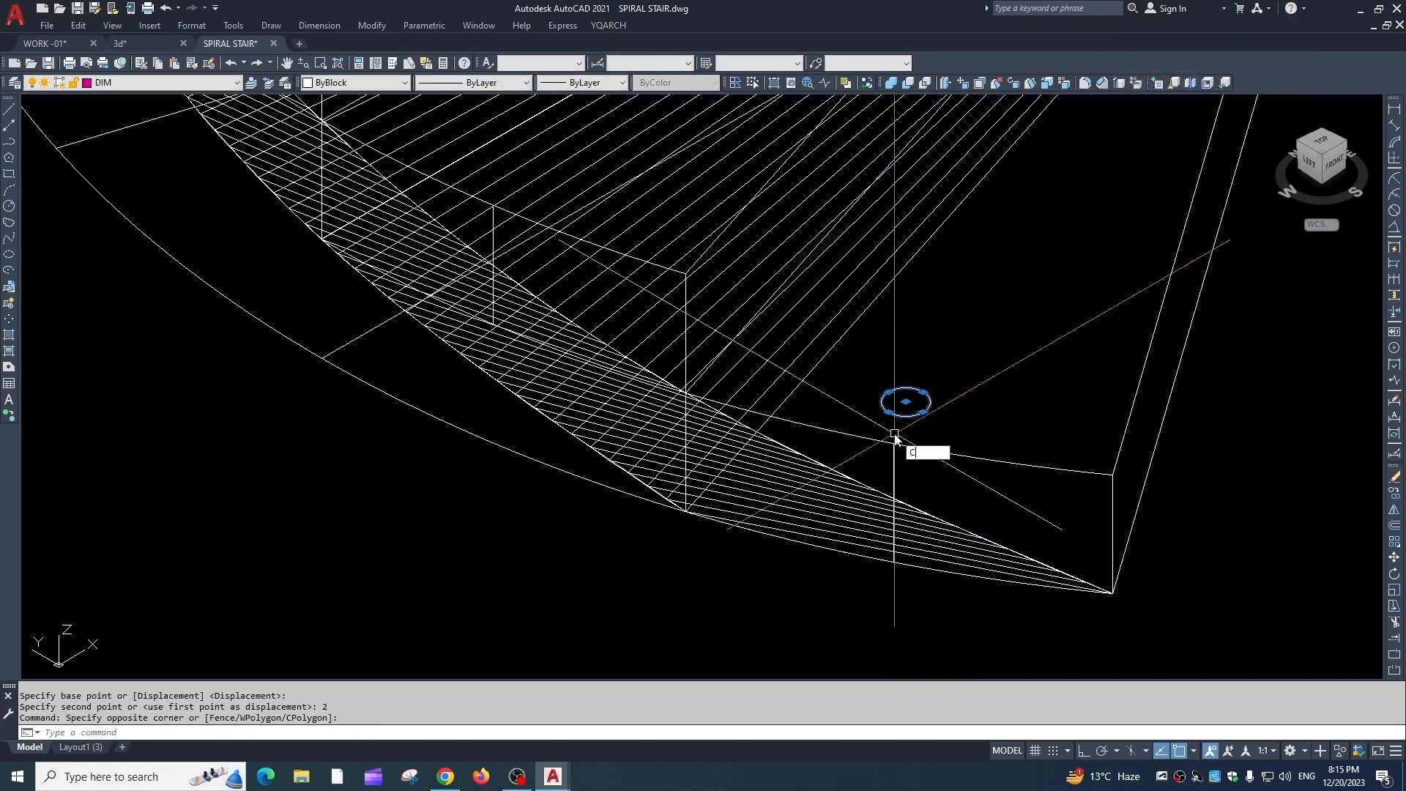
key("Return")
left_click(893, 442)
scroll(680, 453, "down", 4)
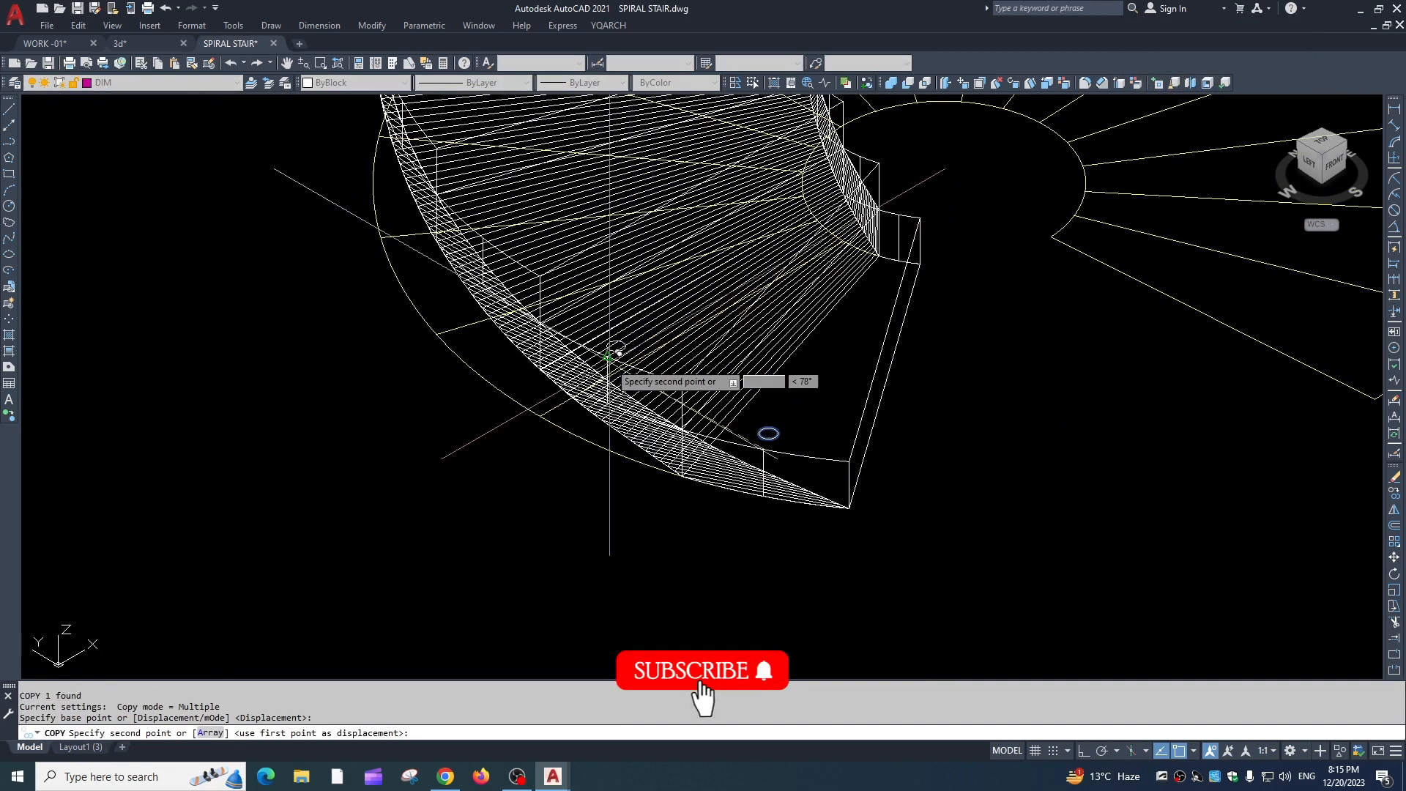
left_click(607, 356)
middle_click_drag(572, 304, 628, 425)
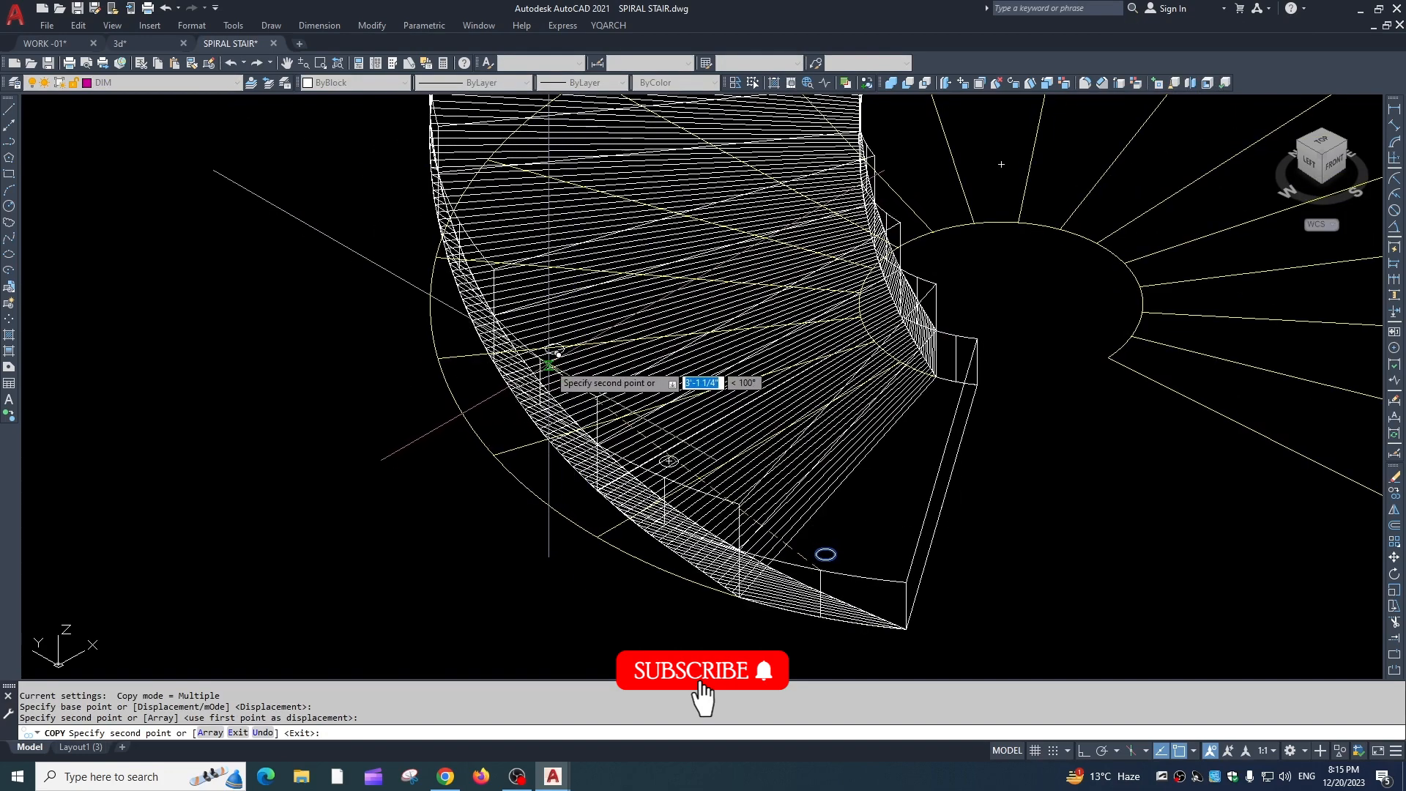
left_click(540, 358)
middle_click_drag(534, 288, 581, 401)
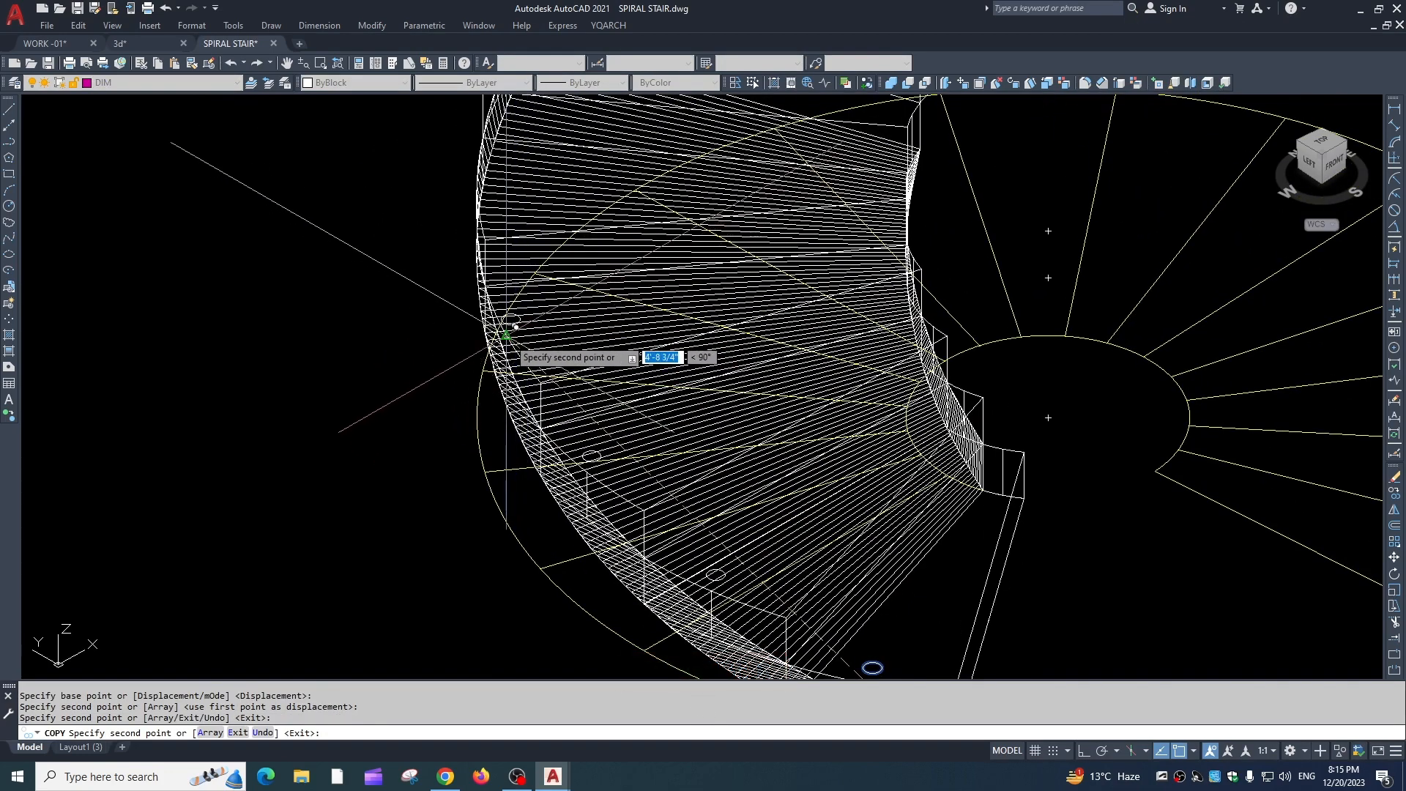
left_click(507, 334)
scroll(517, 287, "down", 2)
mouse_move(519, 292)
middle_mouse_down()
mouse_move(550, 397)
mouse_move(611, 359)
middle_mouse_up()
key("Escape")
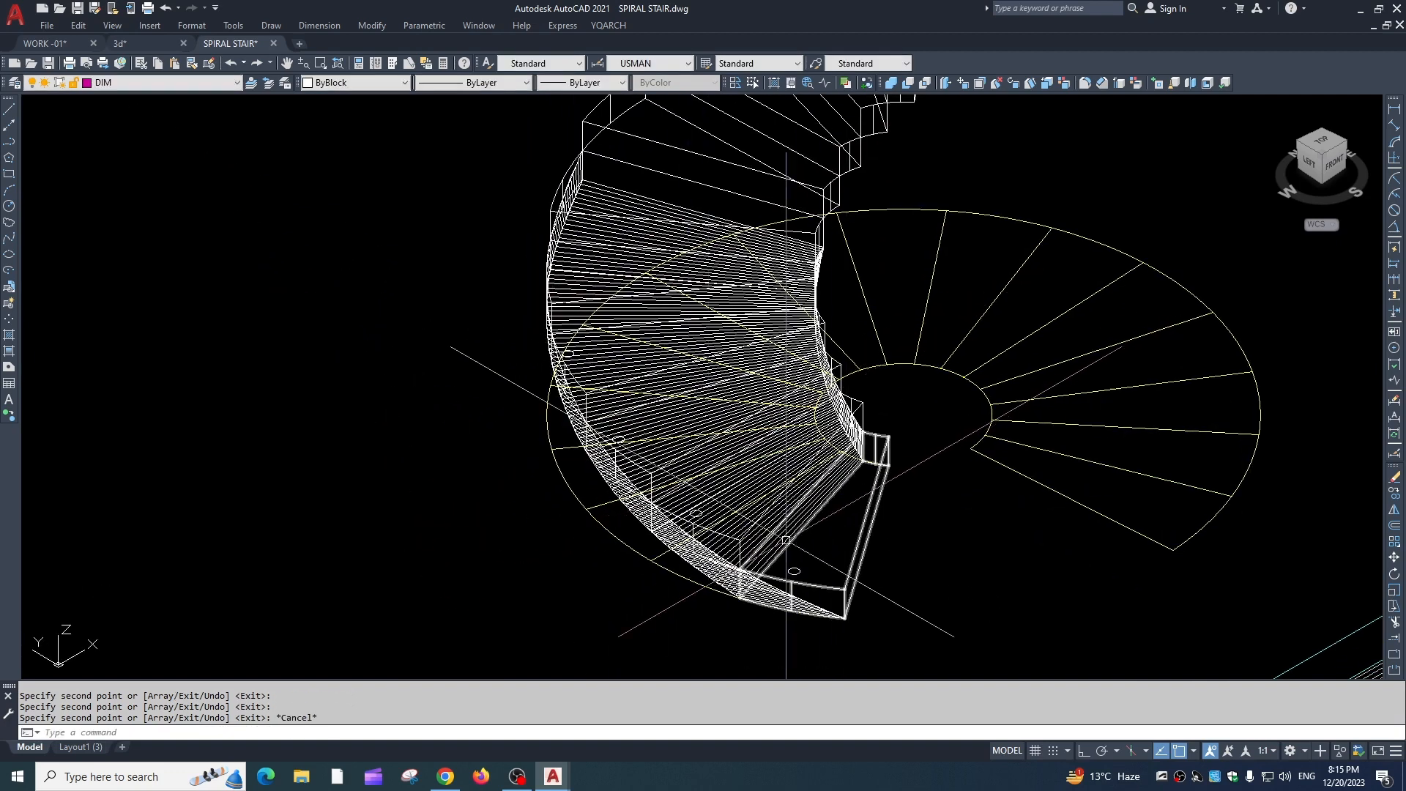
Extrude the four baluster circles to a height of 36
type("EXT")
key("Return")
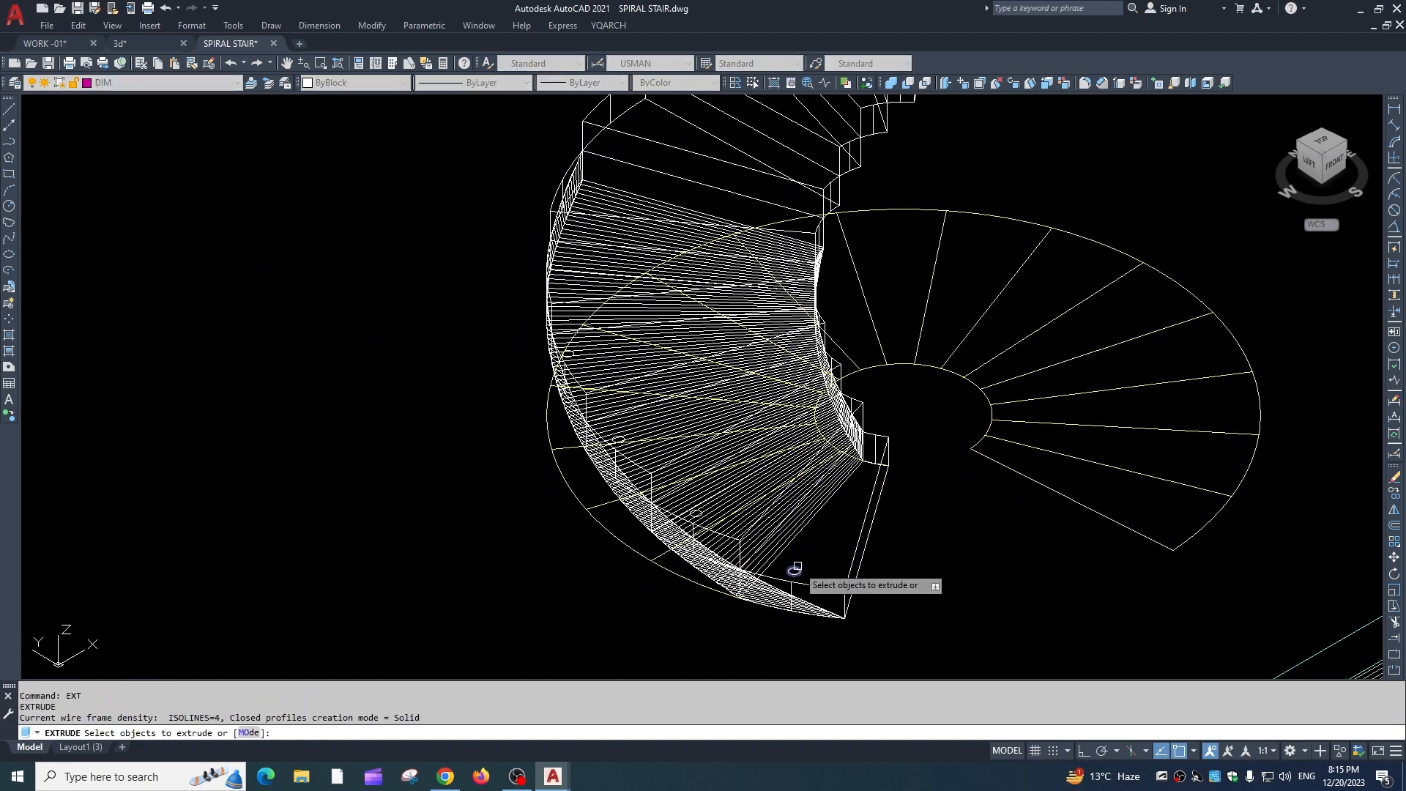
left_click(795, 570)
left_click(696, 514)
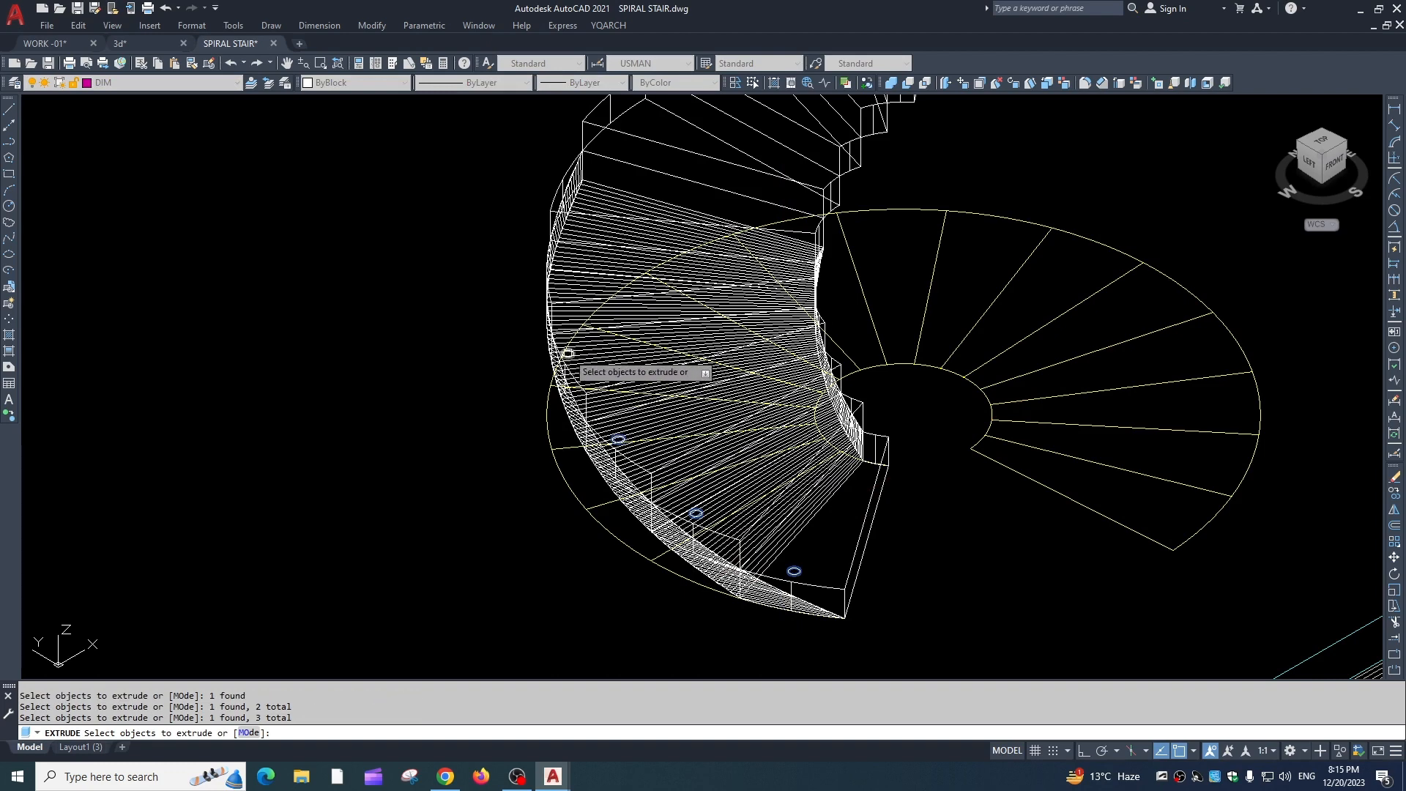
key("Return")
scroll(608, 293, "down", 4)
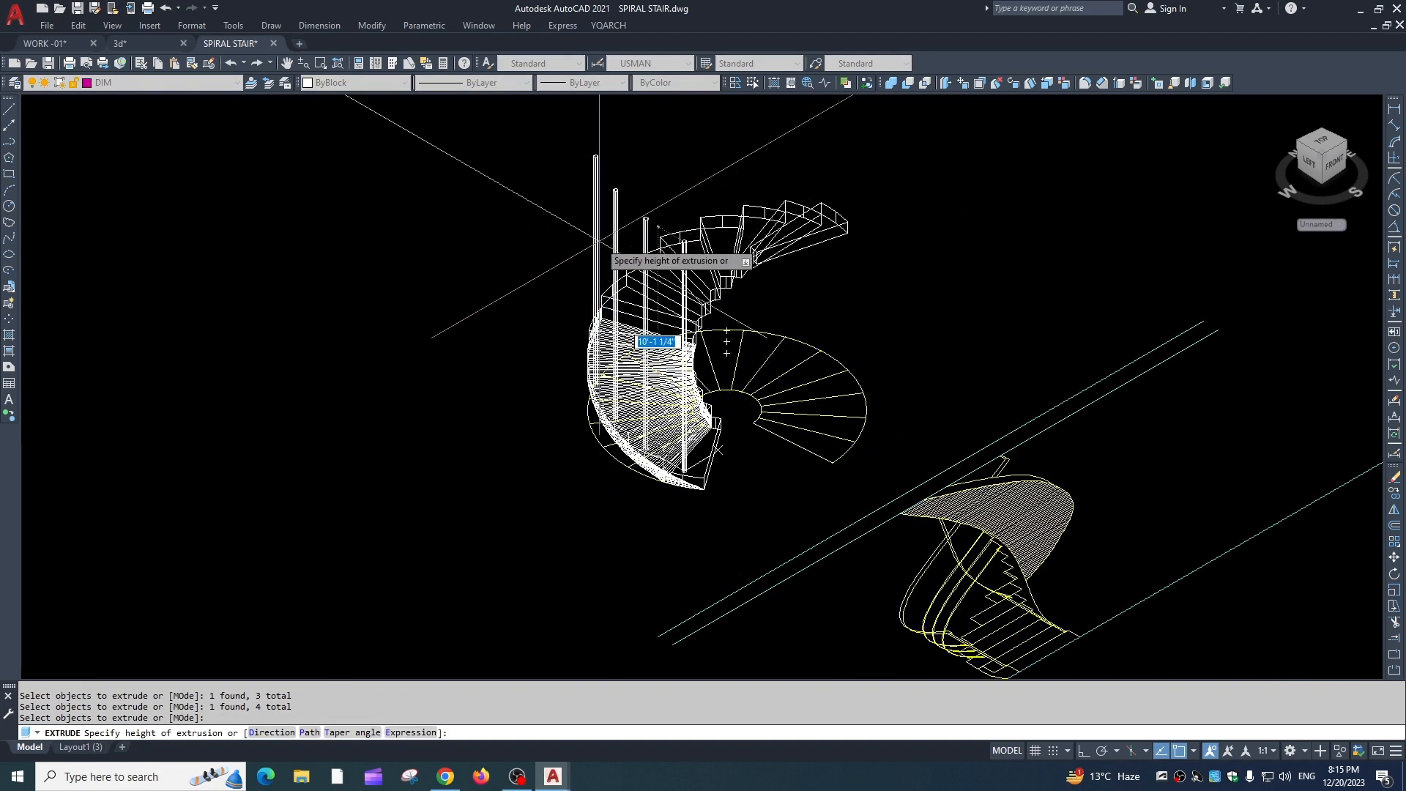
type("36")
key("Return")
Draw a 3D polyline through the top centres of the four balusters, from the lowest to the highest
scroll(627, 393, "up", 3)
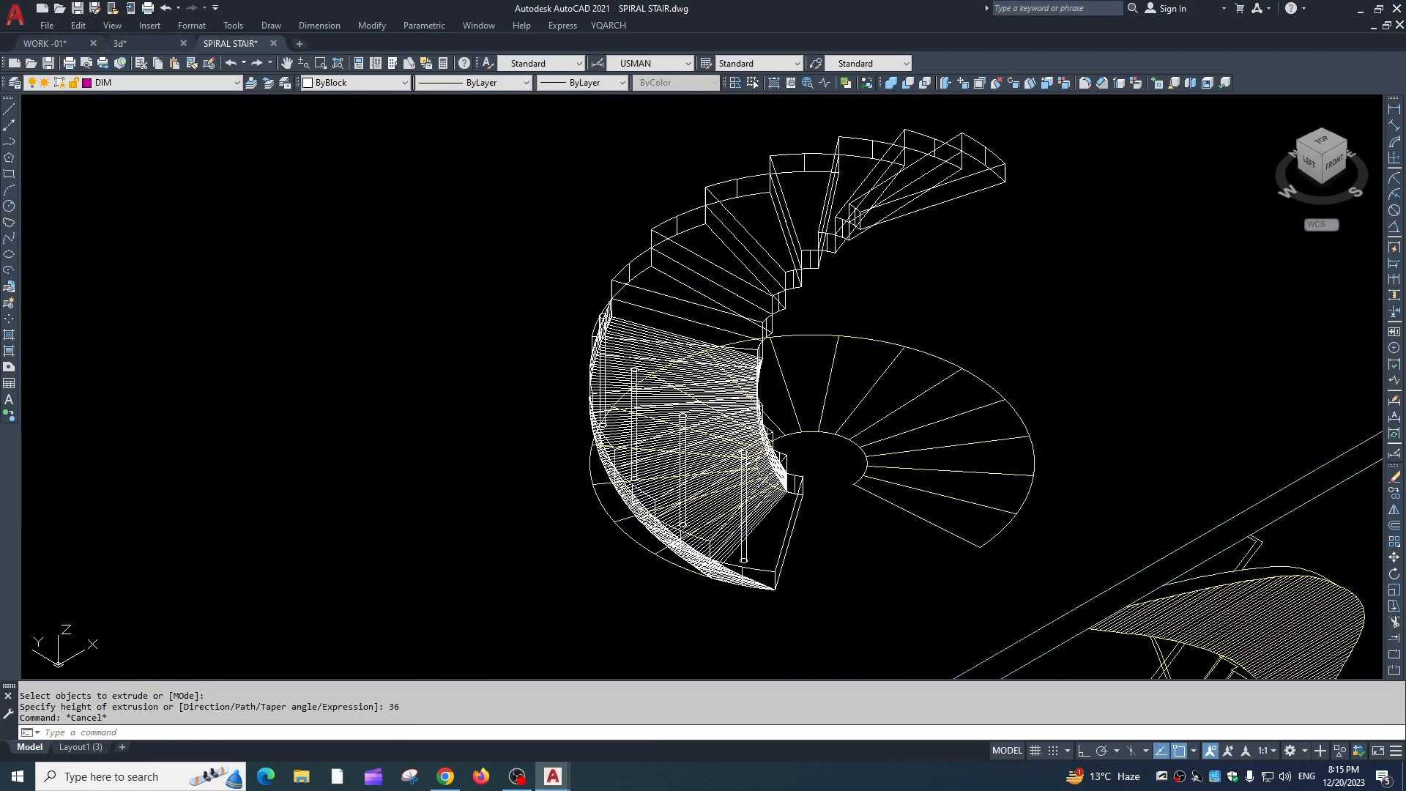
middle_click_drag(811, 469, 562, 452, "shift")
scroll(899, 210, "up", 4)
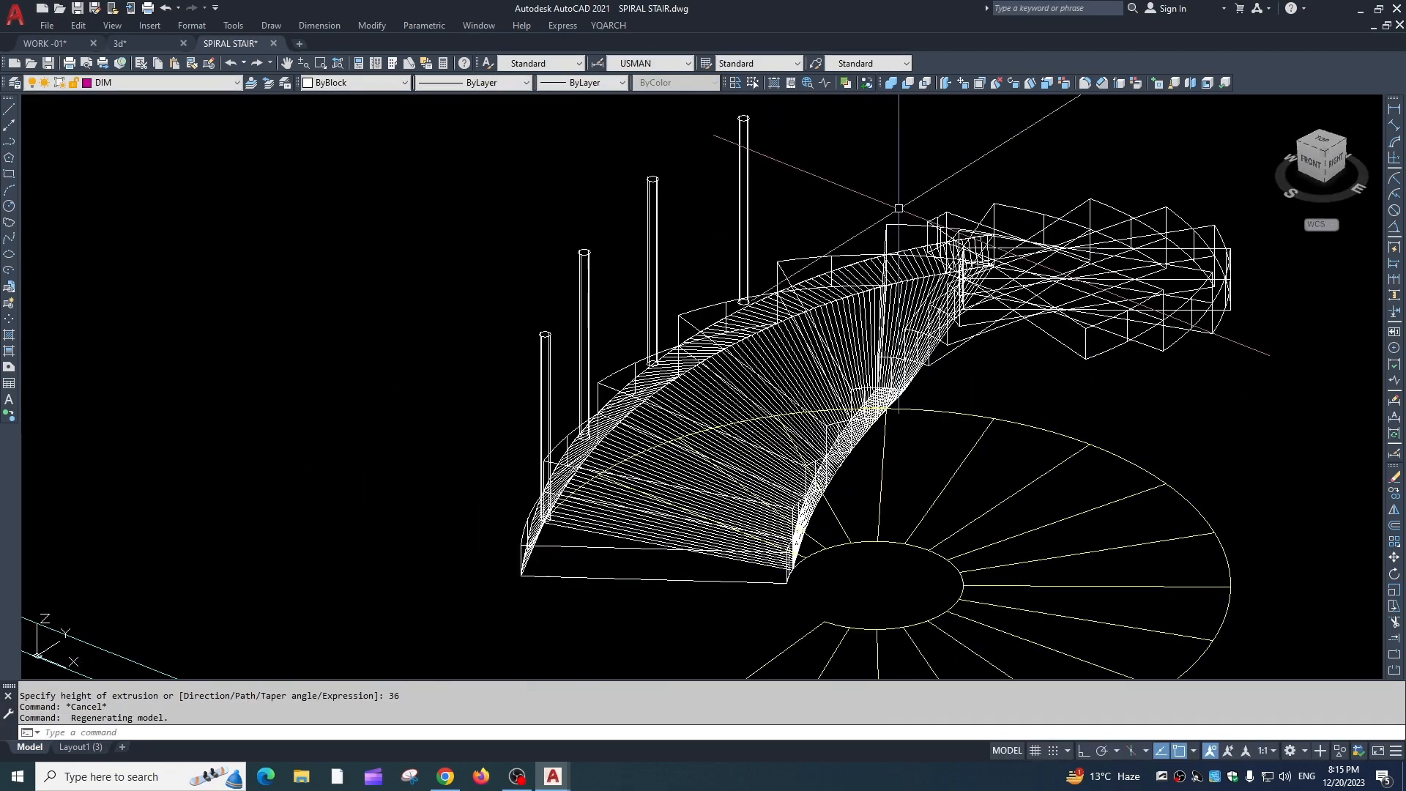
middle_click_drag(890, 211, 924, 383)
scroll(919, 389, "down", 4)
scroll(882, 477, "up", 3)
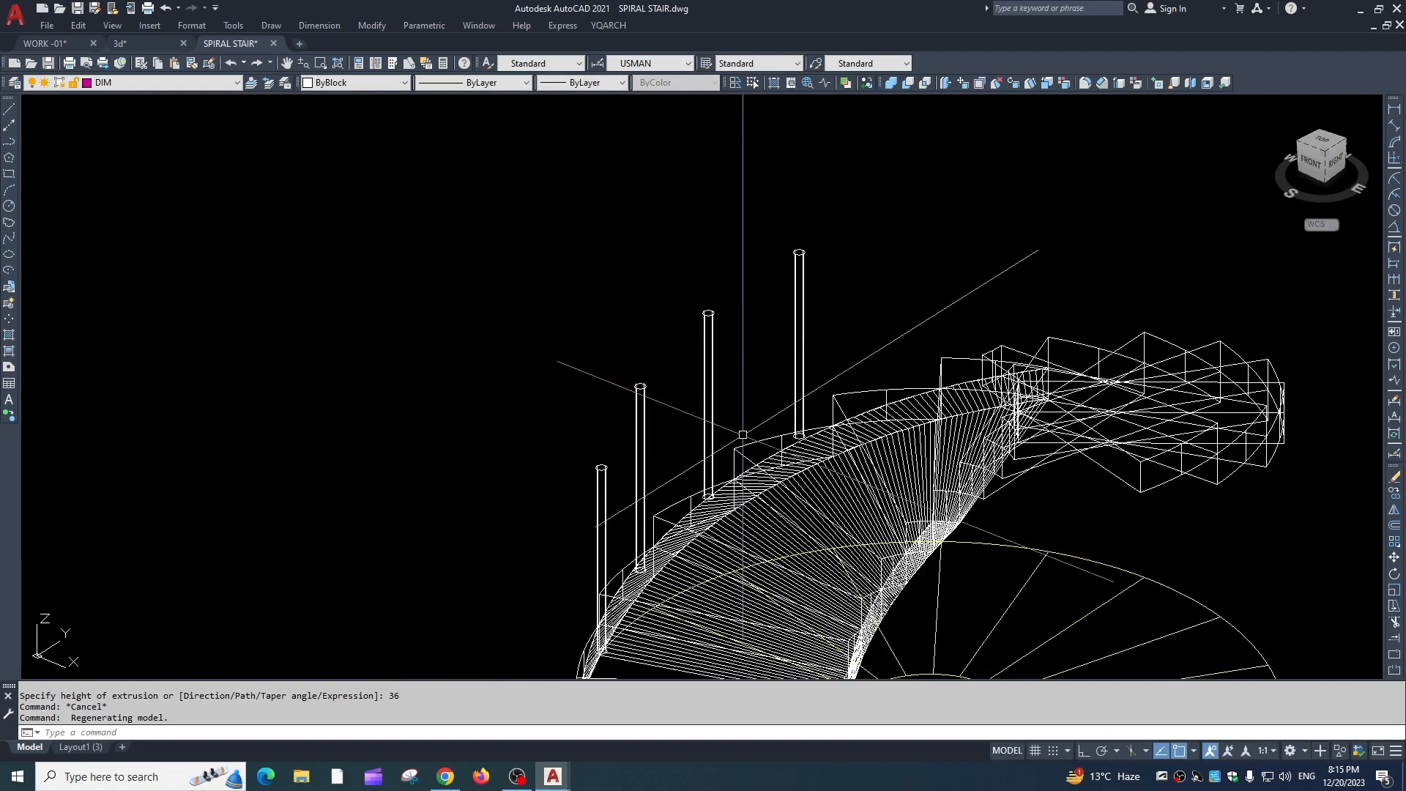
middle_click_drag(849, 563, 751, 614, "shift")
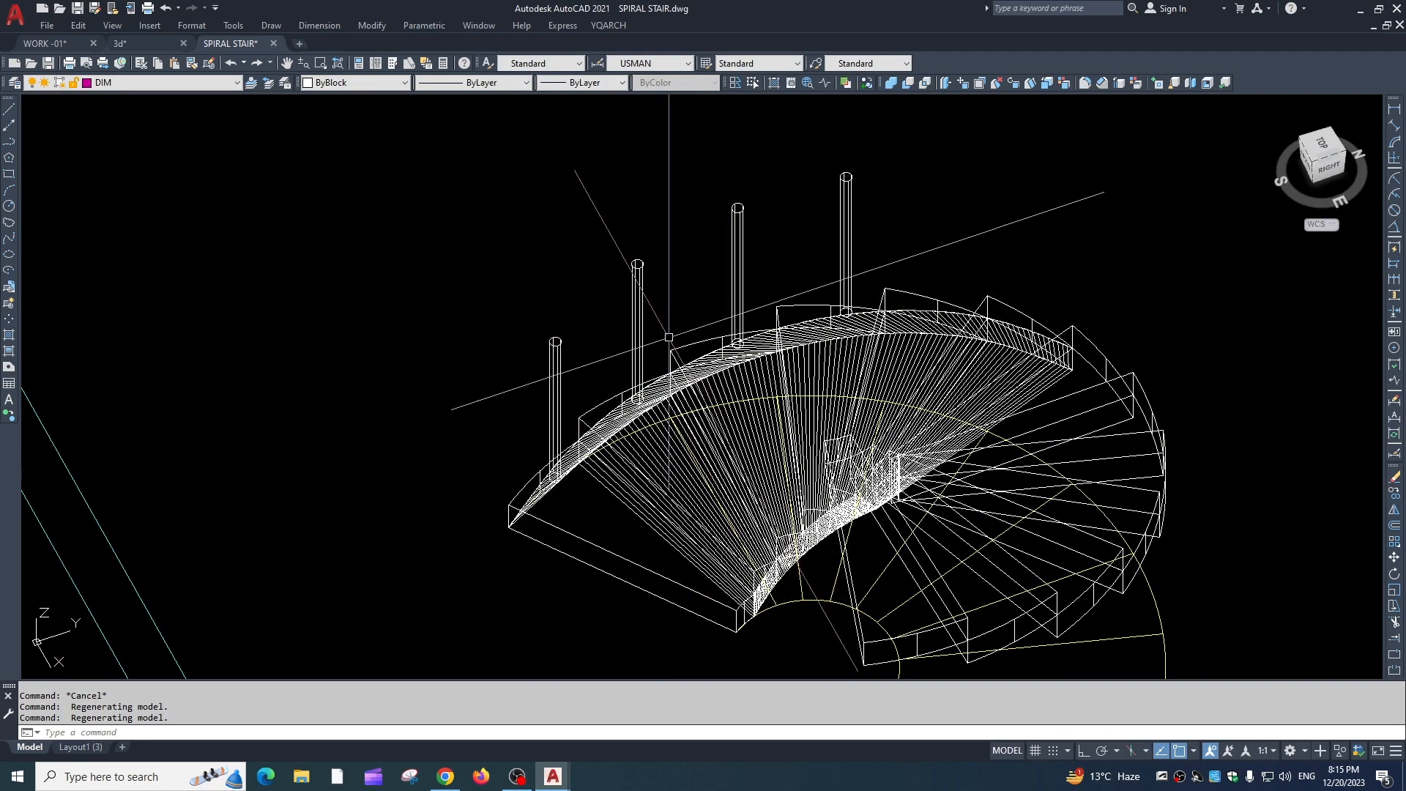
middle_click_drag(731, 326, 747, 506)
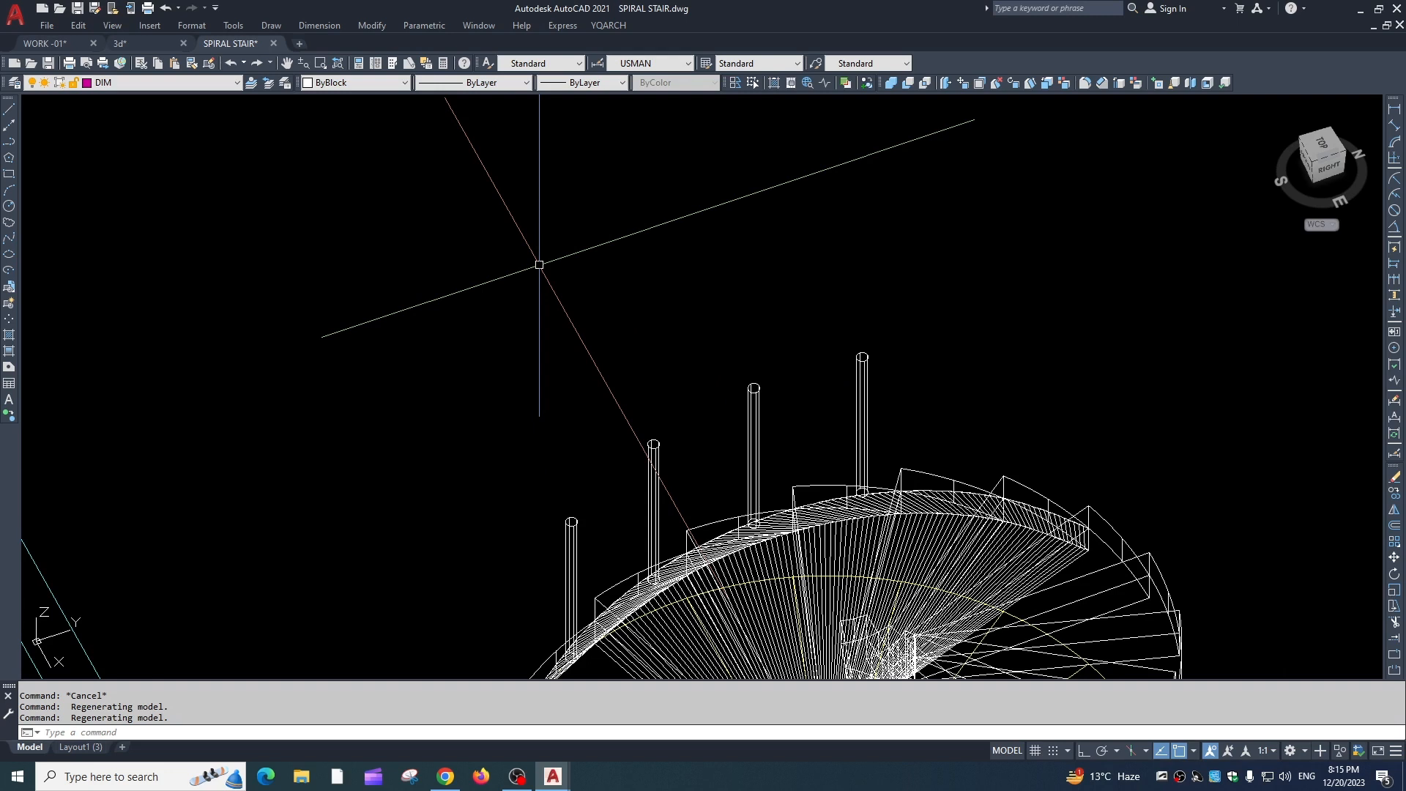
type("P")
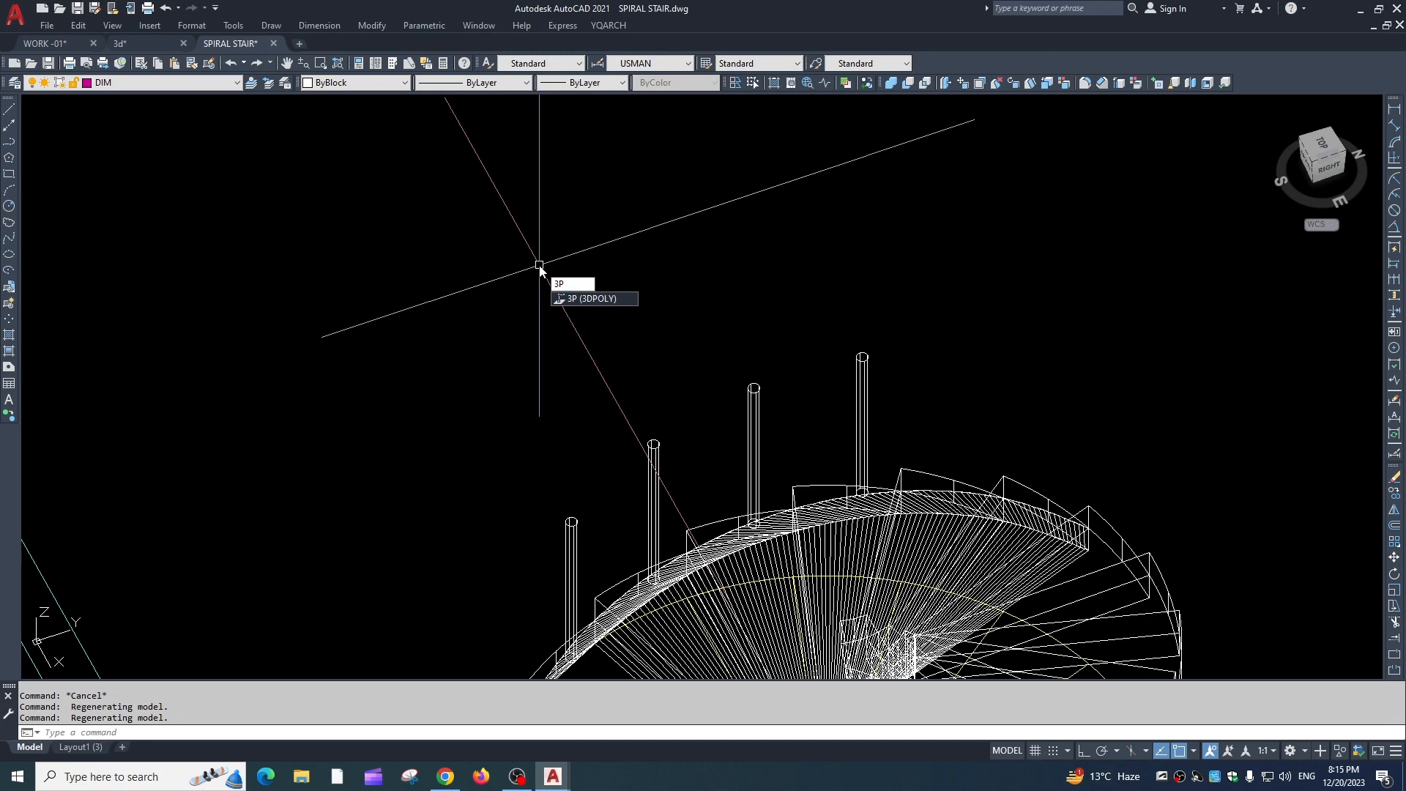
key("Return")
scroll(572, 513, "up", 4)
left_click(569, 515)
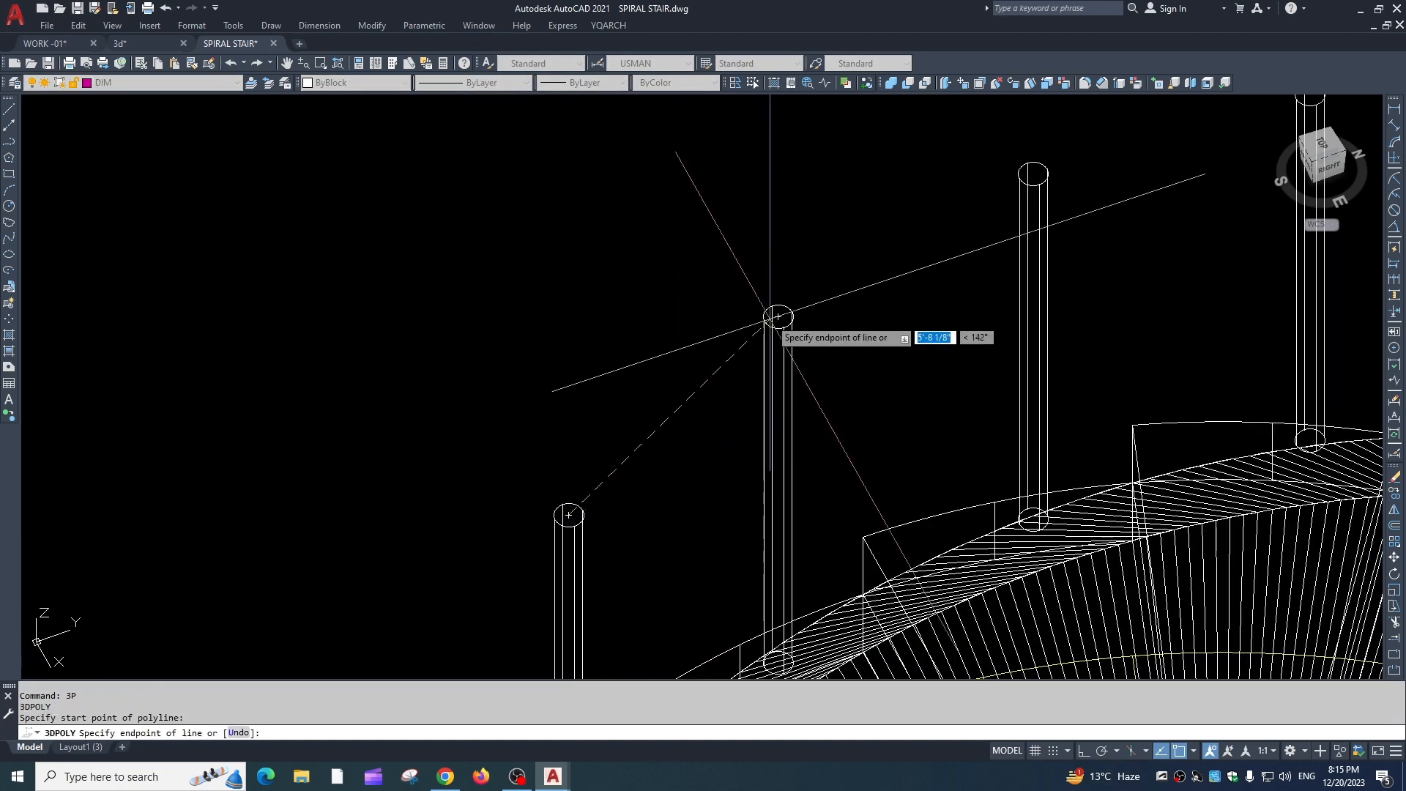
left_click(777, 317)
left_click(1033, 174)
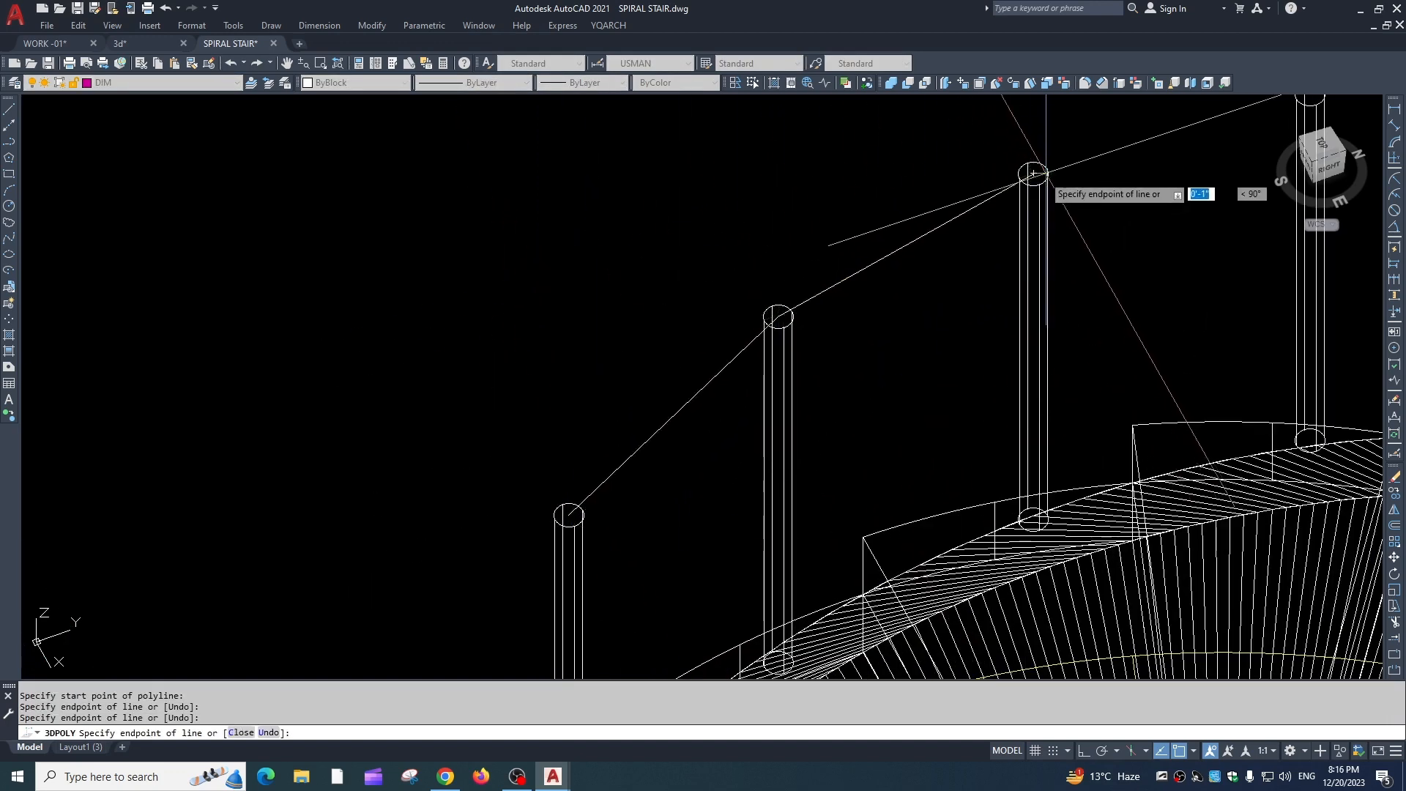
scroll(1034, 174, "down", 2)
left_click(1311, 95)
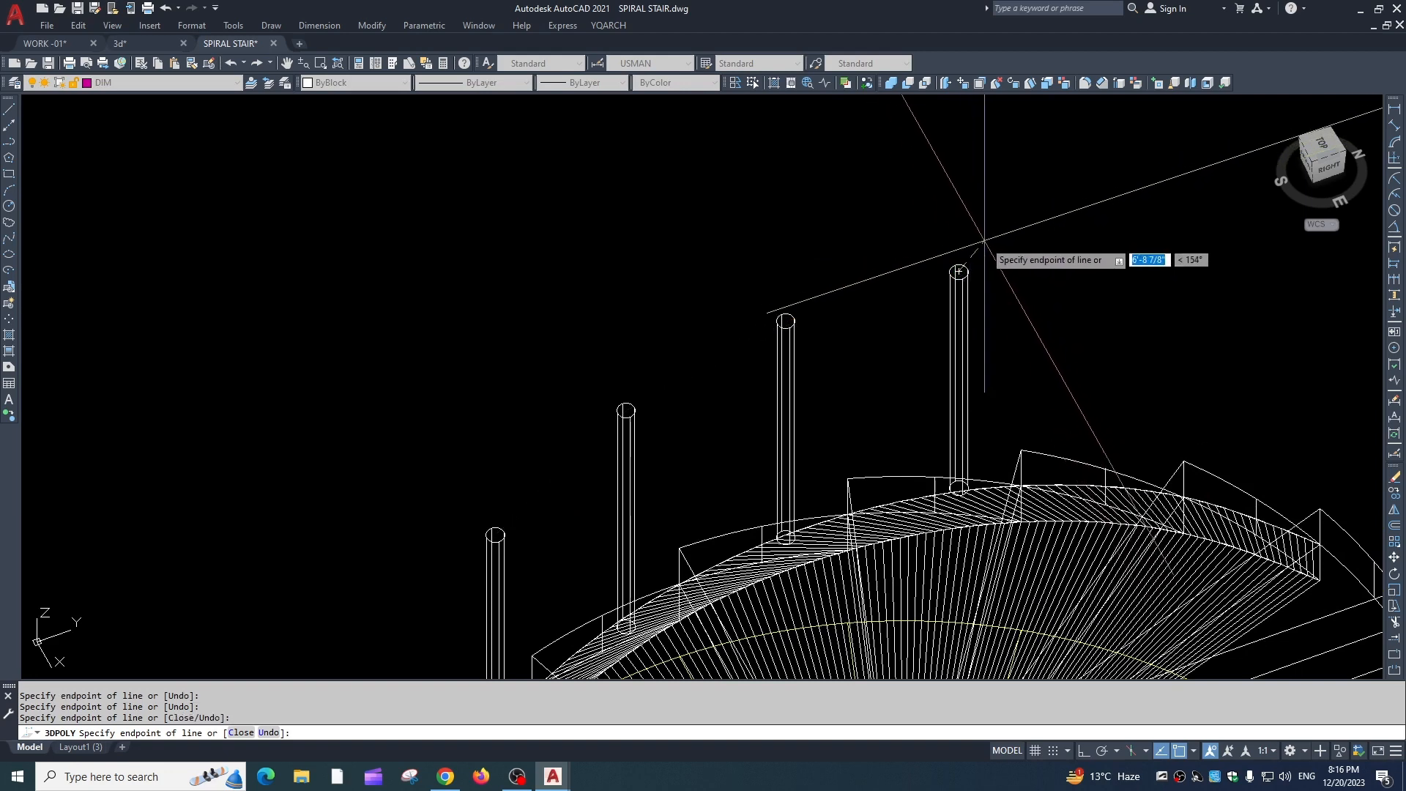
key("Return")
key("Return")
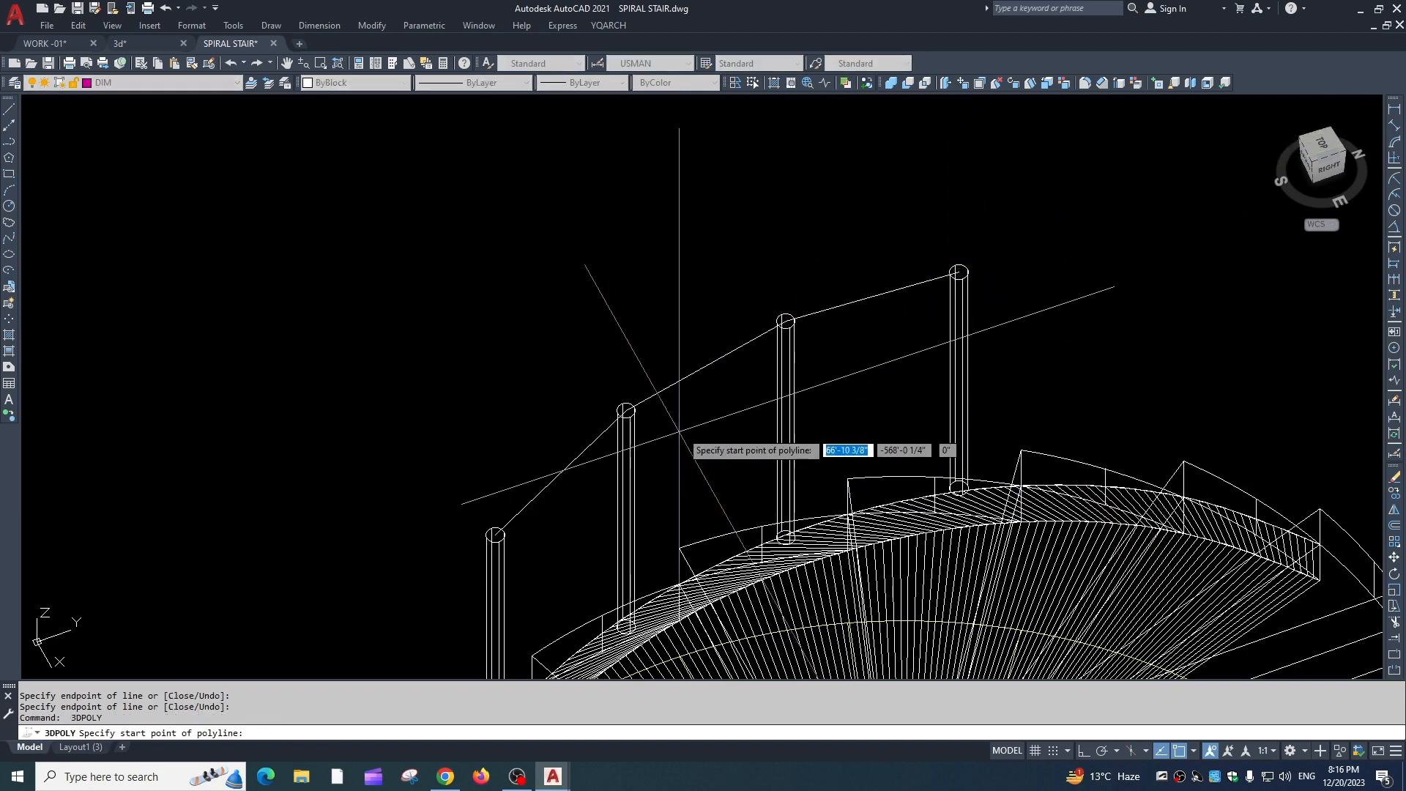
key("Escape")
scroll(703, 355, "up", 2)
left_click(870, 299)
left_click(922, 313)
left_click(922, 240)
left_click(904, 299)
key("Escape")
scroll(845, 394, "down", 2)
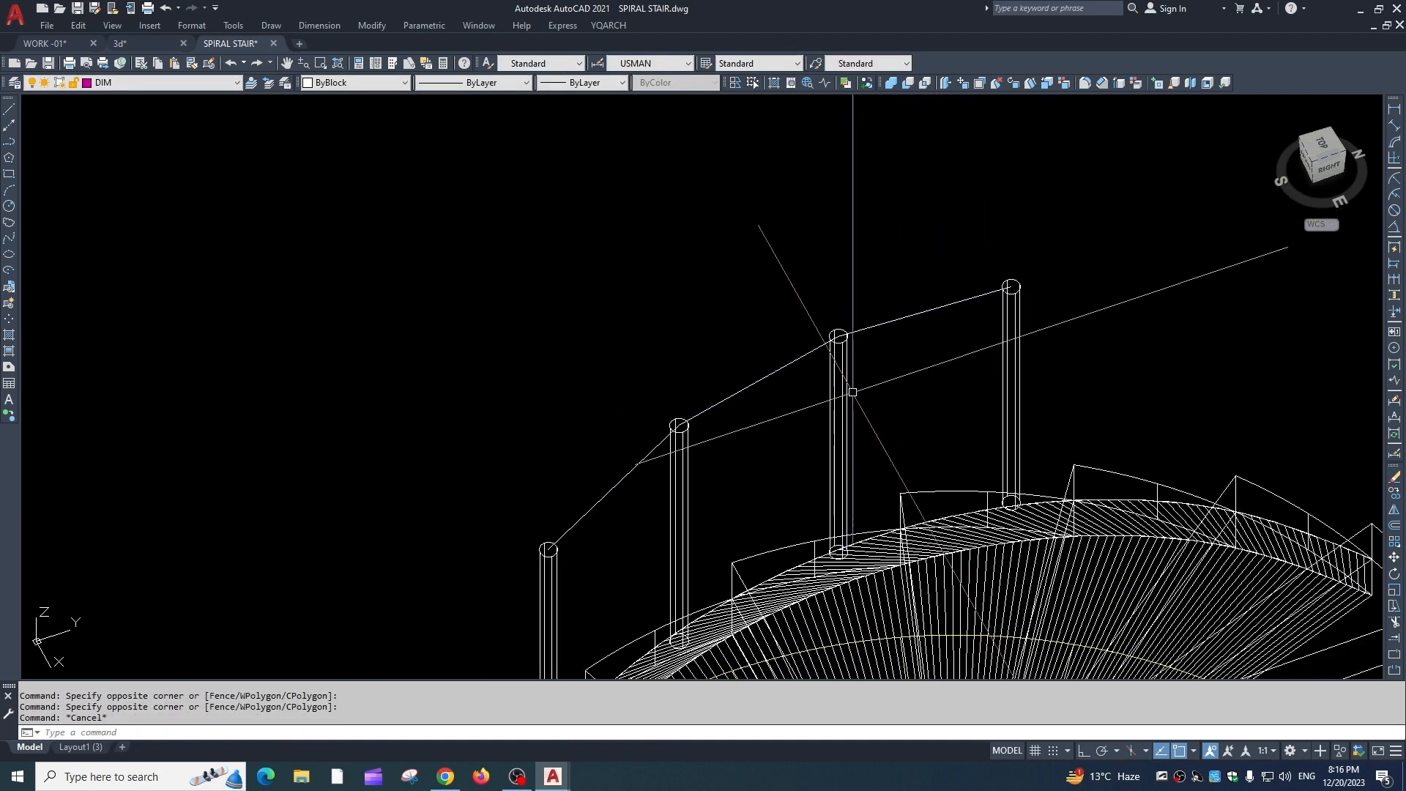
Draw a circle centred on the lowest baluster's top, with its radius picked to match the baluster's edge
middle_click_drag(853, 392, 919, 330)
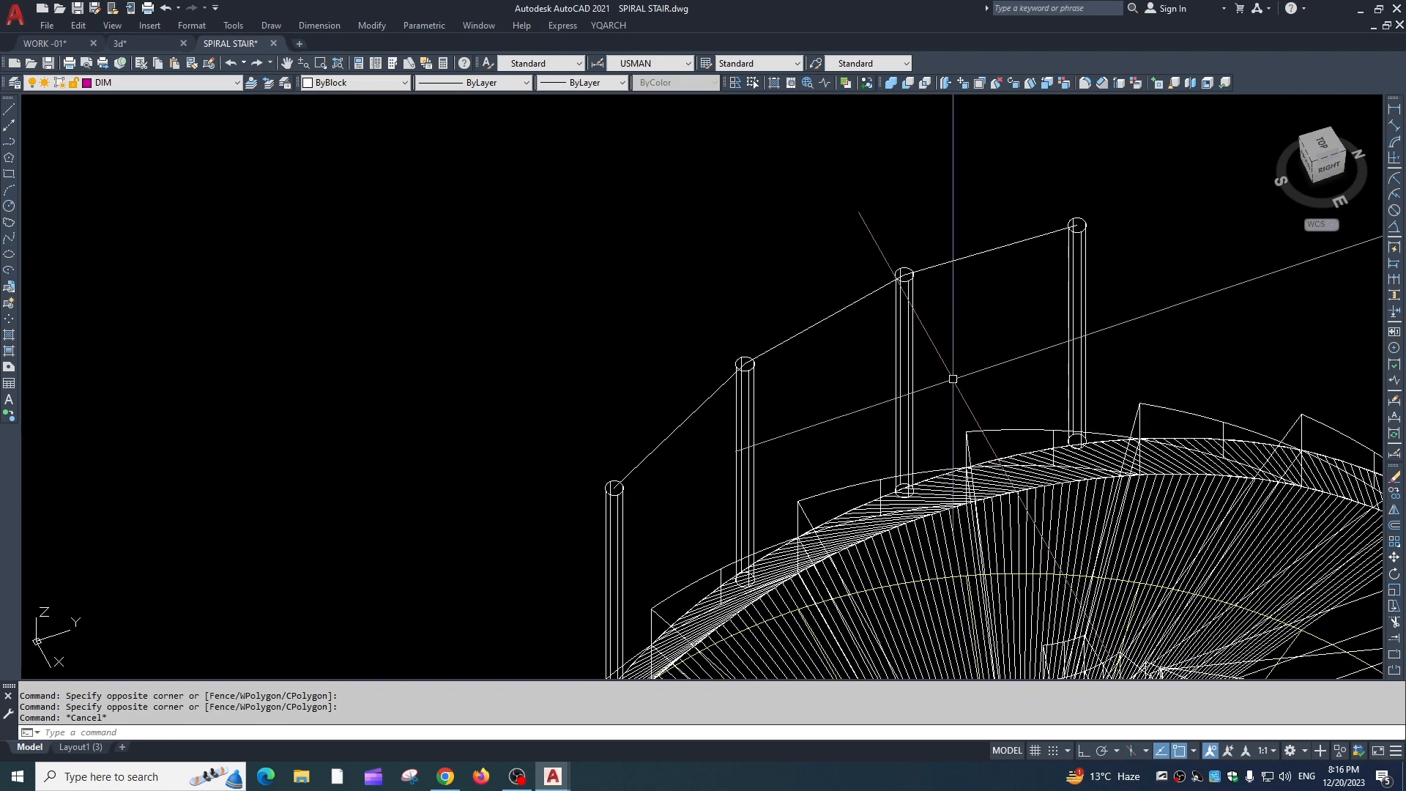
middle_click_drag(829, 405, 893, 404)
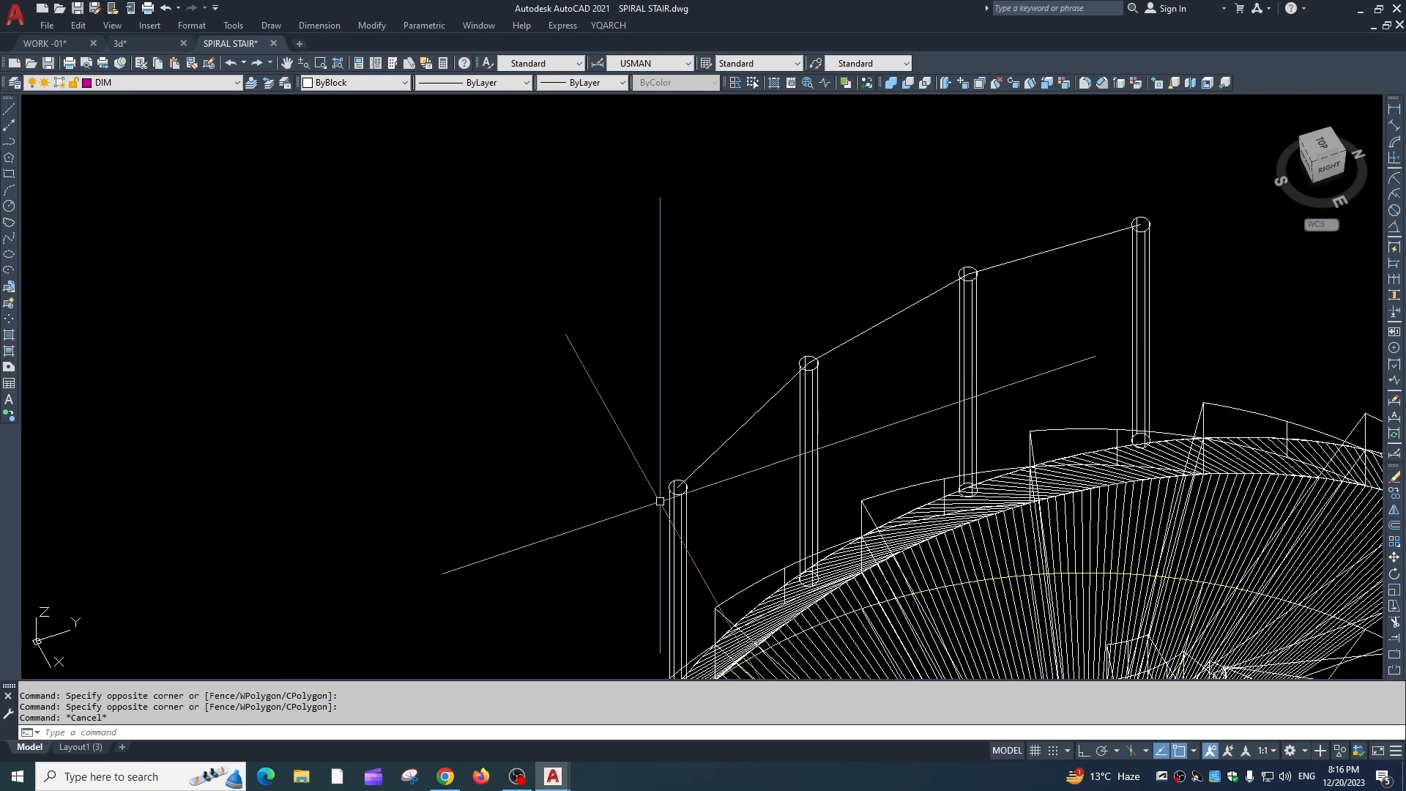
scroll(681, 494, "up", 4)
middle_click_drag(672, 487, 737, 455)
type("c")
key("Return")
scroll(740, 450, "up", 2)
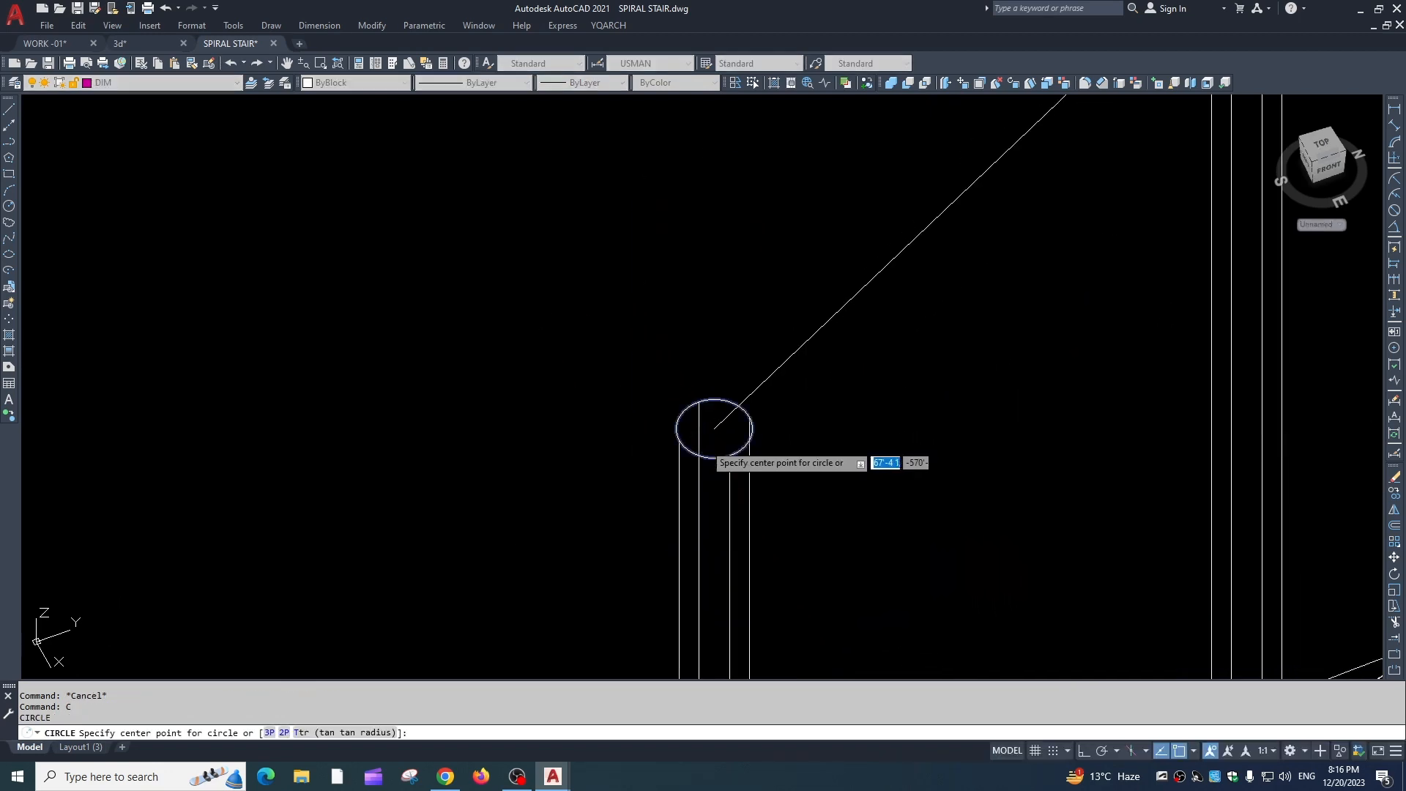
left_click(715, 428)
left_click(707, 456)
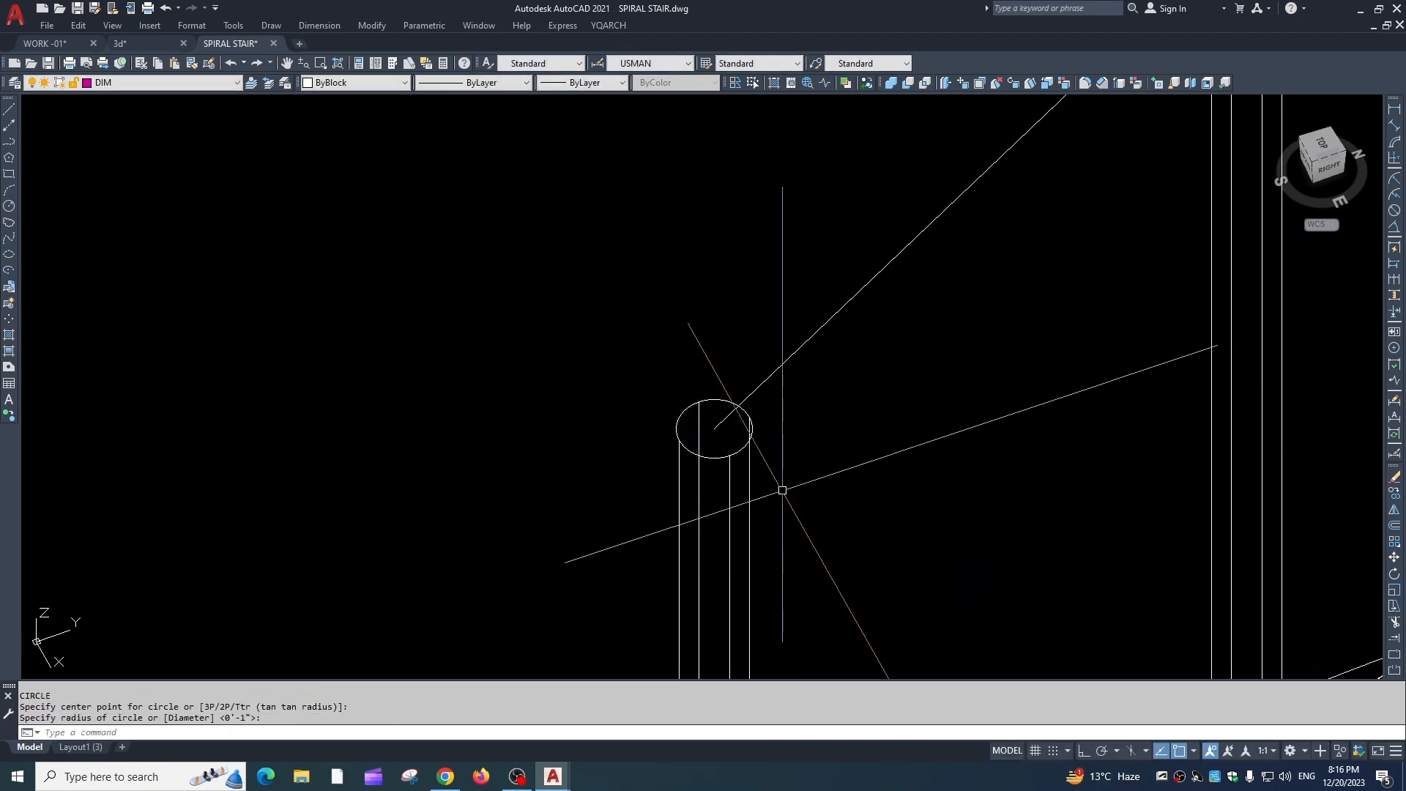
Try to rotate the new circle about its centre by 45 degrees
middle_click_drag(782, 490, 780, 503)
left_click(750, 449)
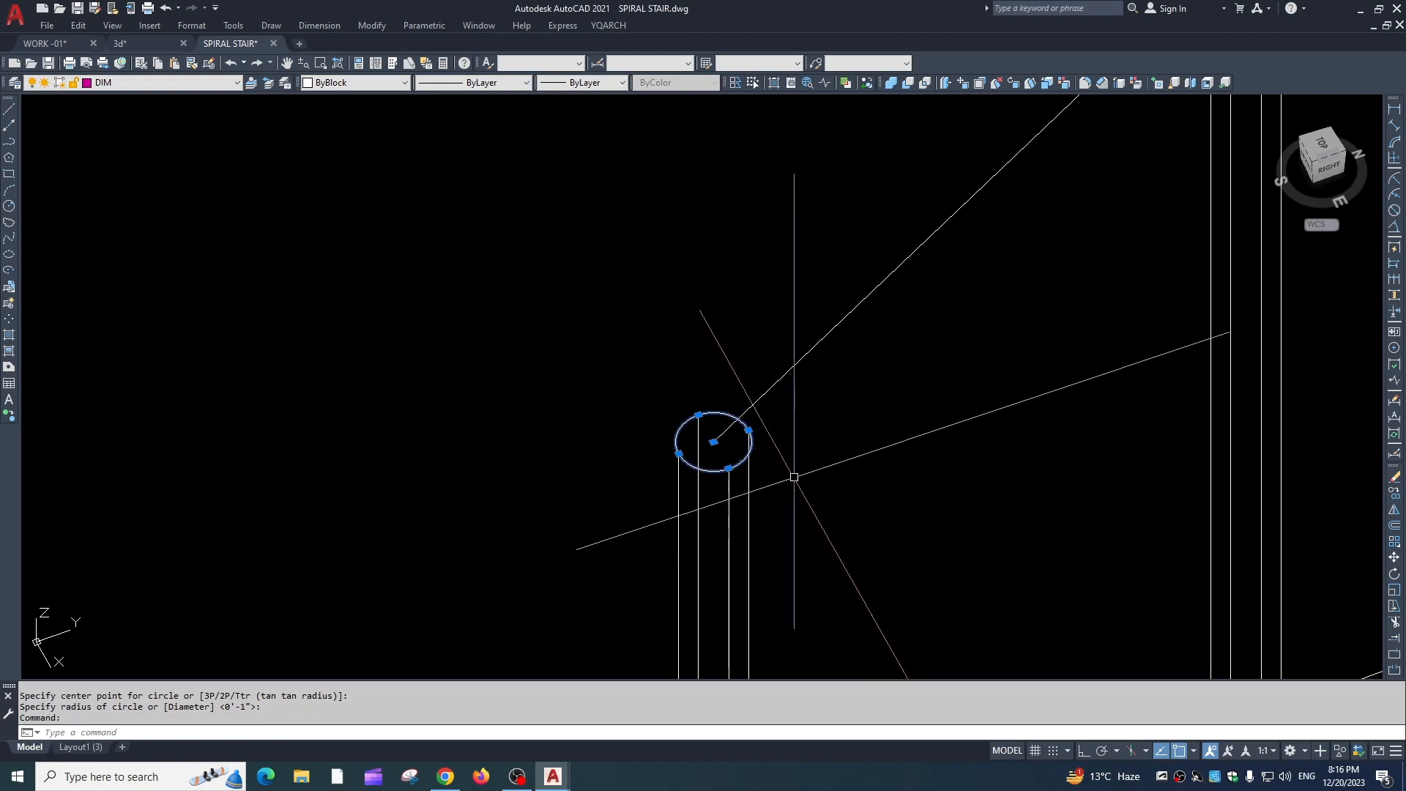
type("o")
key("Return")
left_click(714, 442)
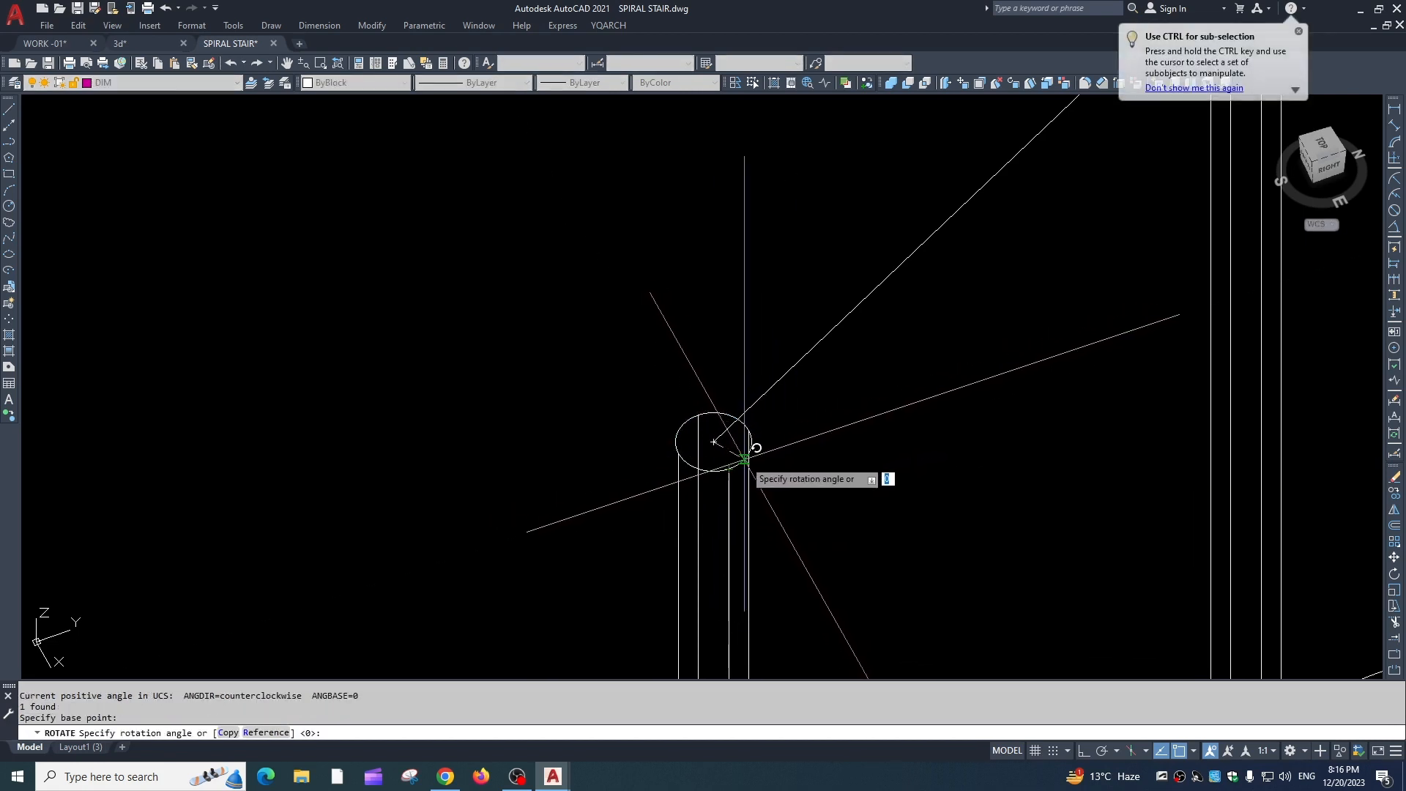
left_click(751, 460)
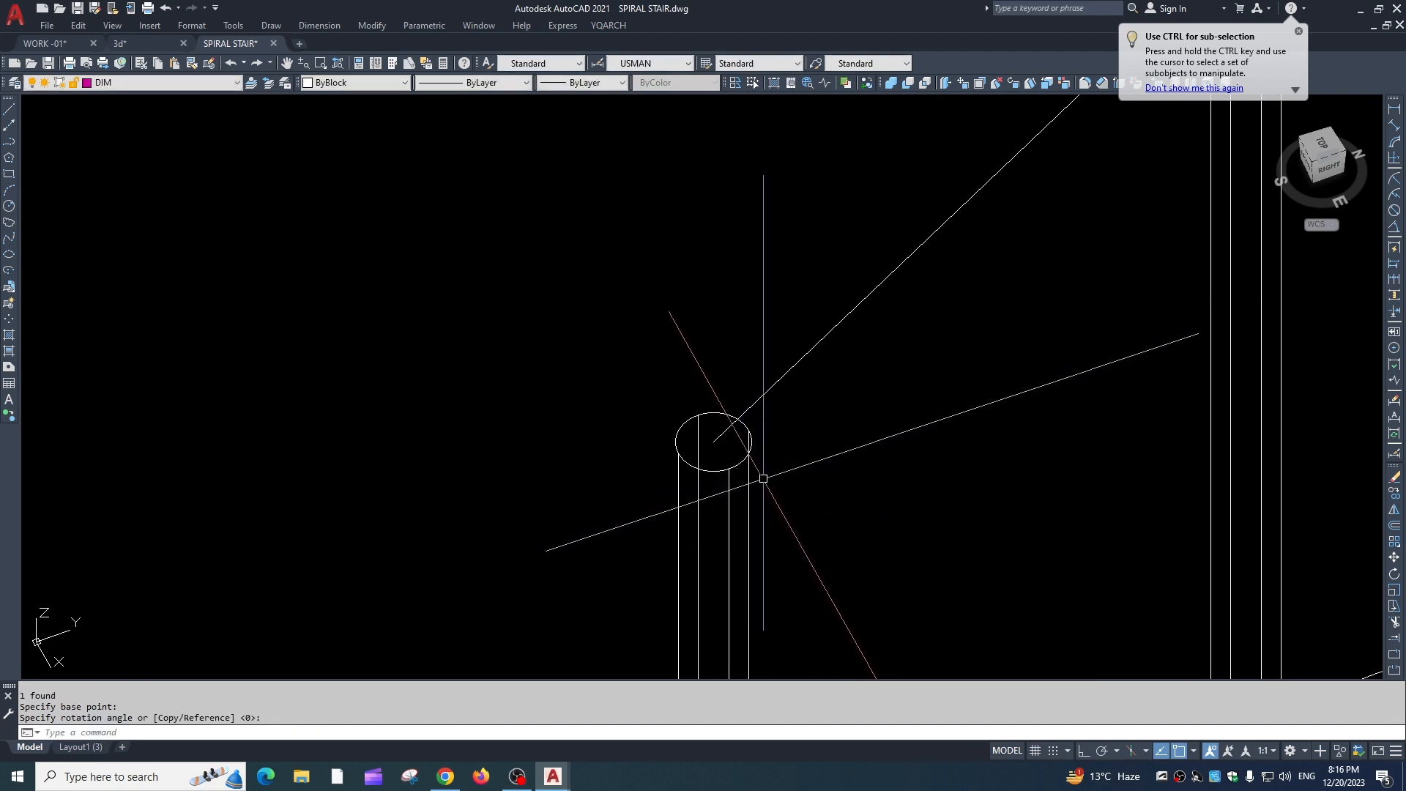
type("45")
key("Return")
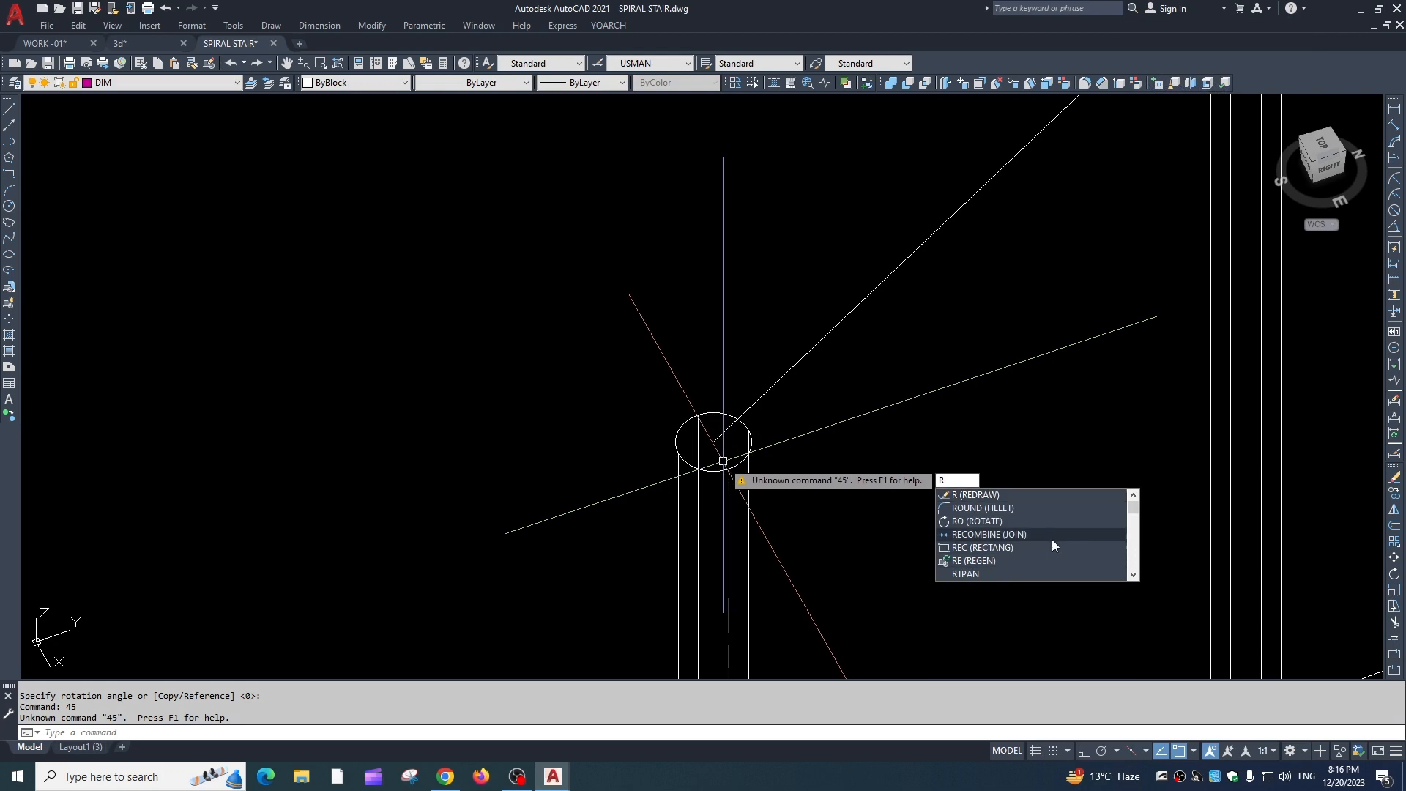
key("BackSpace")
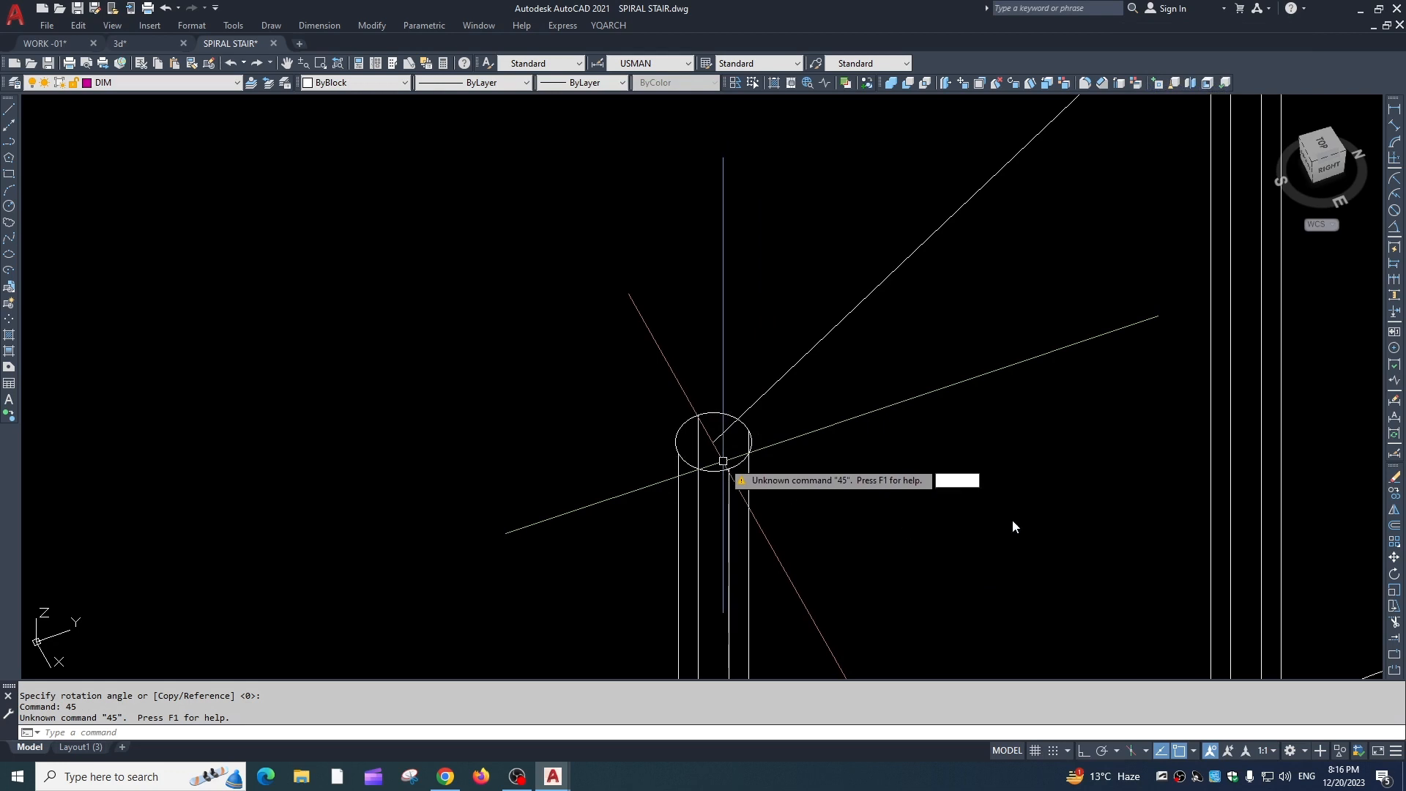
type("3")
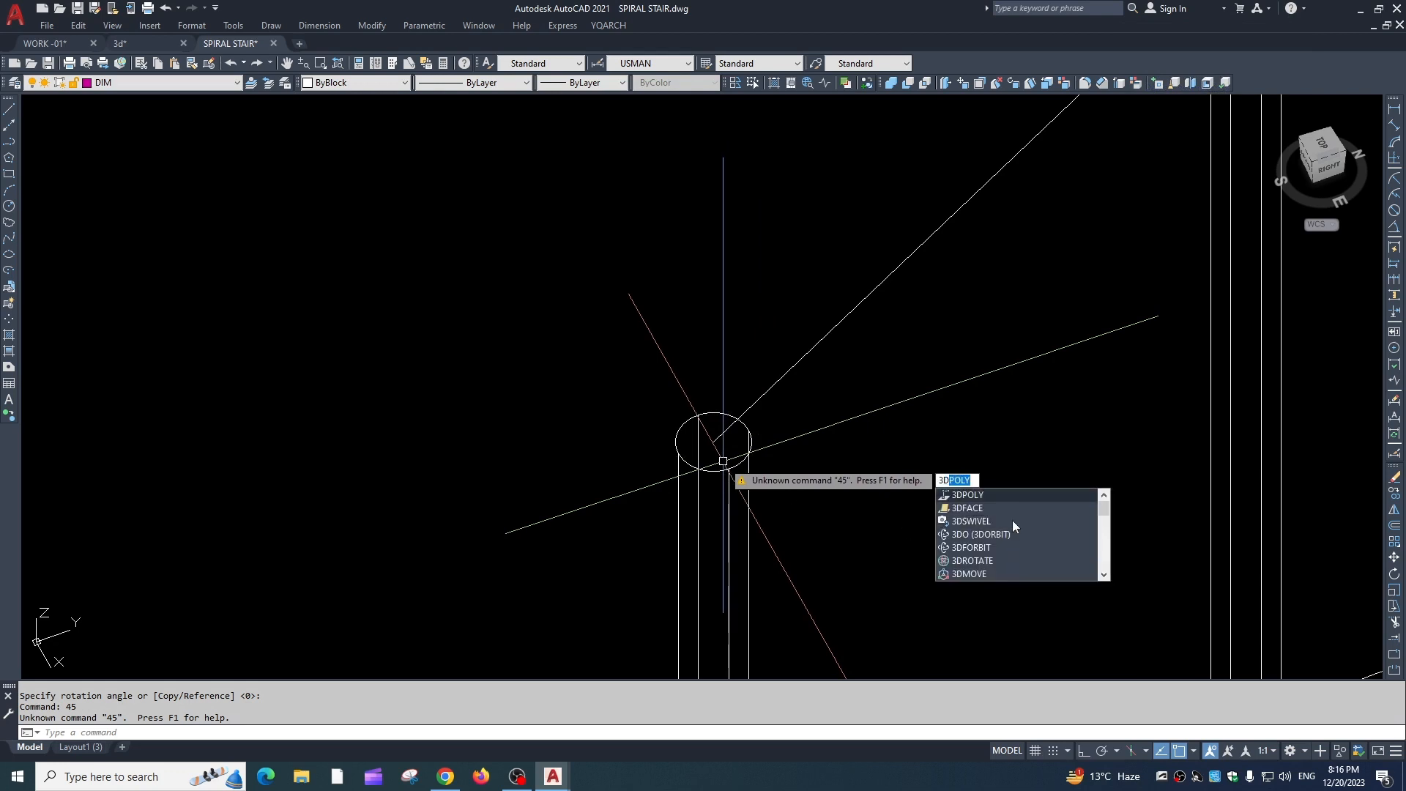
type("DRAO")
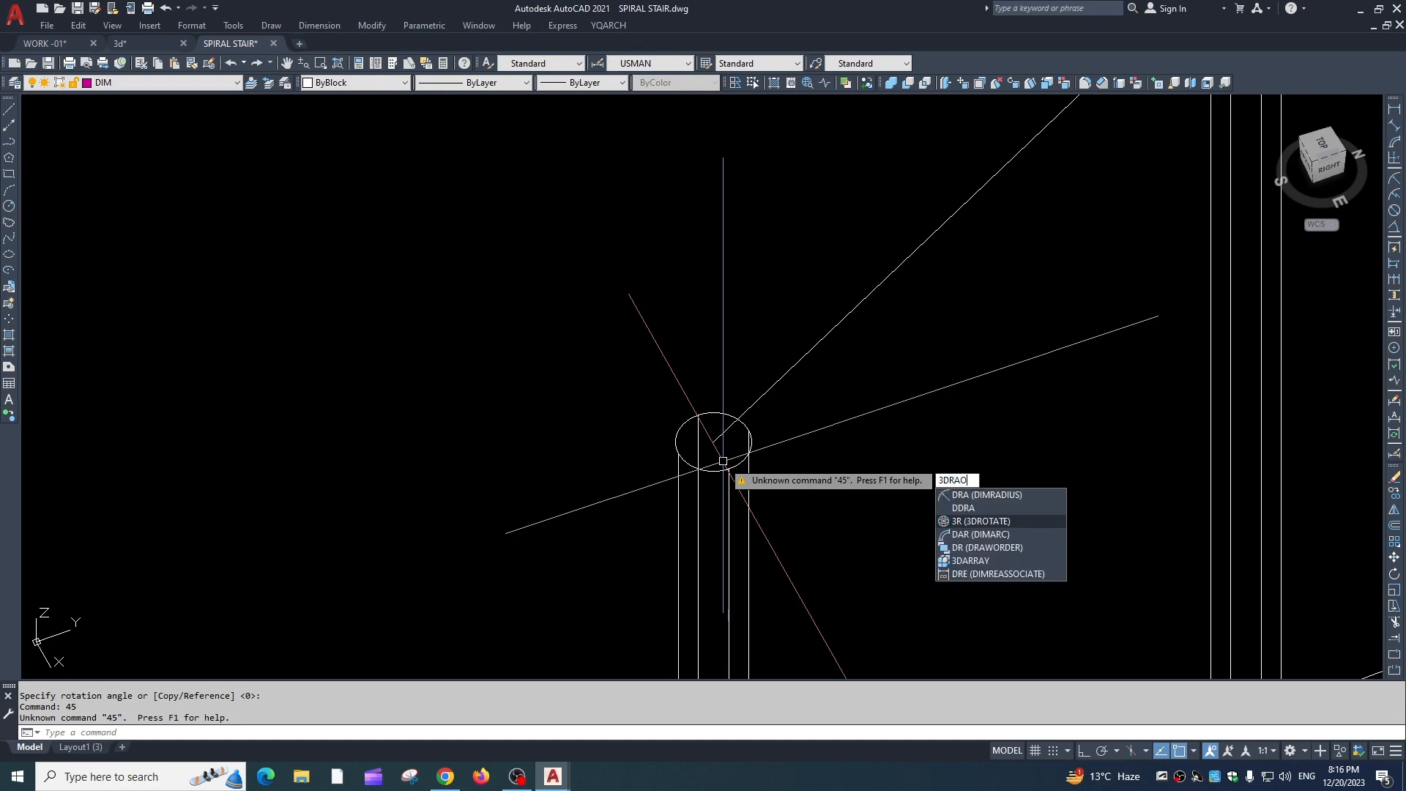
left_click(1013, 520)
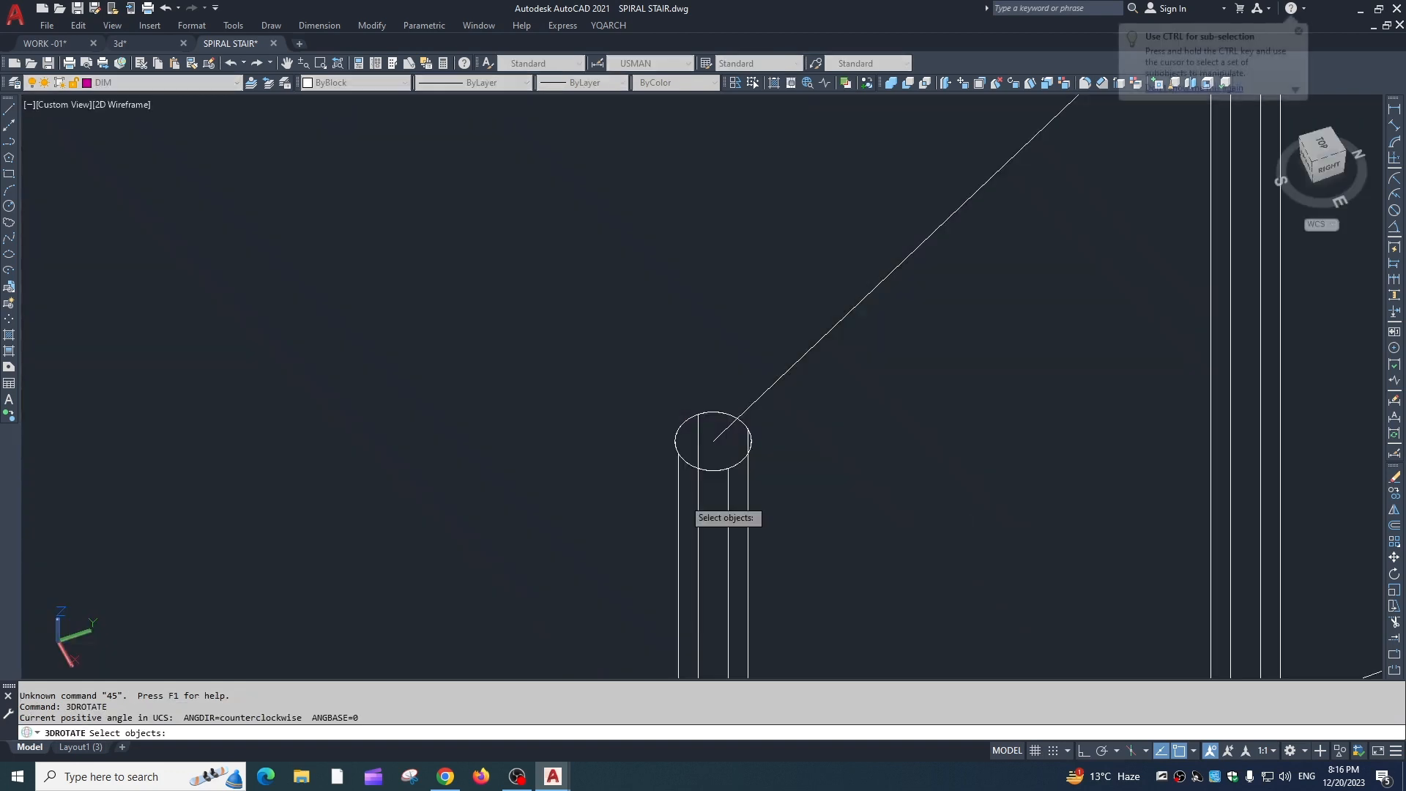
left_click(738, 476)
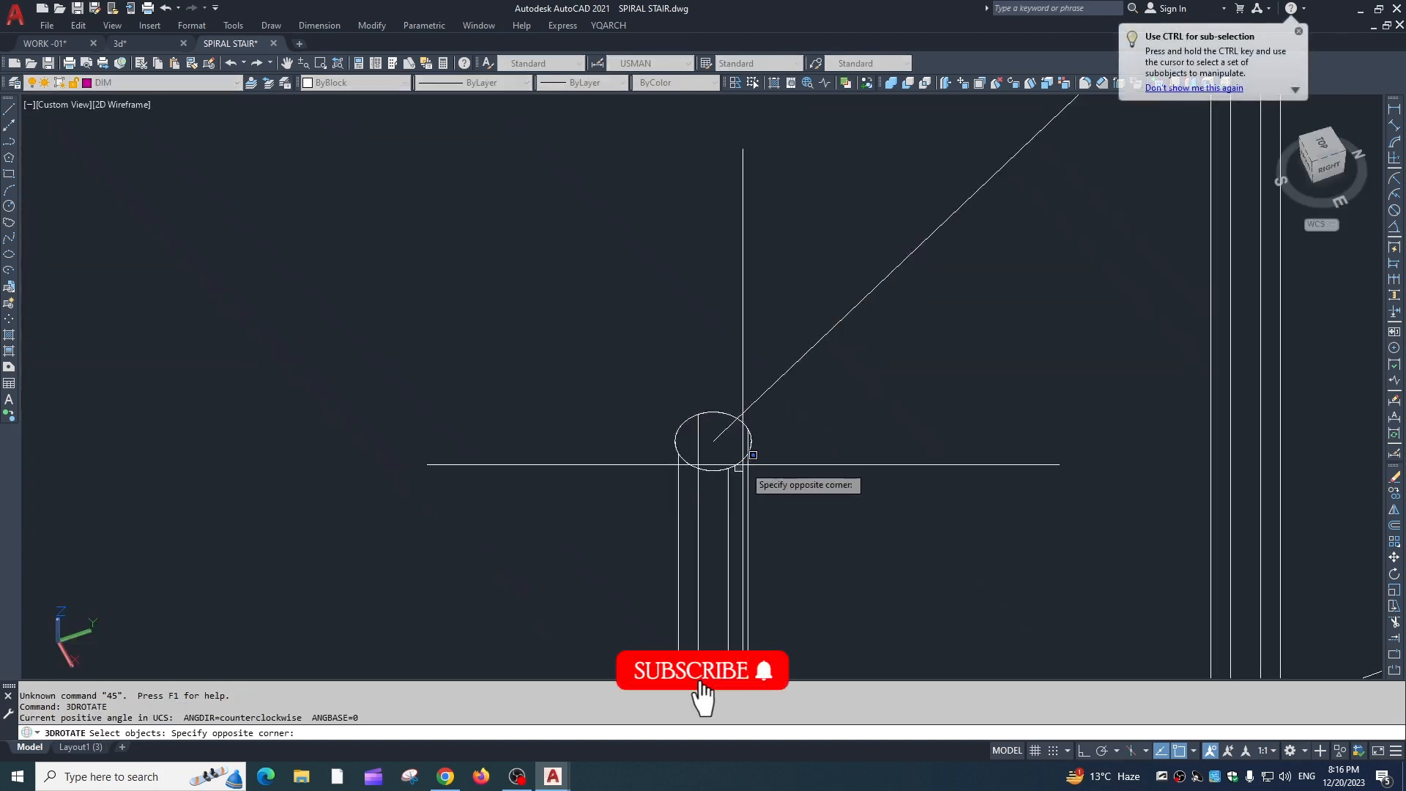
left_click(747, 476)
left_click(739, 456)
key("Return")
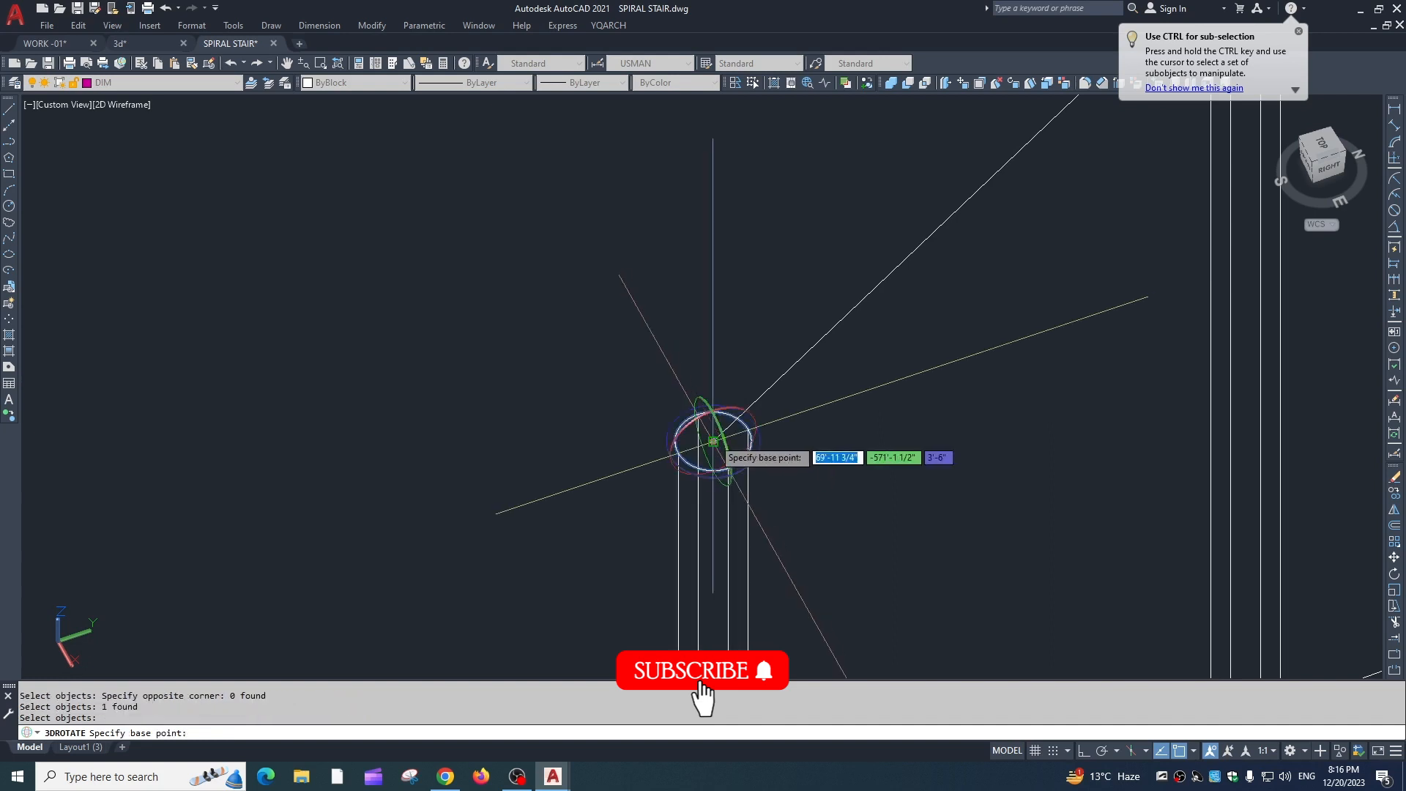
left_click(715, 441)
key("Escape")
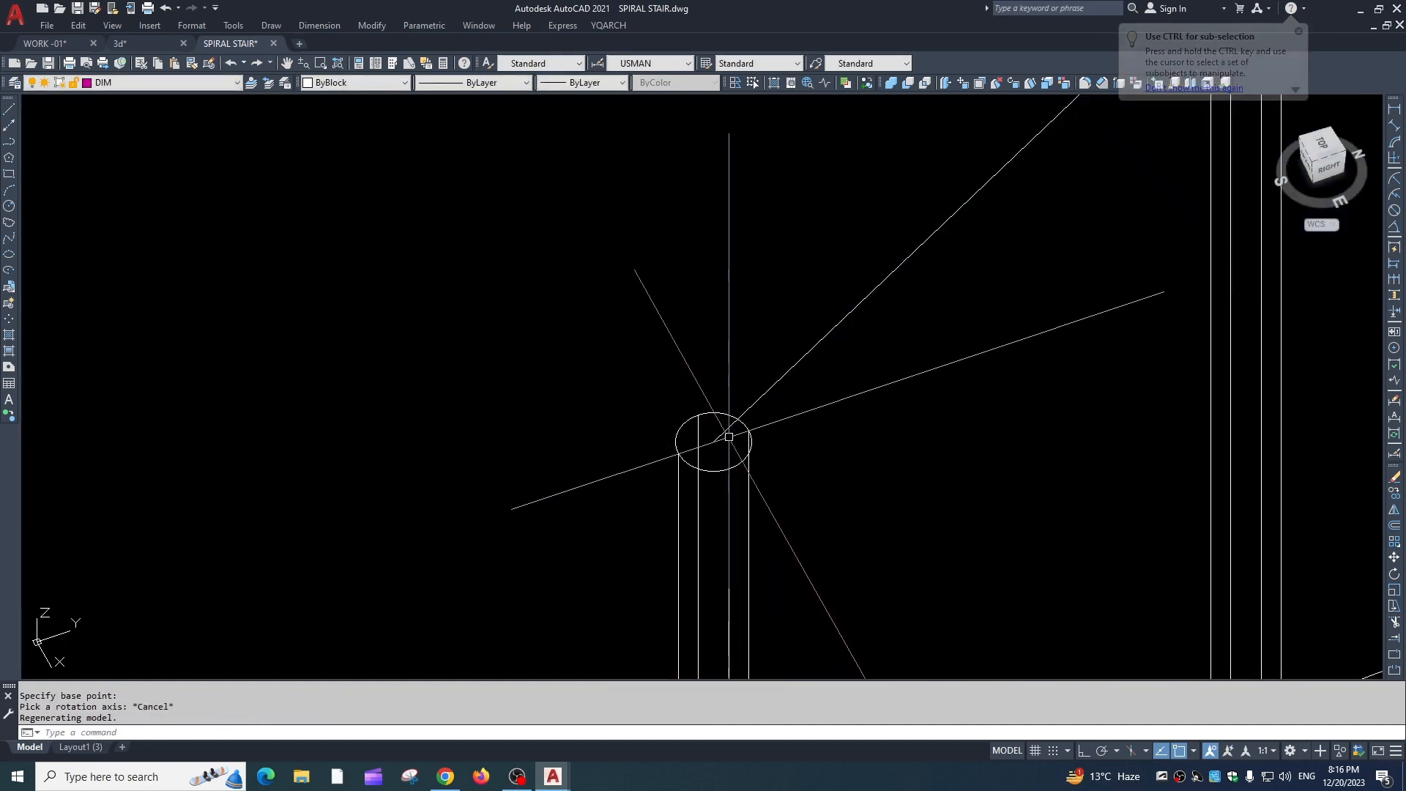
Try a 45-degree ROTATE3D of the circle about an axis from its centre to its edge, and undo it
type("ROTATE3D")
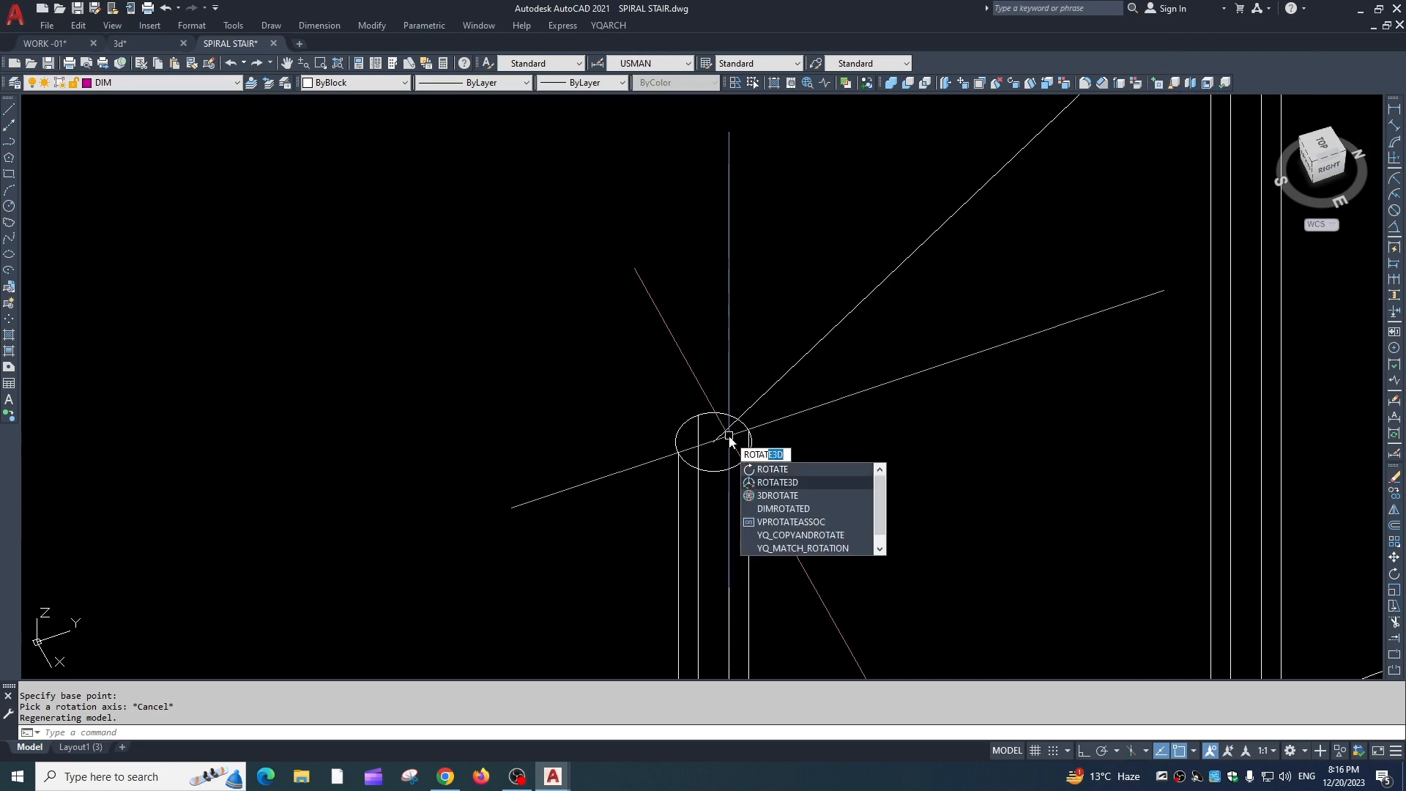
key("Return")
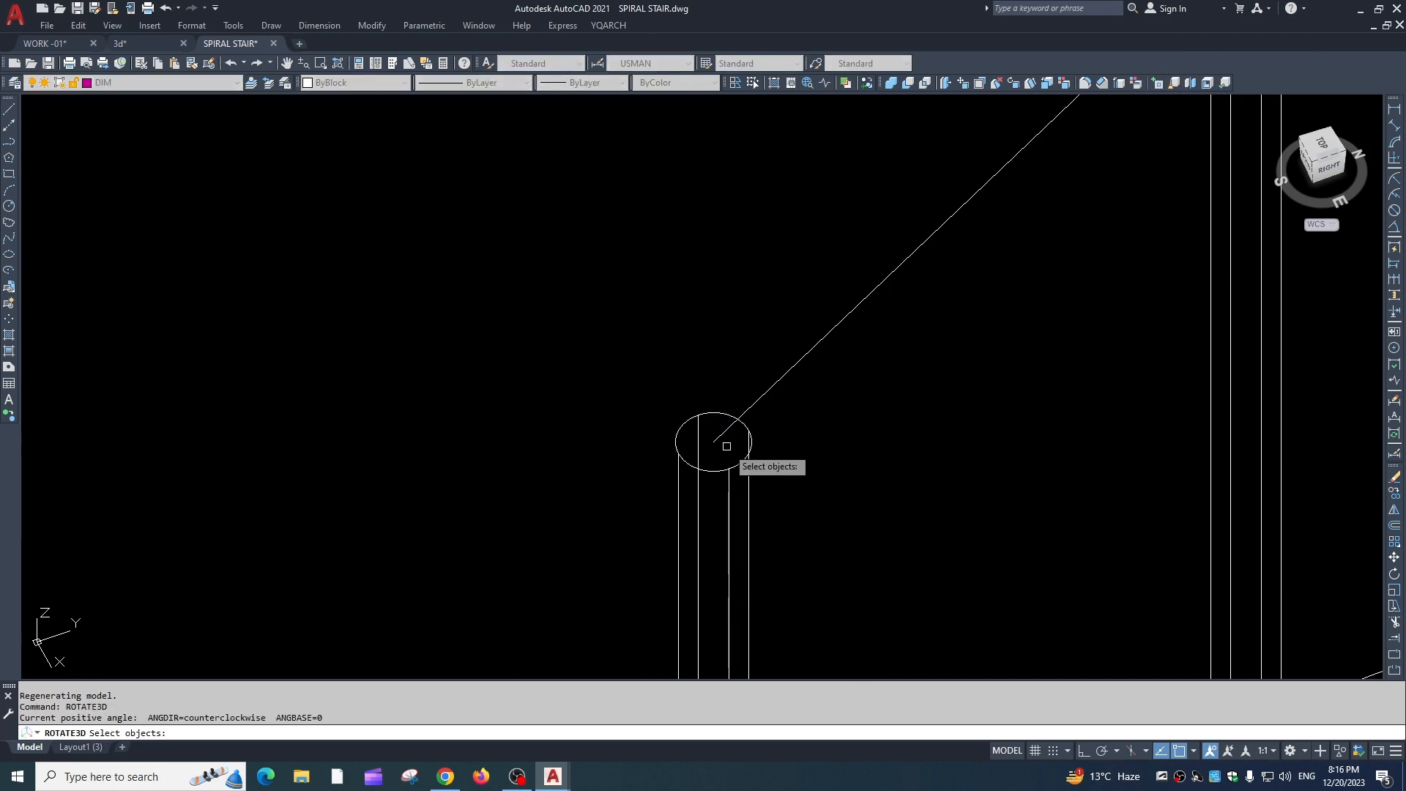
left_click(746, 458)
key("Return")
left_click(714, 441)
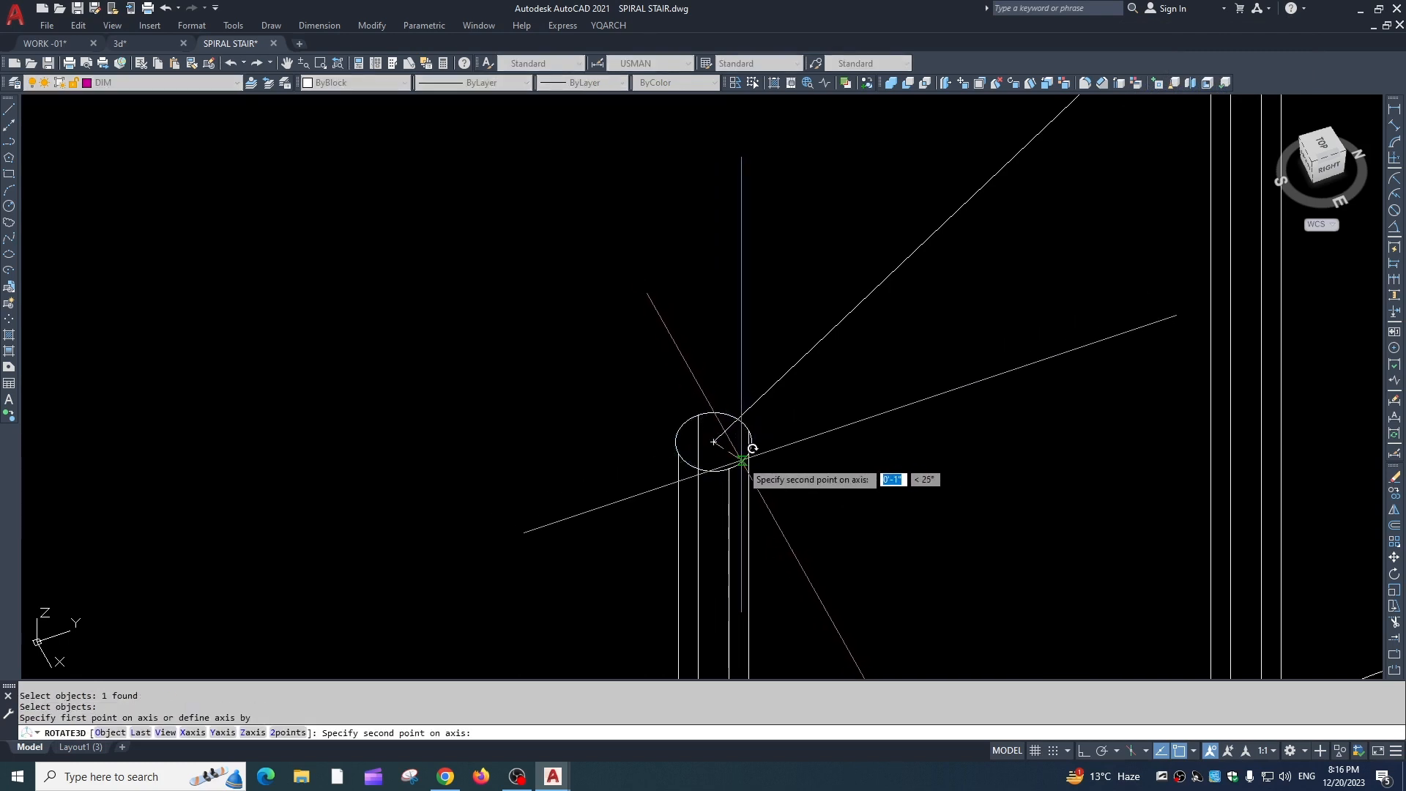
left_click(742, 459)
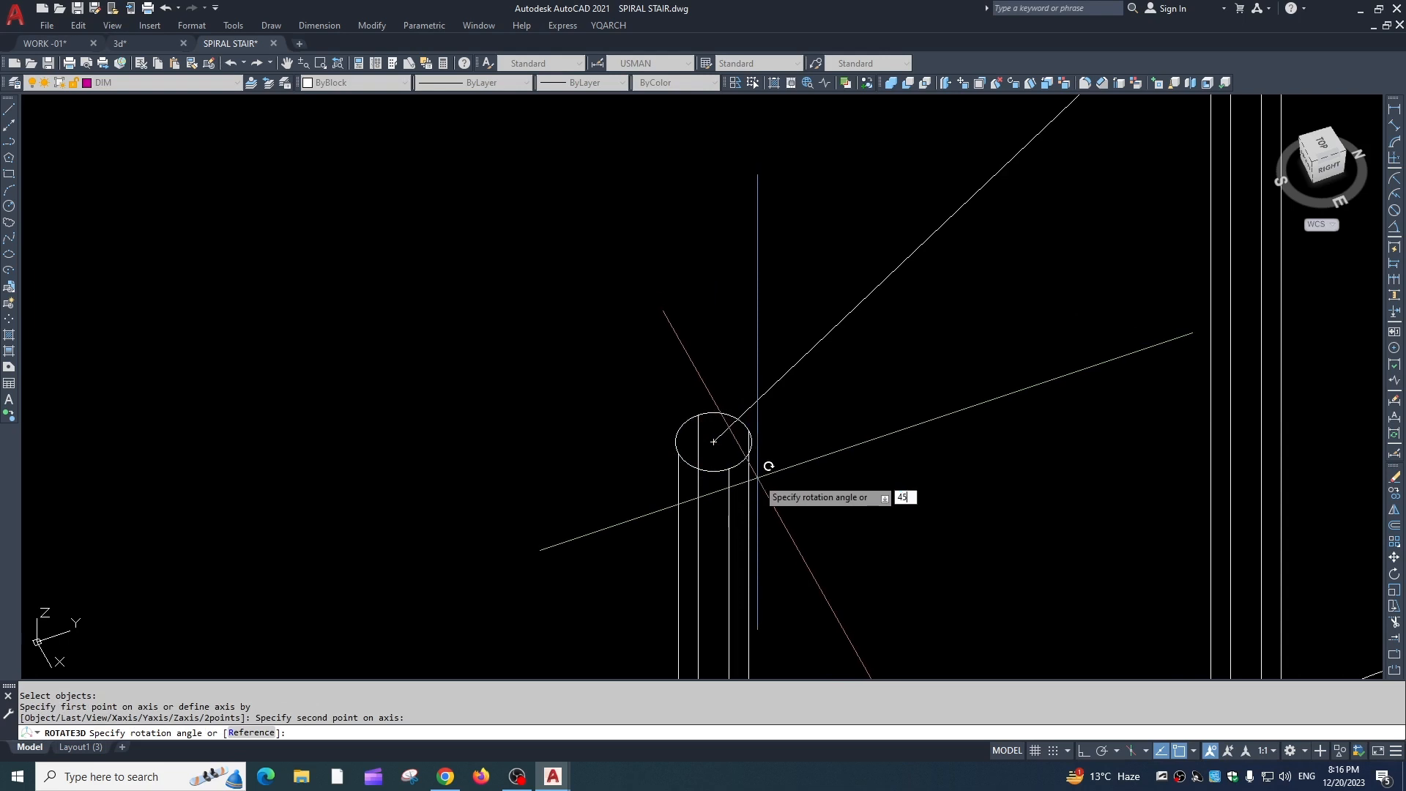
key("Return")
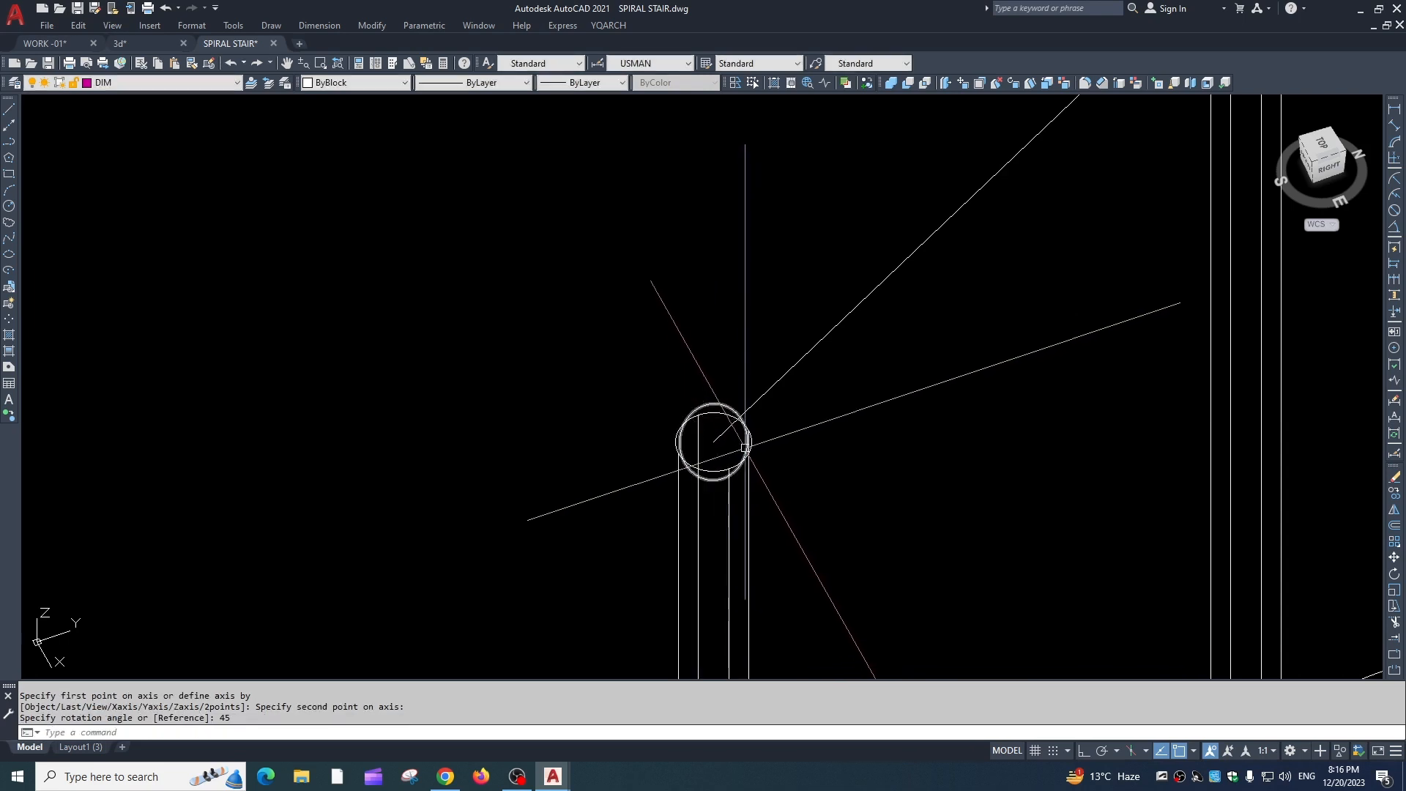
type("U")
key("Return")
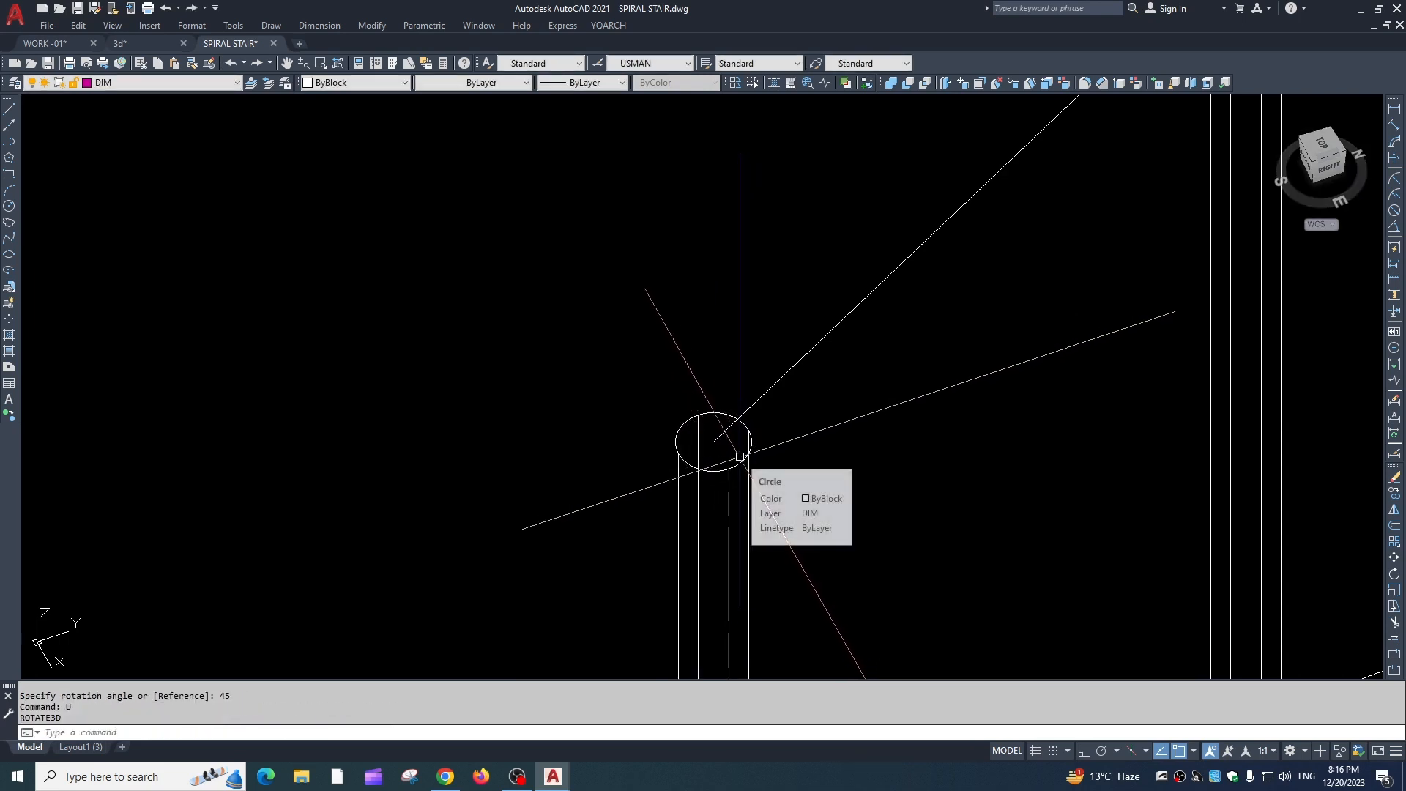
Rotate the circle by -45 degrees with ROTATE3D about an axis from its centre to its edge
type("ROTATE")
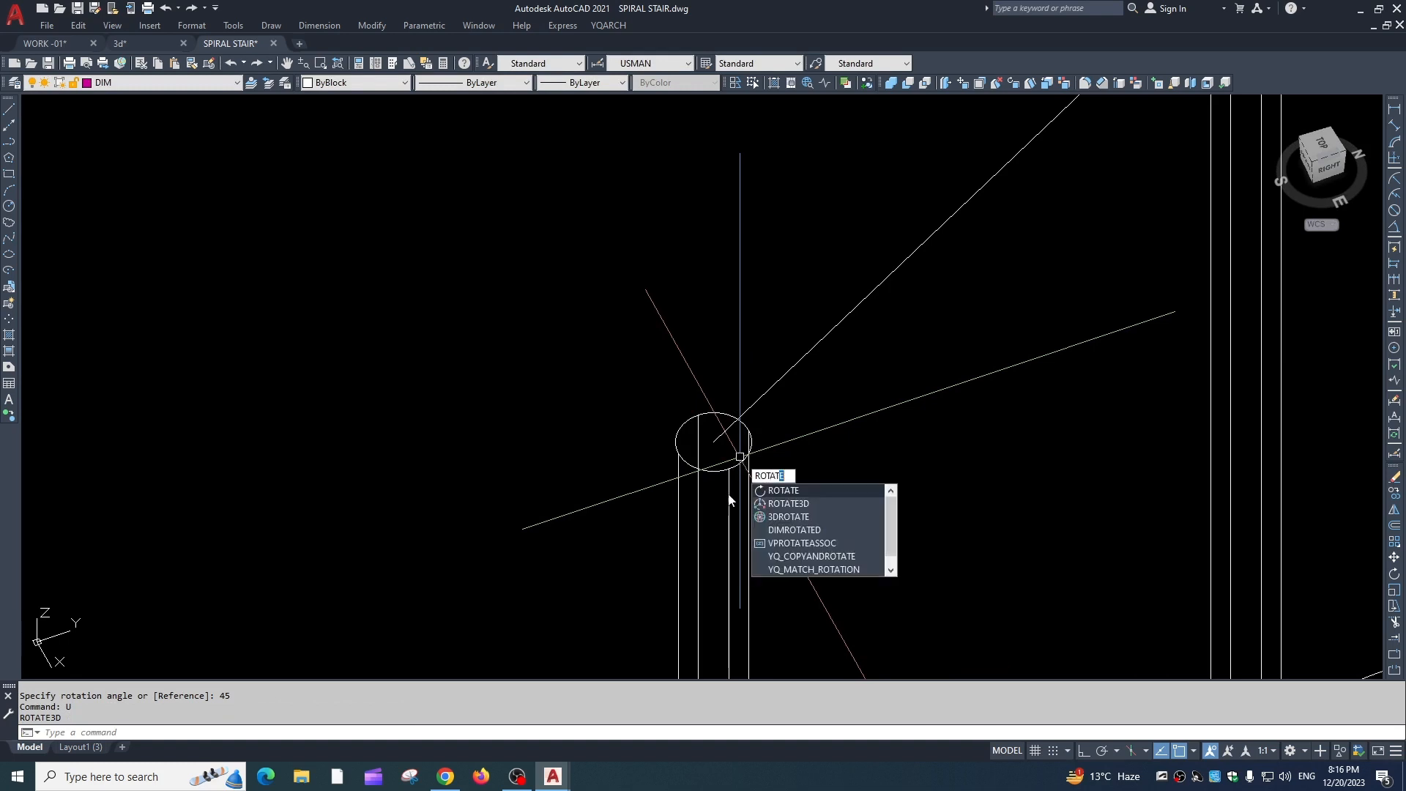
left_click(786, 508)
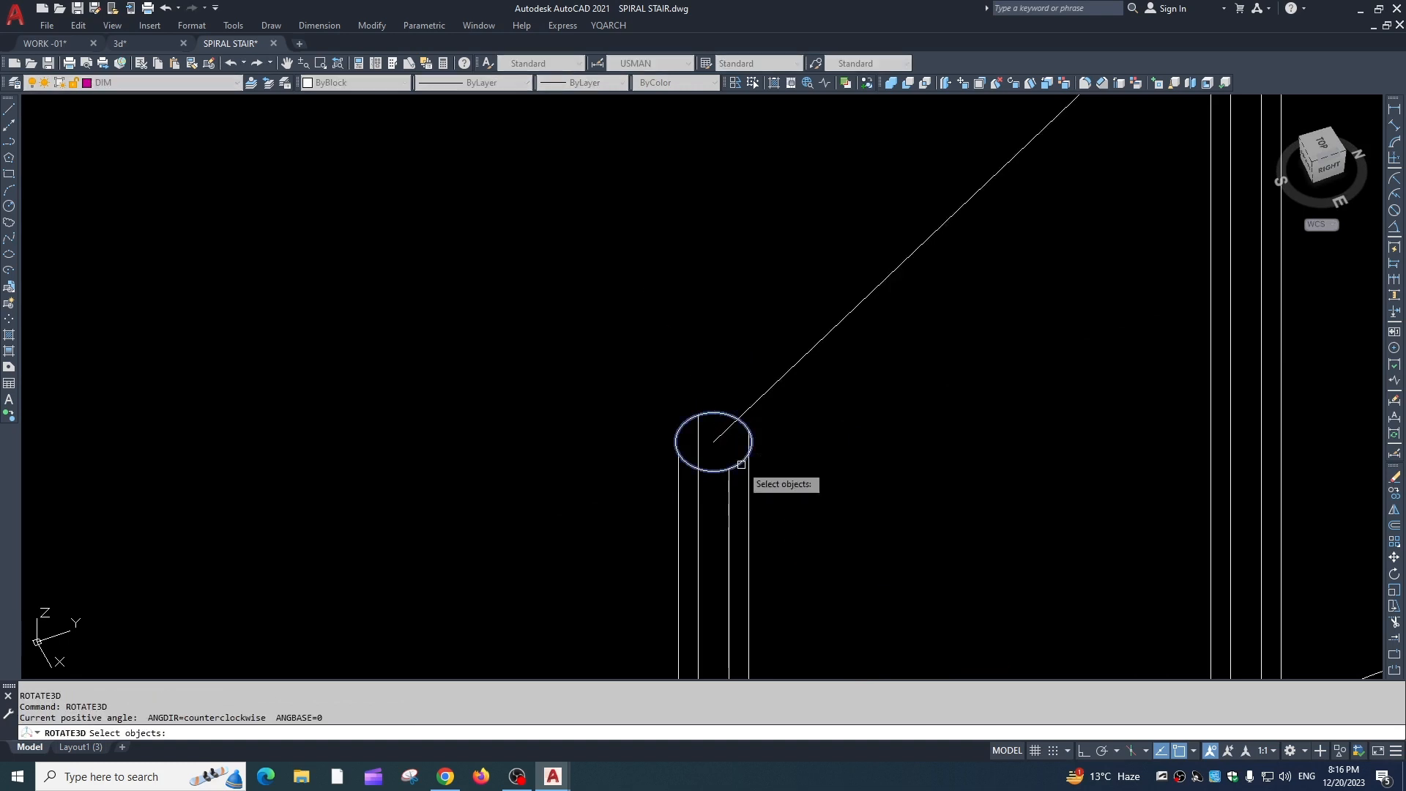
left_click(741, 465)
key("Return")
left_click(714, 442)
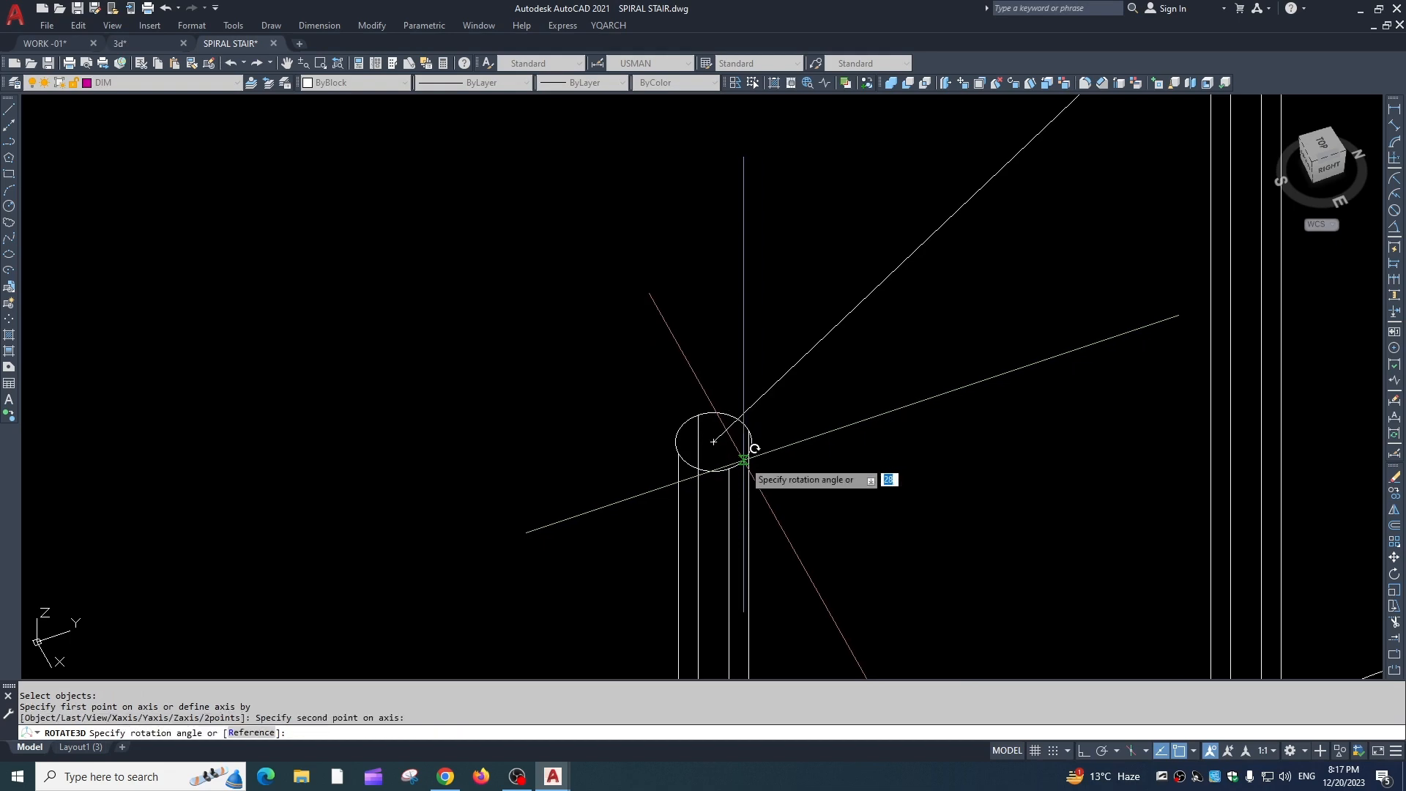
key("Return")
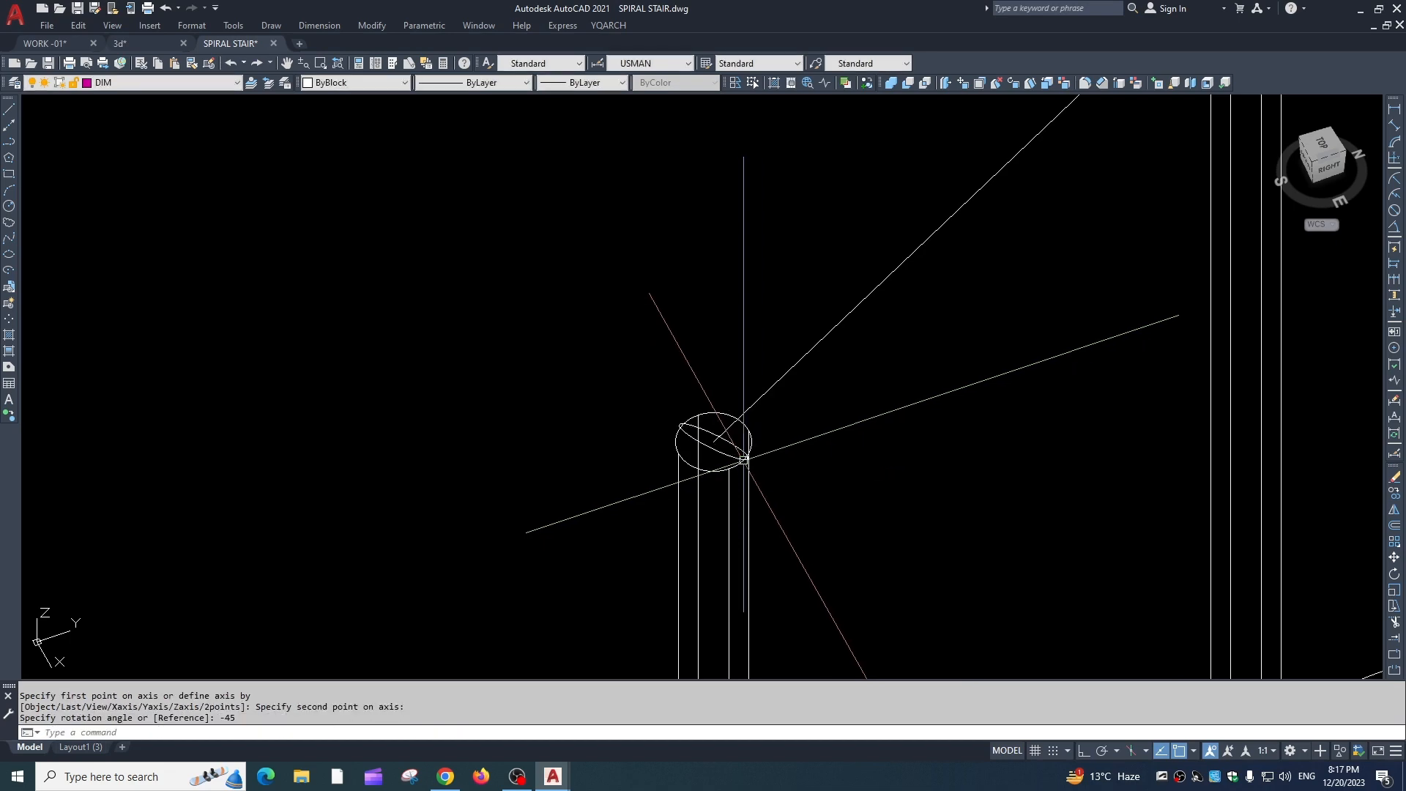
Offset the tilted circle inward by .5 to form the inner outline of the handrail profile
scroll(829, 549, "down", 2)
scroll(832, 511, "down", 3)
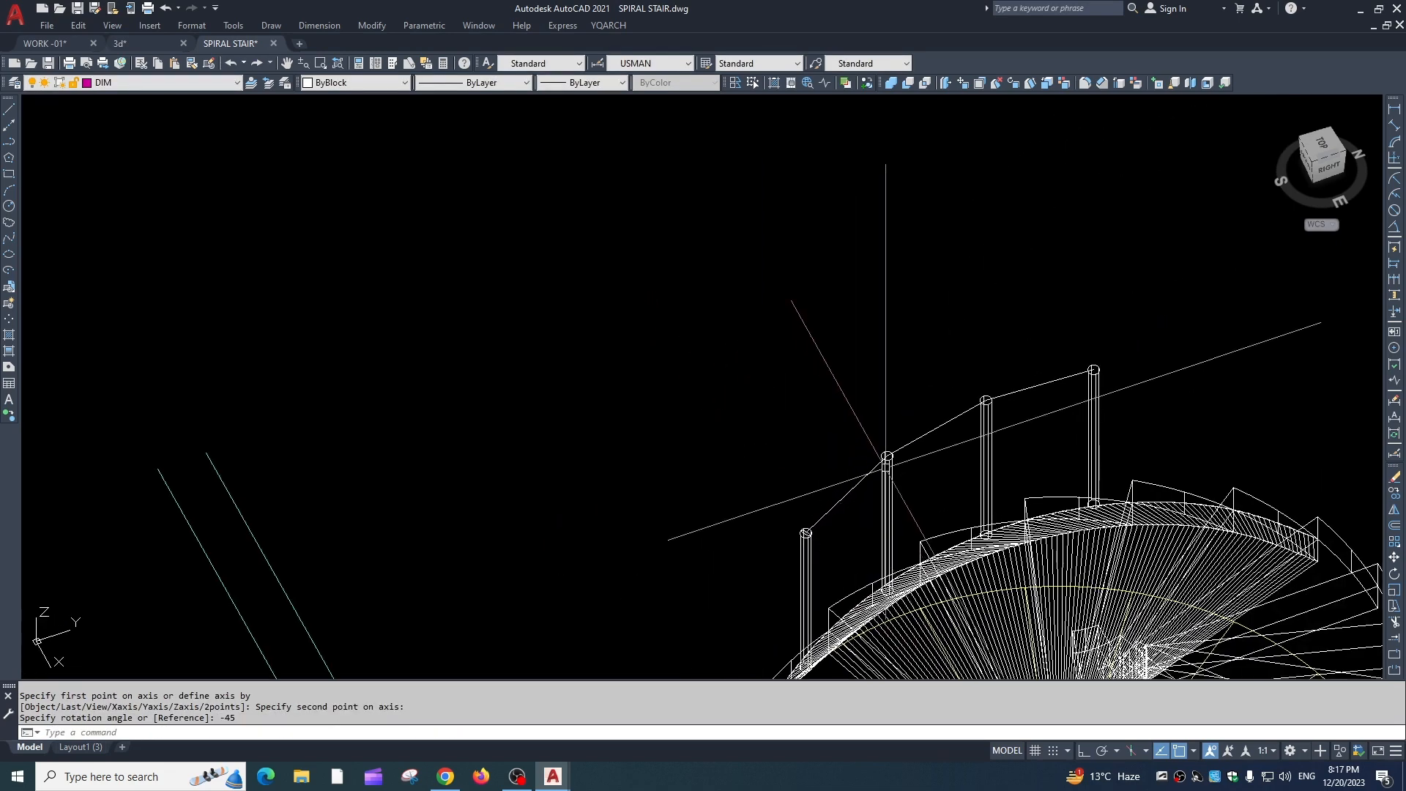
scroll(828, 544, "up", 3)
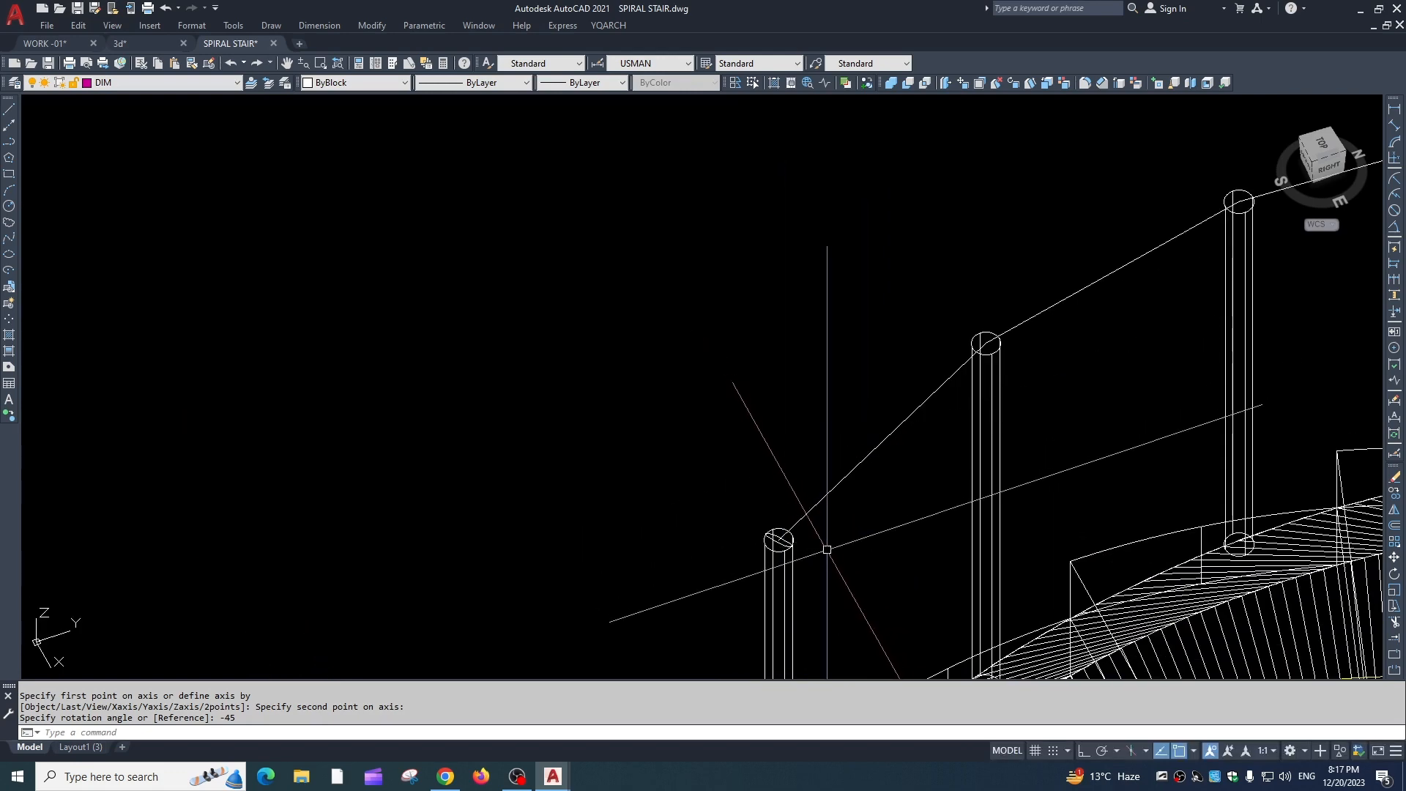
type("EX")
key("Escape")
scroll(777, 546, "up", 4)
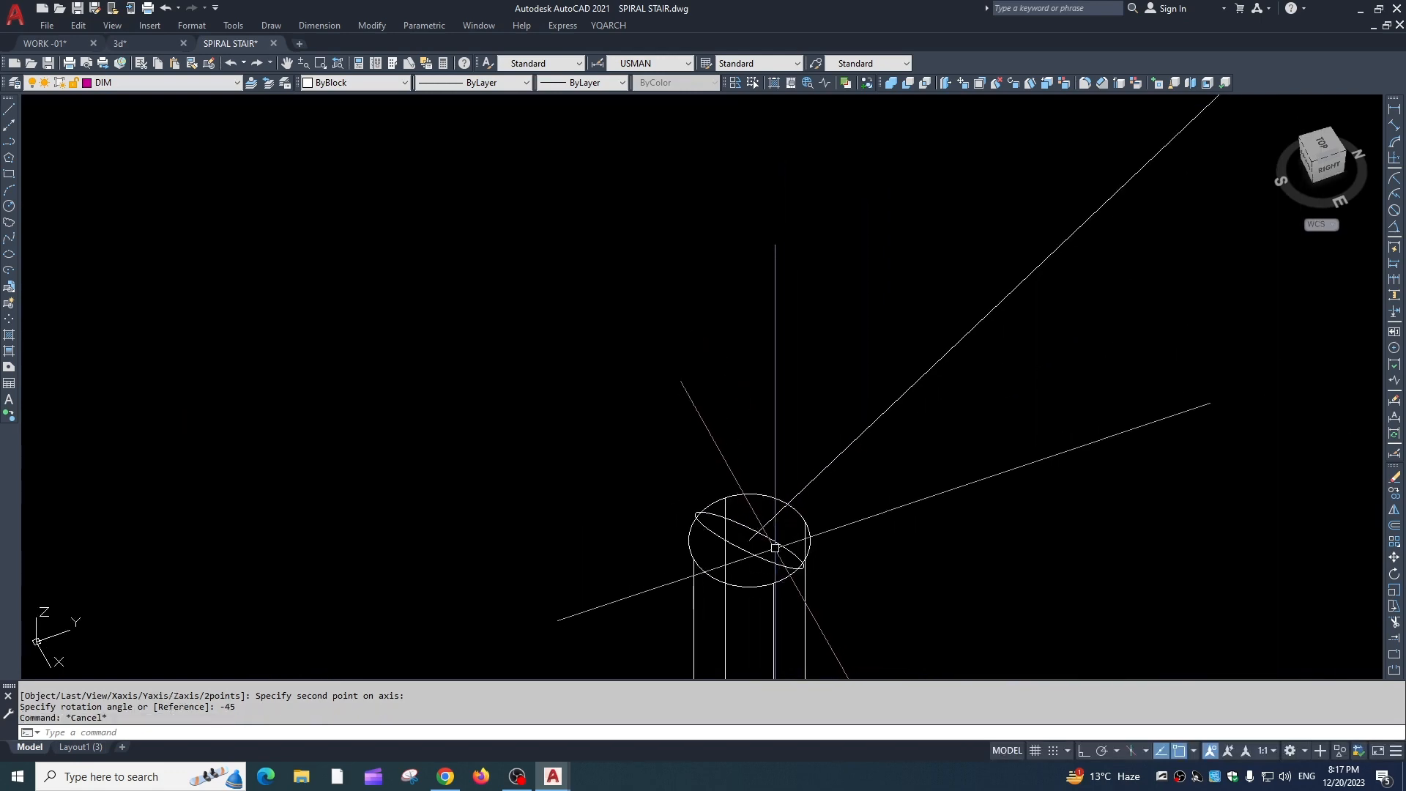
type("O")
key("Return")
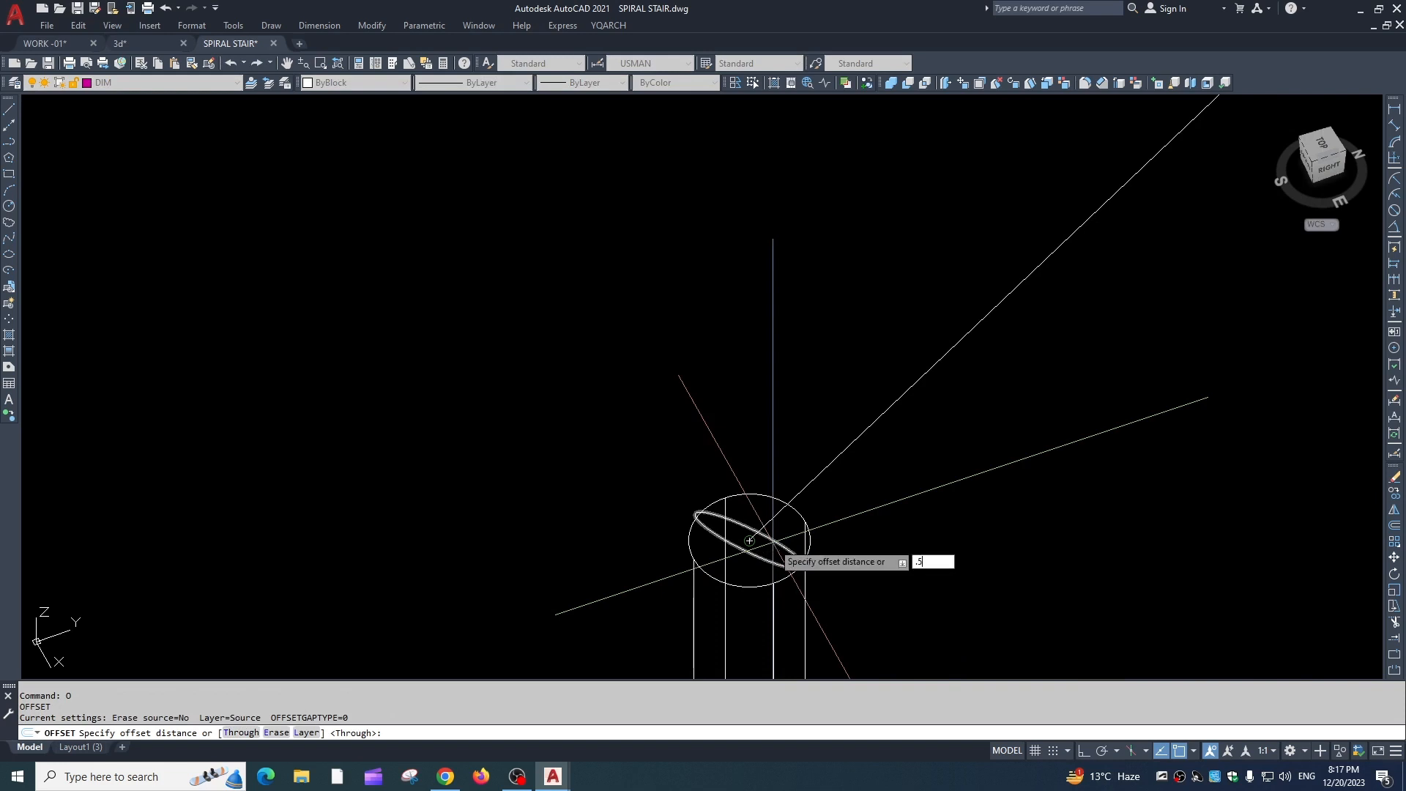
key("Return")
left_click(770, 539)
left_click(759, 544)
scroll(750, 547, "up", 6)
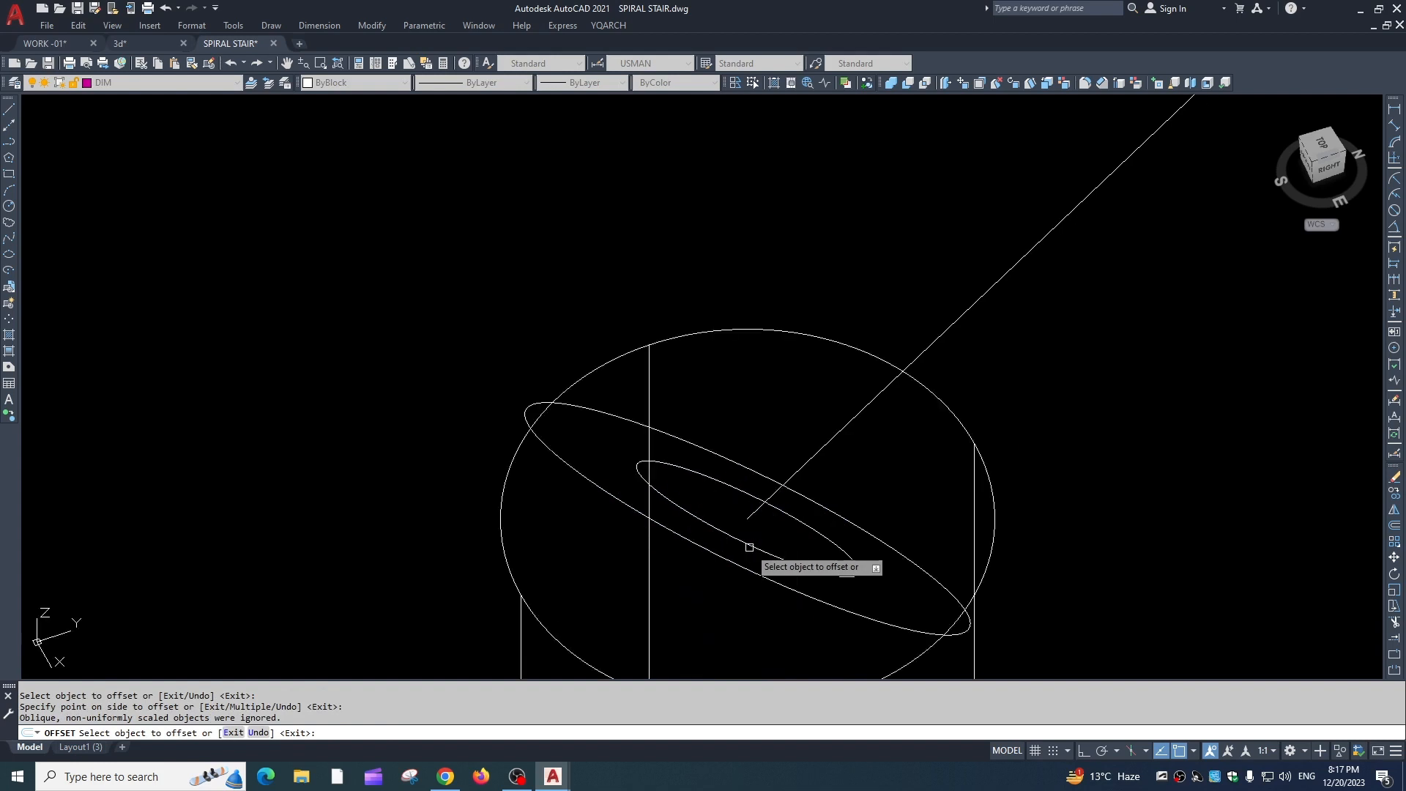
key("Escape")
Extrude the outer tilted circle along the 3D path through the baluster tops to form the handrail
scroll(798, 529, "down", 4)
middle_click_drag(797, 525, 717, 550)
scroll(708, 546, "down", 2)
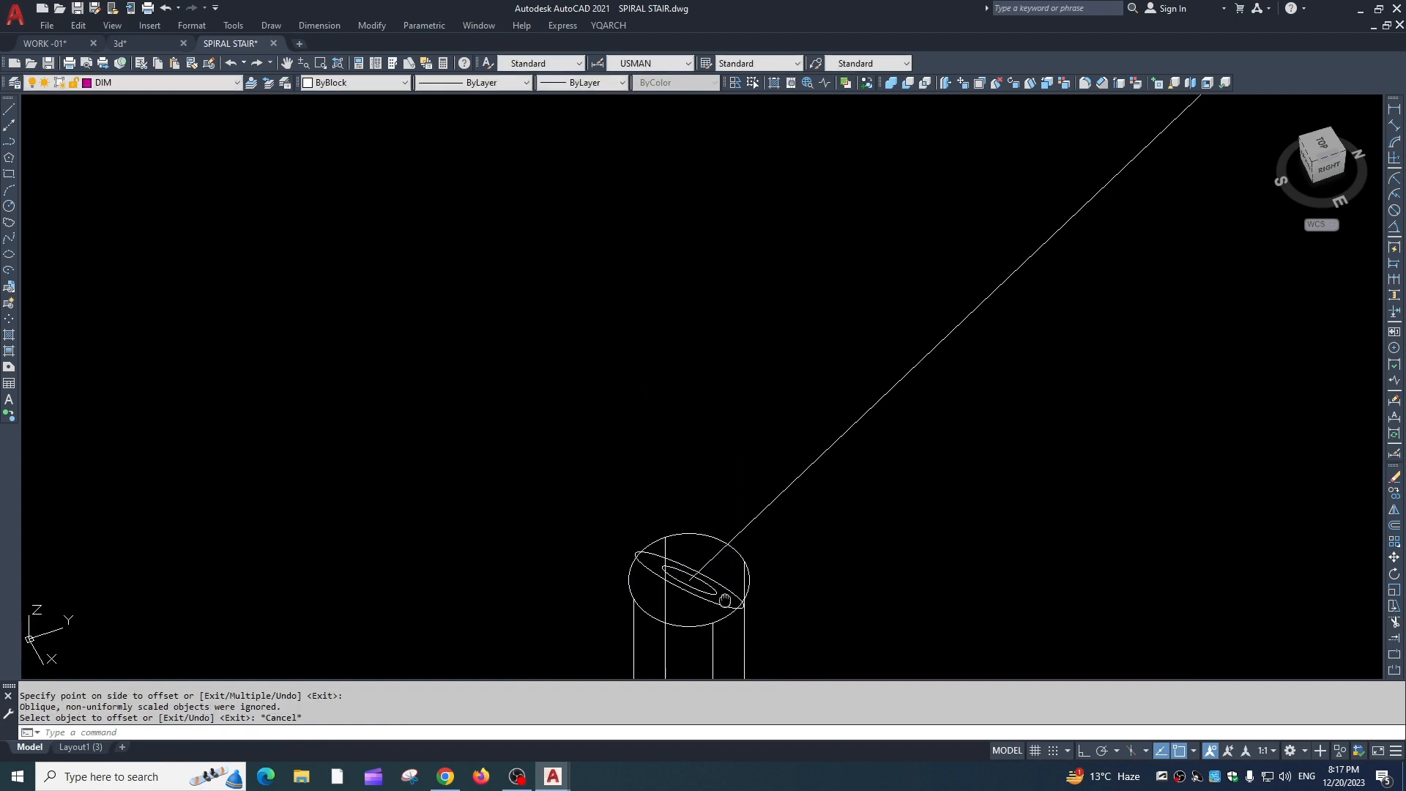
key("Escape")
type("EXT")
key("Return")
scroll(714, 568, "up", 2)
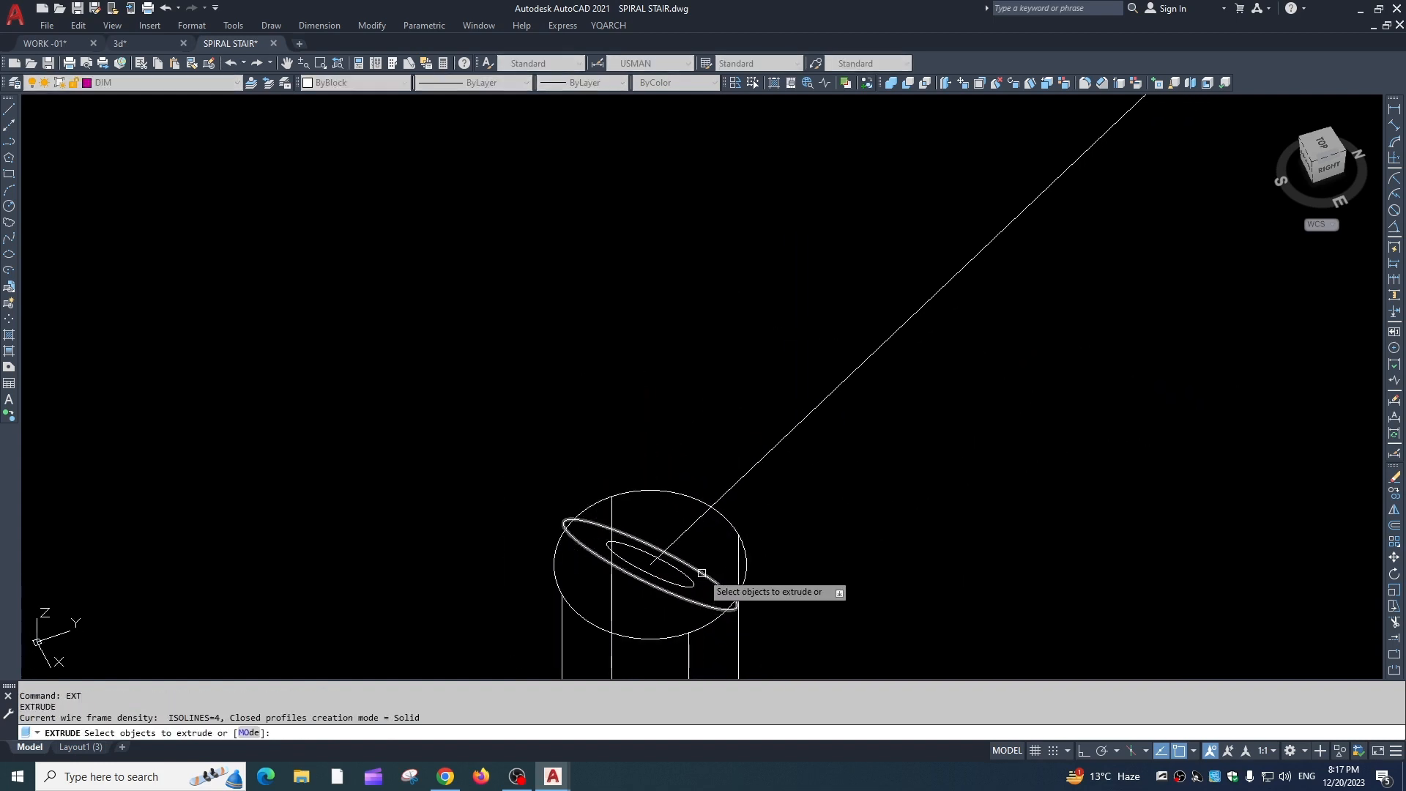
left_click(702, 573)
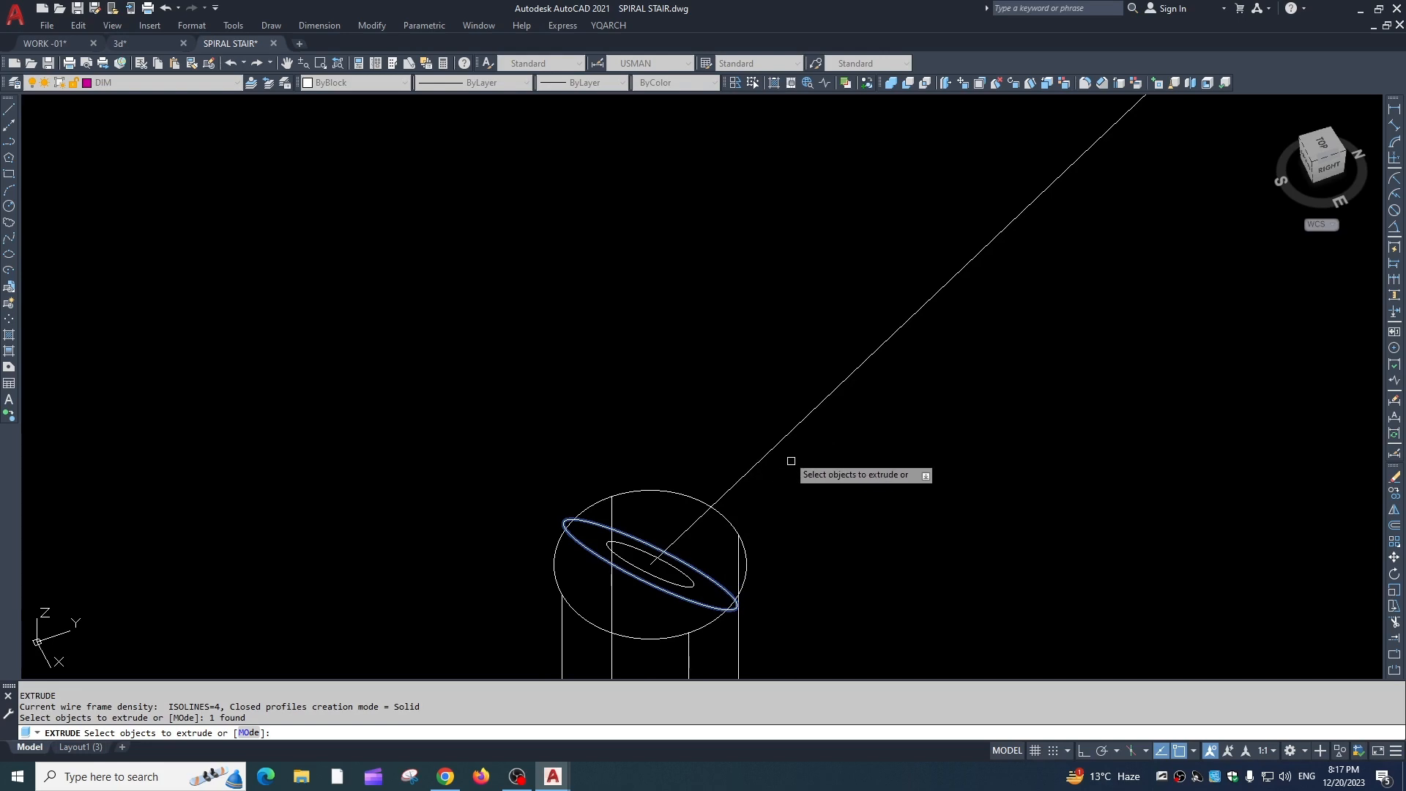
key("Return")
scroll(863, 342, "down", 8)
middle_click_drag(871, 350, 721, 490)
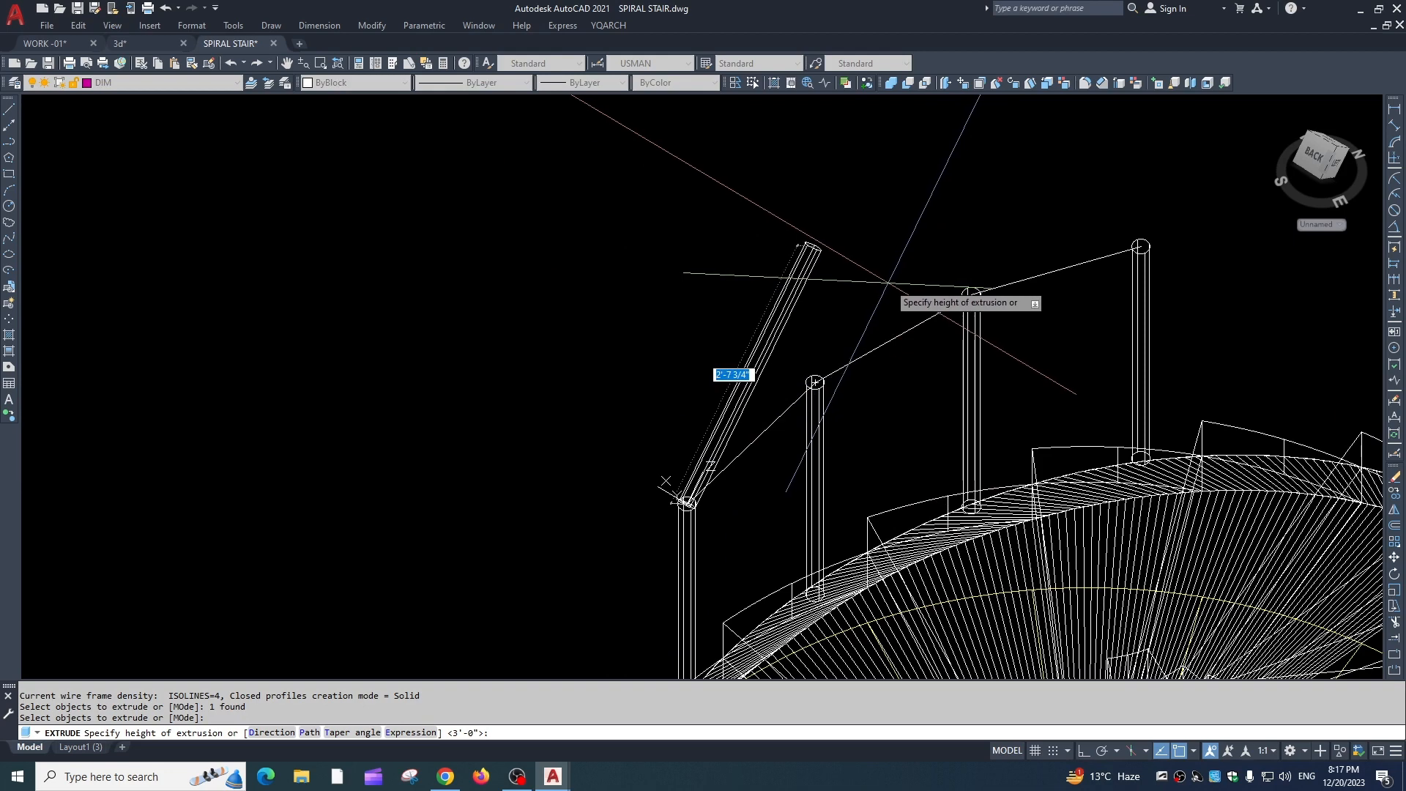
type("P")
key("Return")
scroll(776, 421, "up", 2)
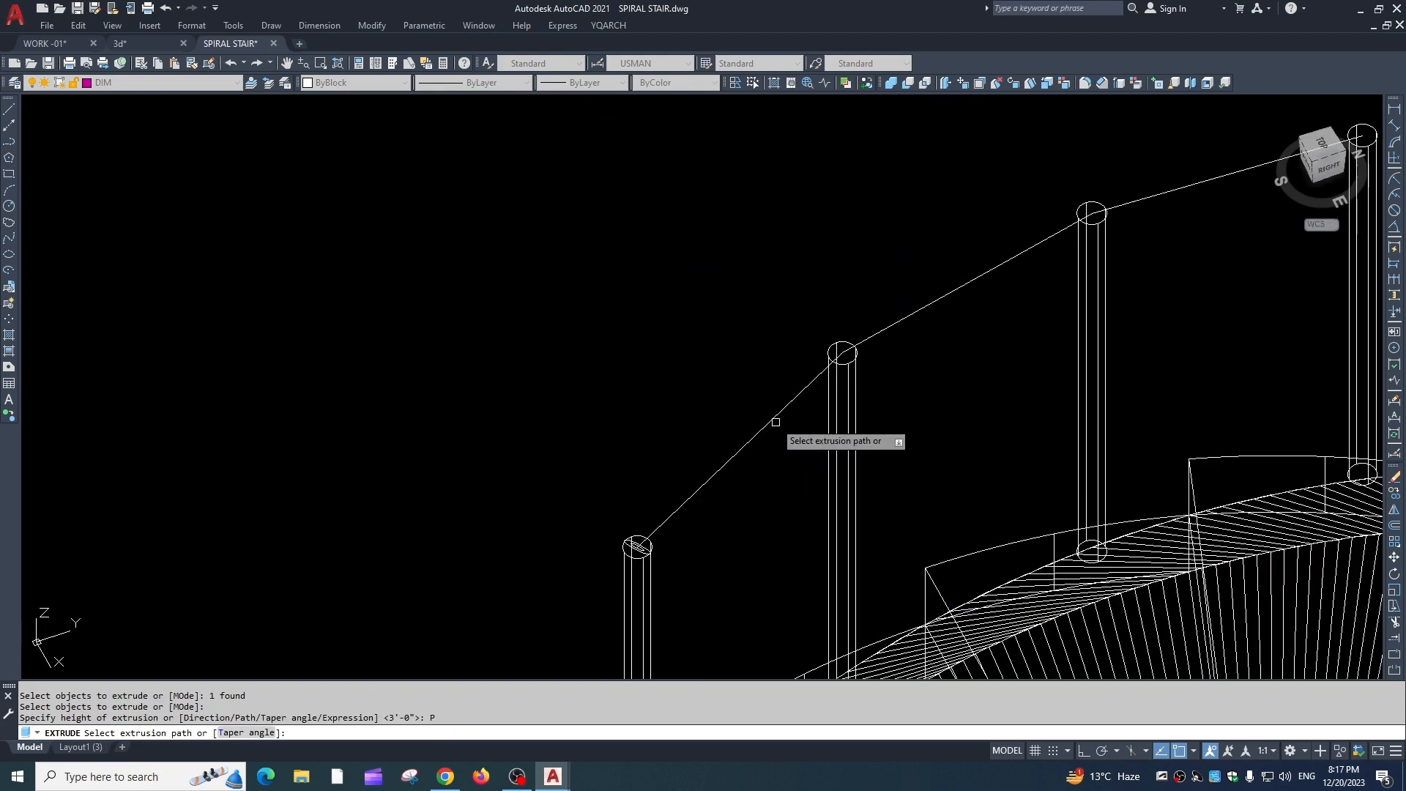
left_click(774, 419)
scroll(695, 553, "down", 2)
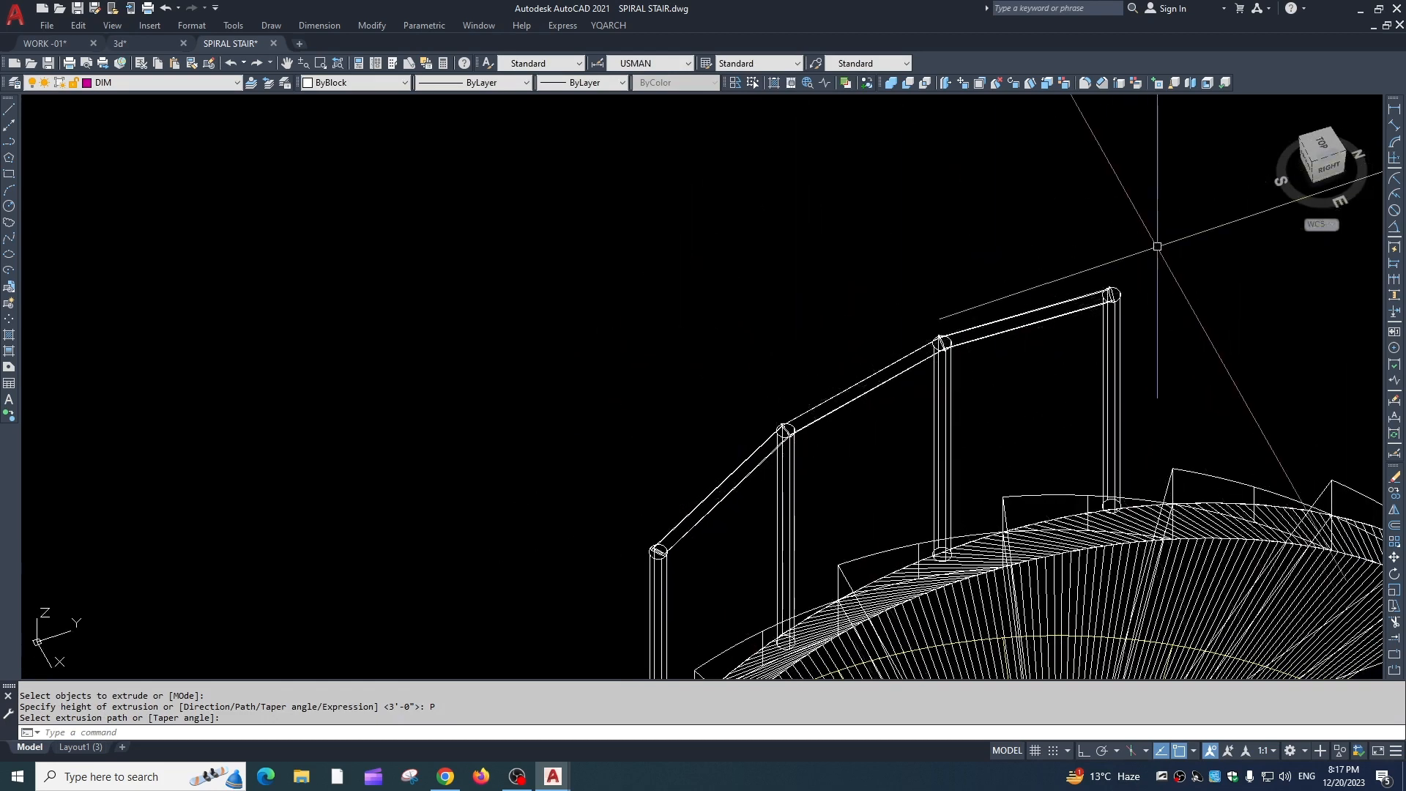
key("Escape")
Move the extruded handrail down from the baluster tops, clear of the inner circle
scroll(658, 551, "up", 5)
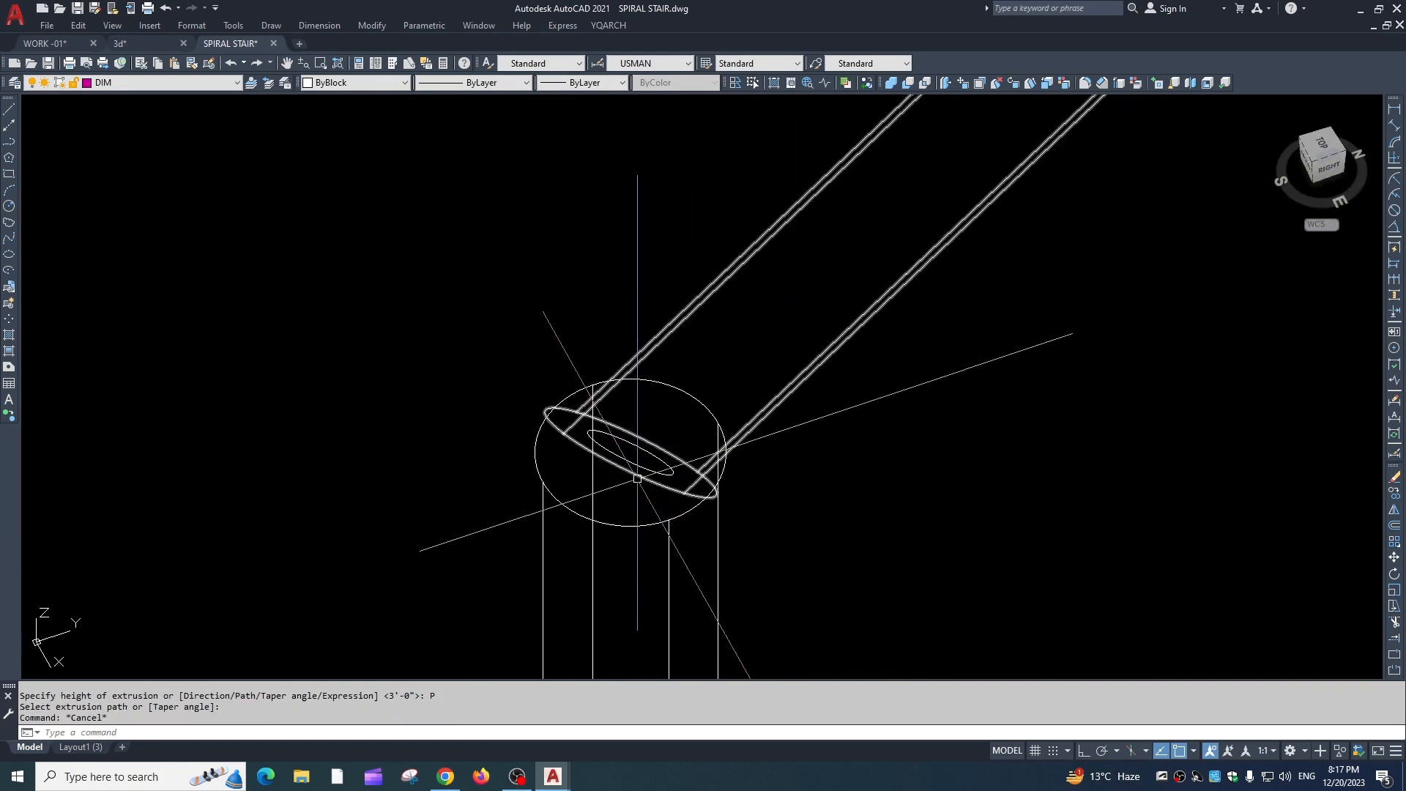
key("Escape")
scroll(726, 441, "down", 4)
middle_click_drag(725, 442, 657, 545)
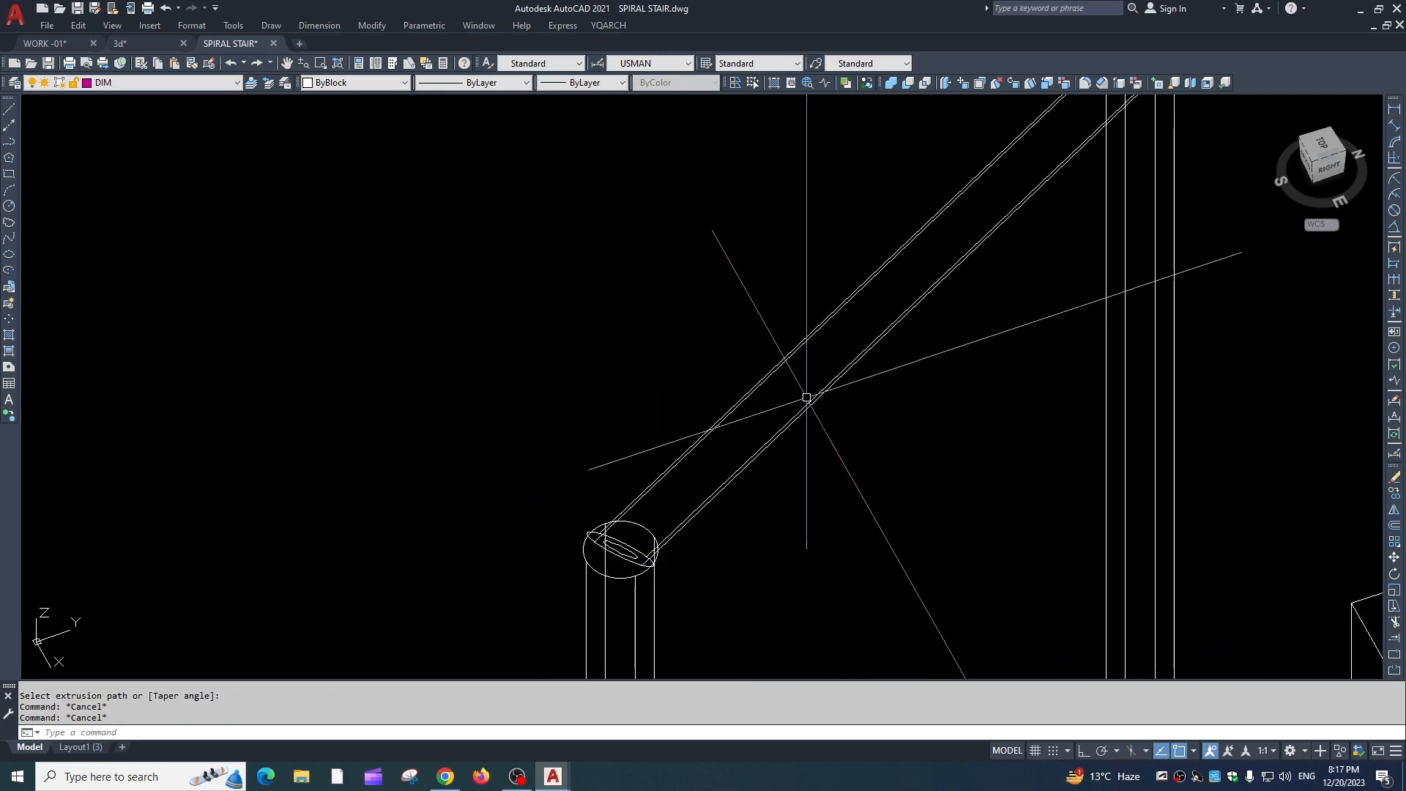
left_click(810, 407)
scroll(815, 425, "down", 3)
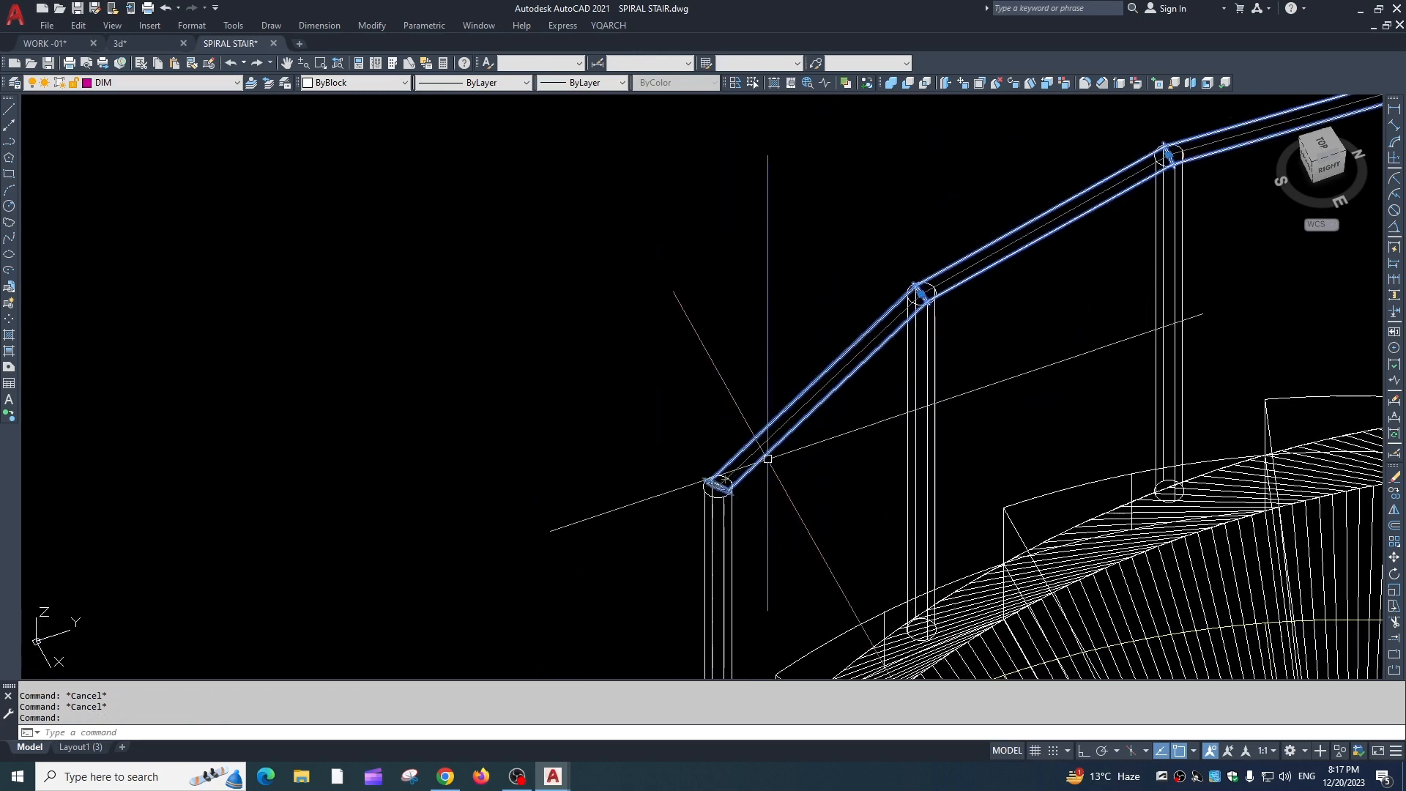
type("m")
key("Return")
scroll(788, 454, "up", 2)
left_click(789, 454)
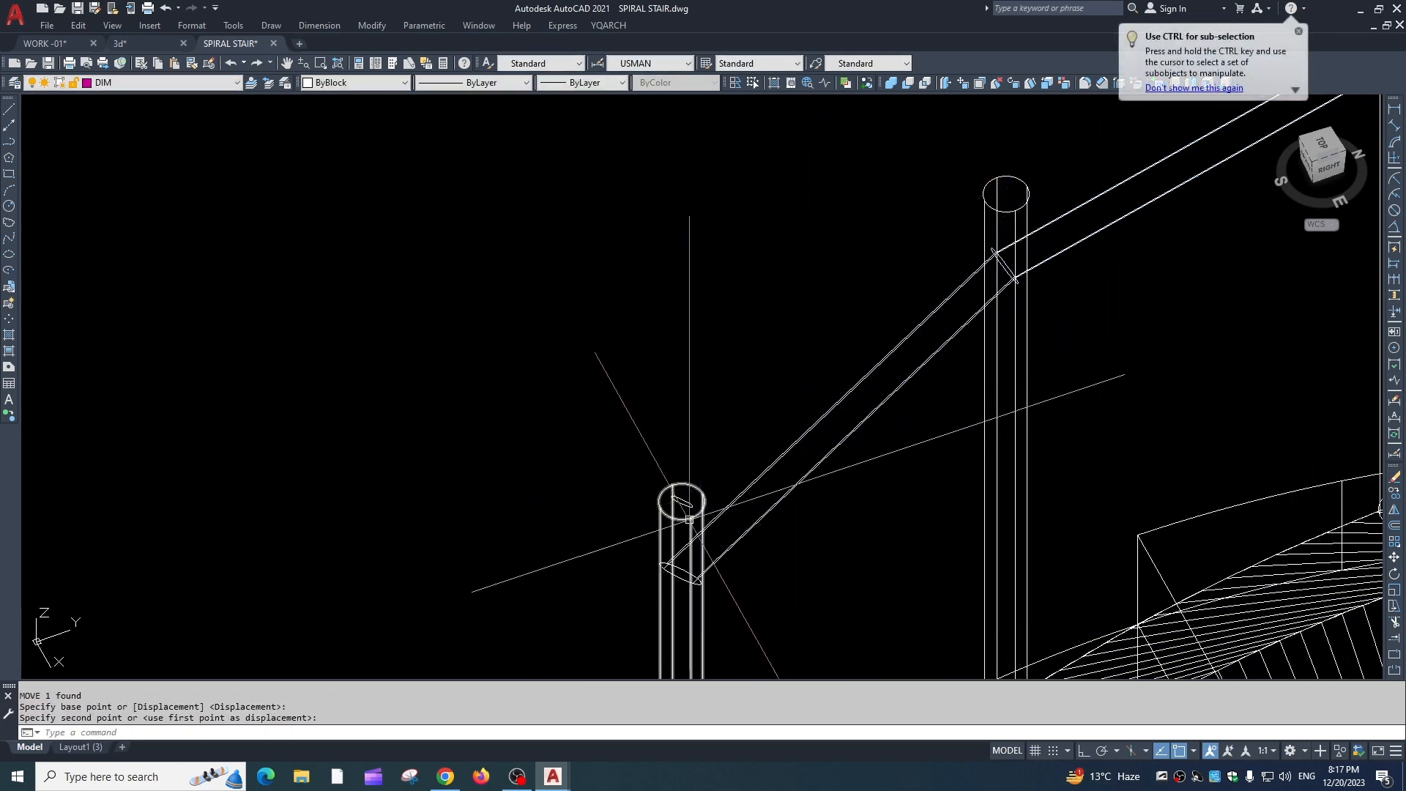
left_click(693, 500)
scroll(806, 498, "down", 2)
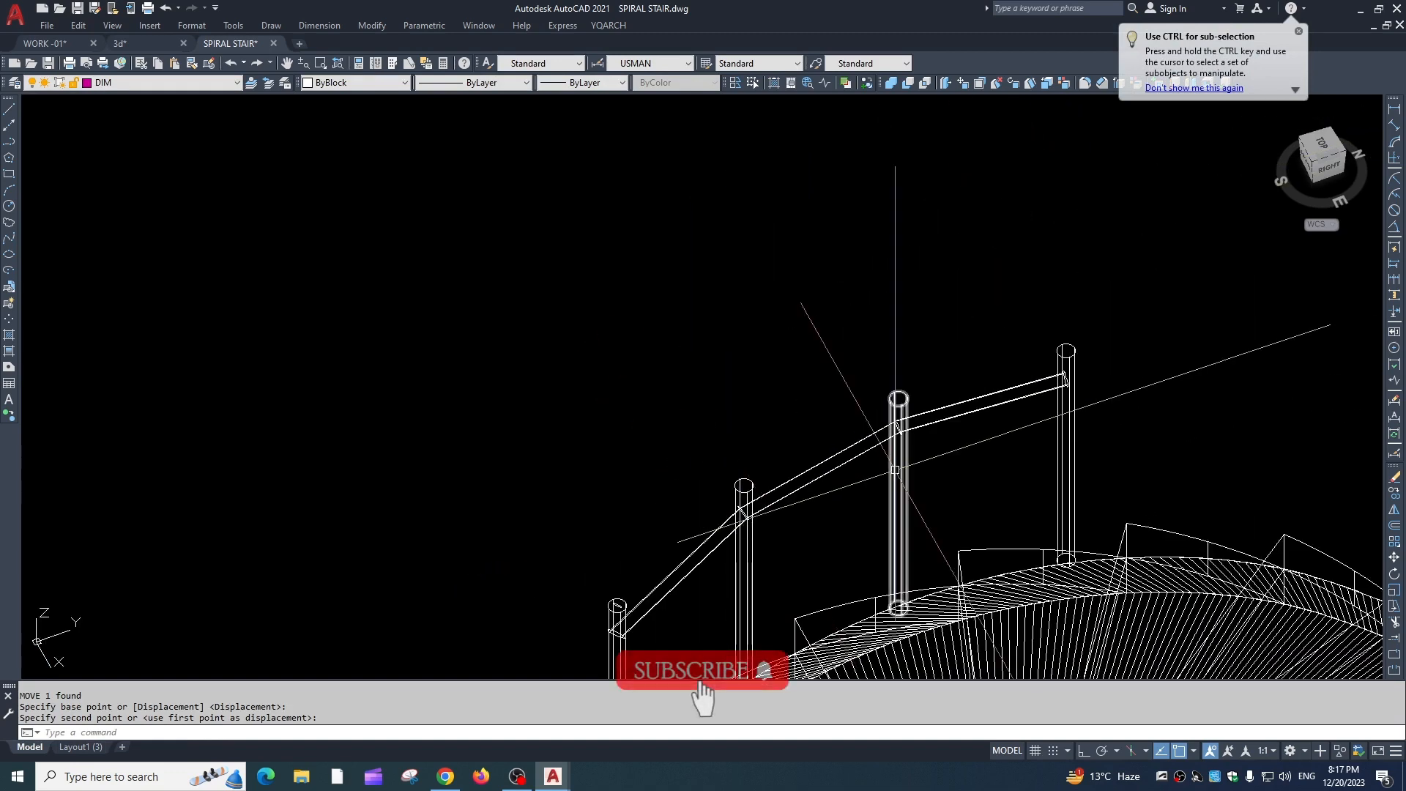
Draw a 3D polyline through the centres of the four baluster tops
type("3p")
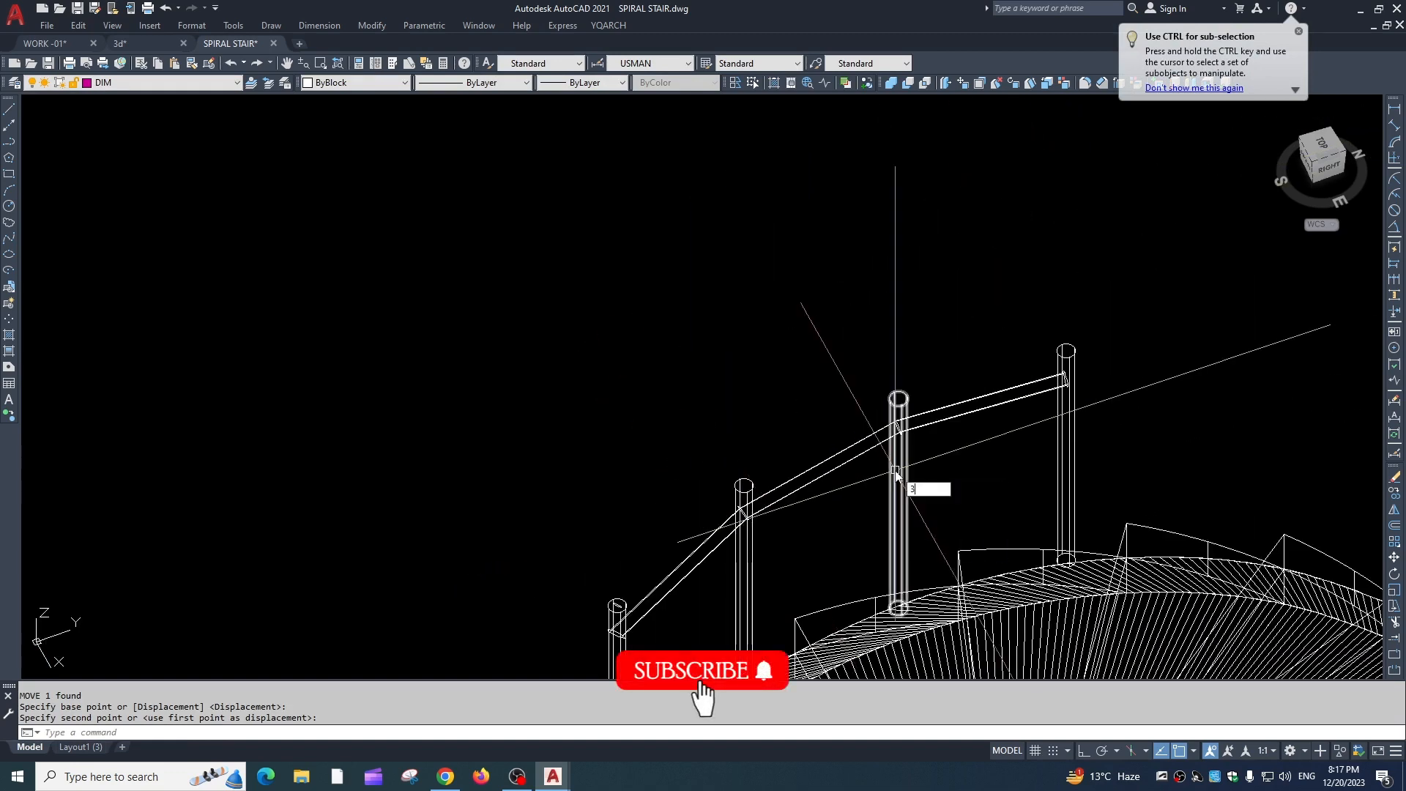
key("Return")
scroll(631, 605, "up", 4)
scroll(630, 607, "up", 2)
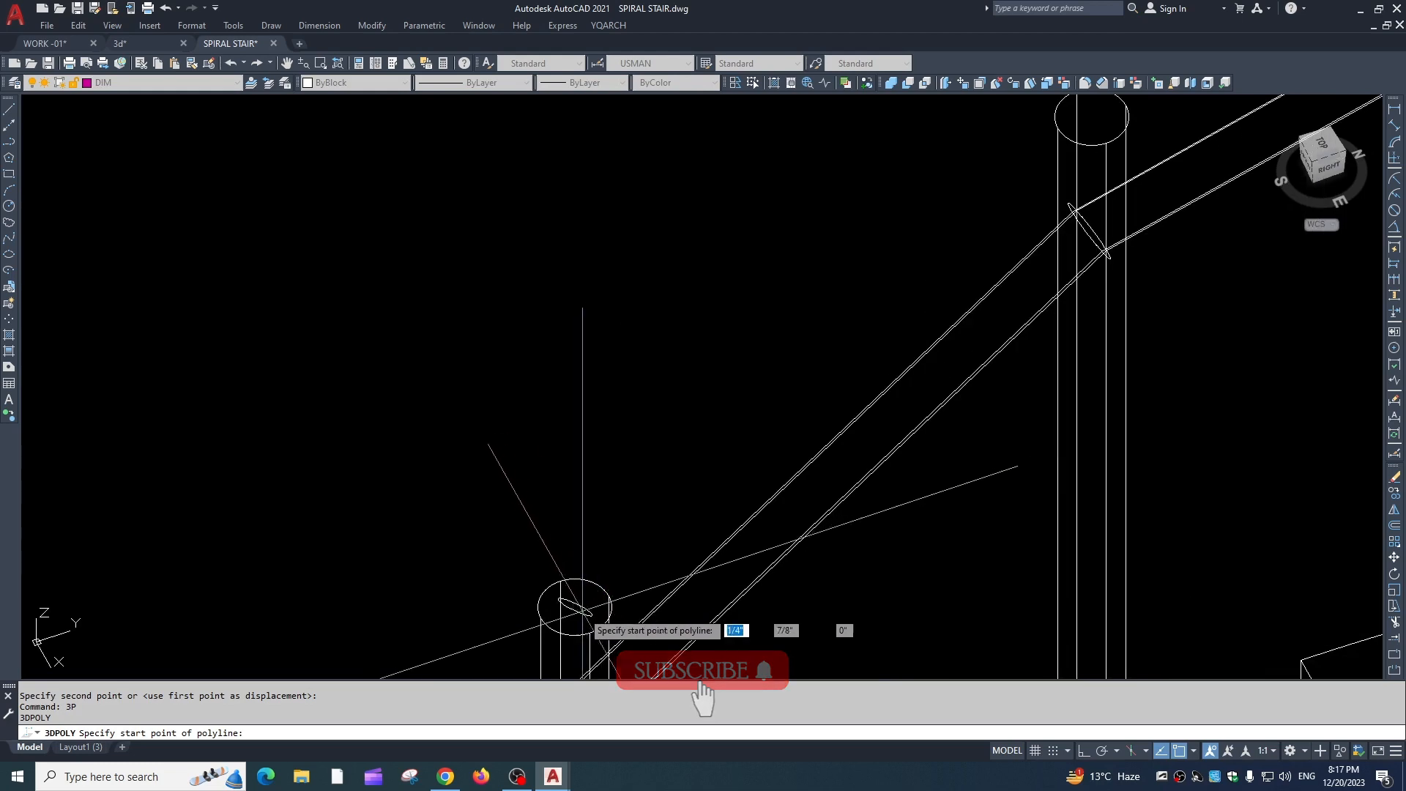
left_click(575, 607)
scroll(736, 449, "down", 4)
left_click(880, 322)
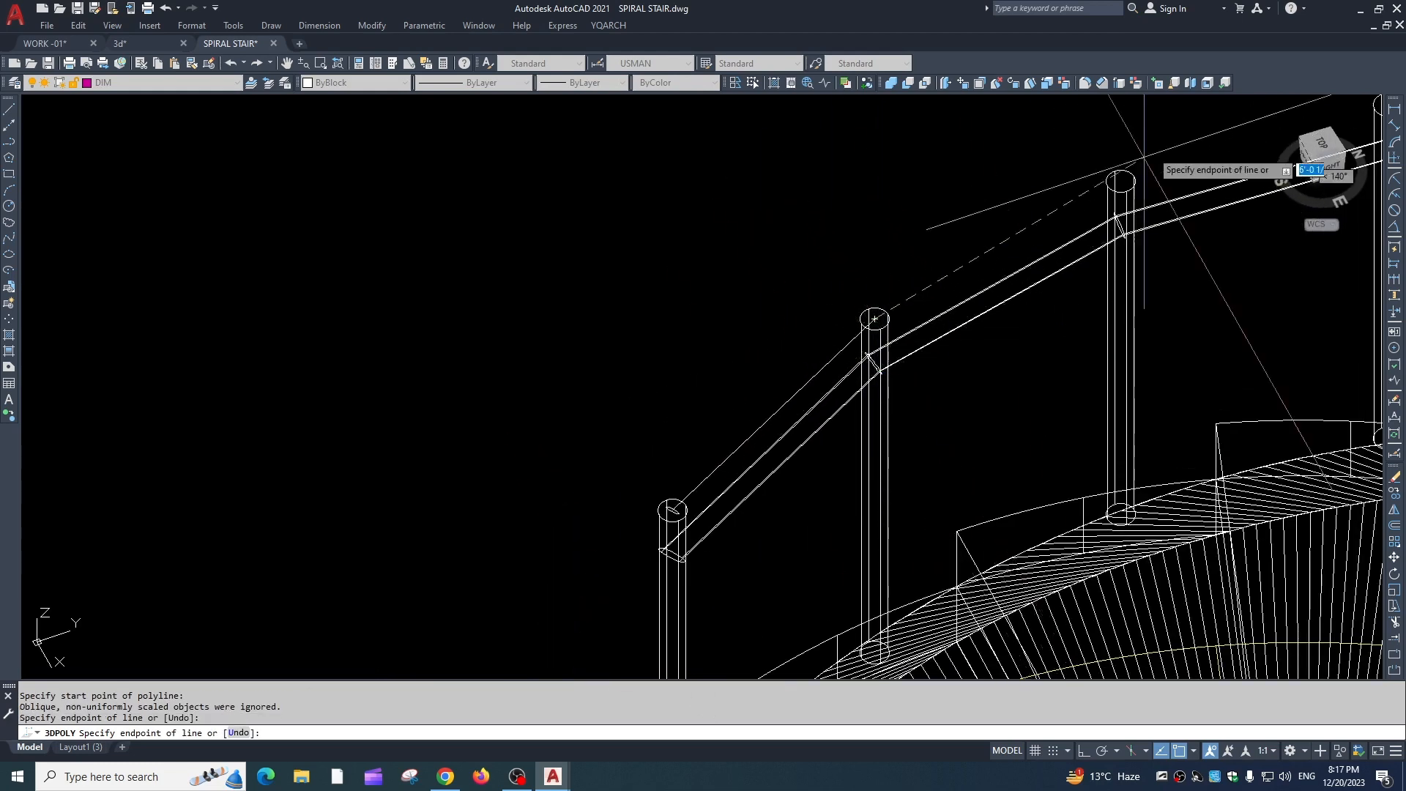
left_click(1121, 180)
middle_click_drag(1326, 114, 1067, 275)
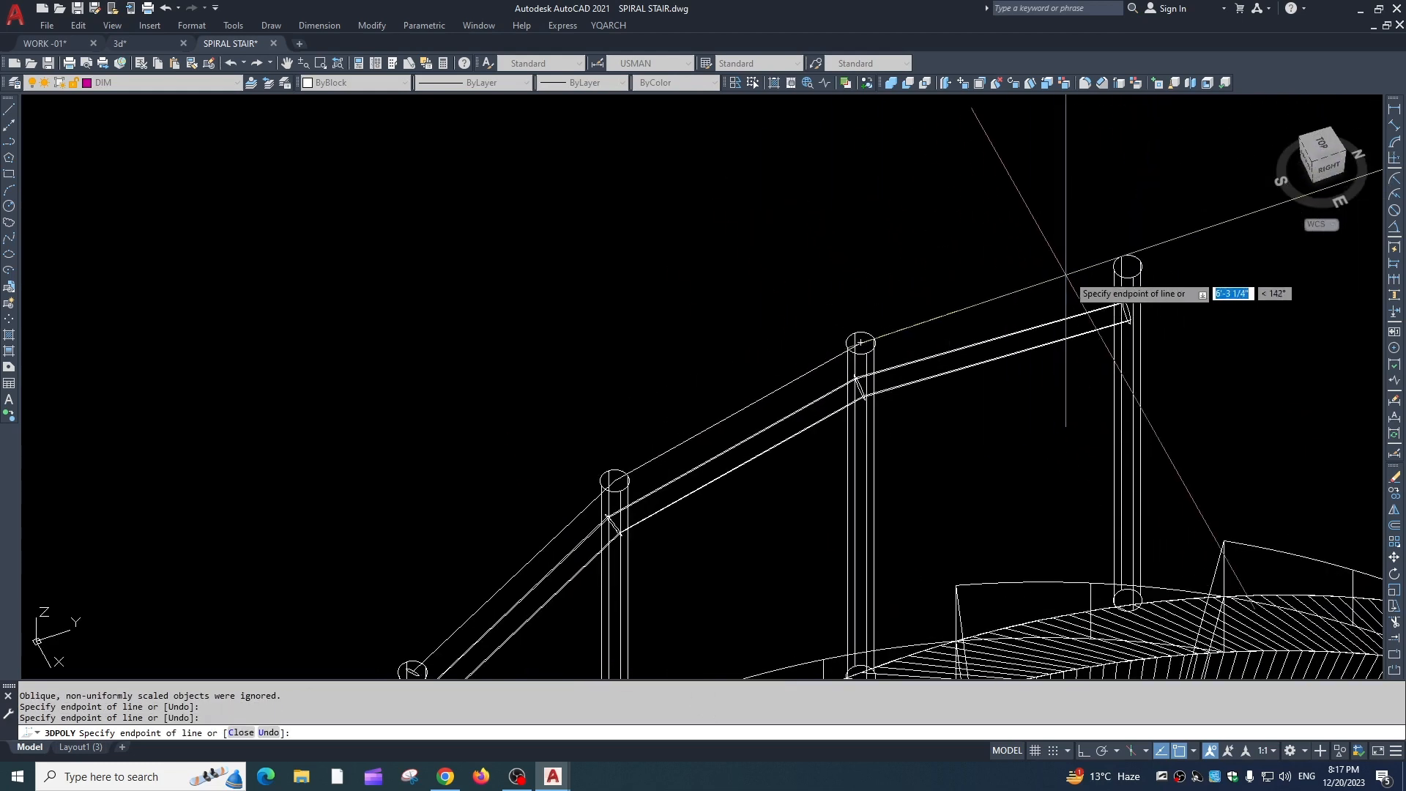
left_click(1128, 268)
key("Escape")
Extrude the small inner circle along the new 3D polyline to form a thin rail
scroll(974, 293, "down", 3)
scroll(822, 486, "up", 5)
type("ext")
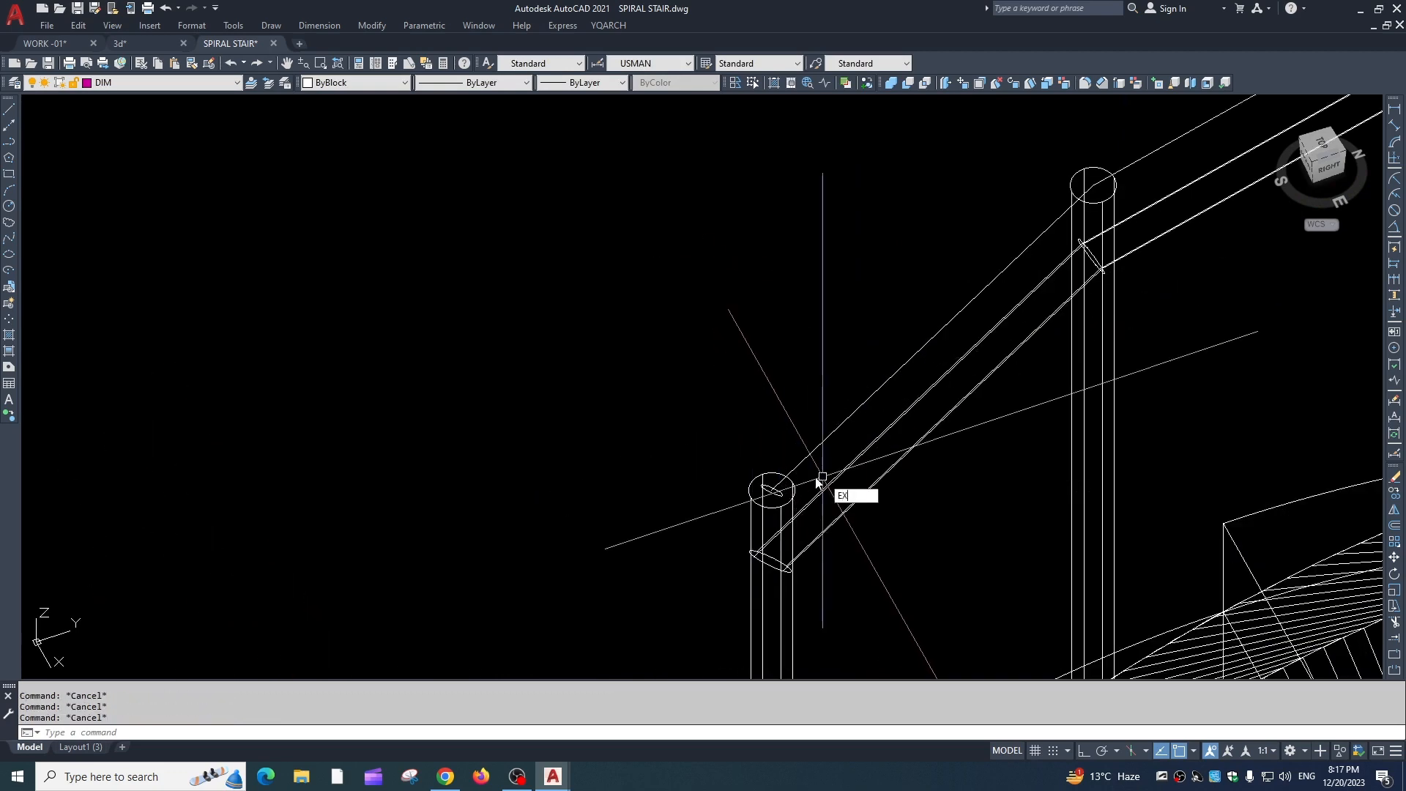
key("Return")
scroll(774, 490, "up", 2)
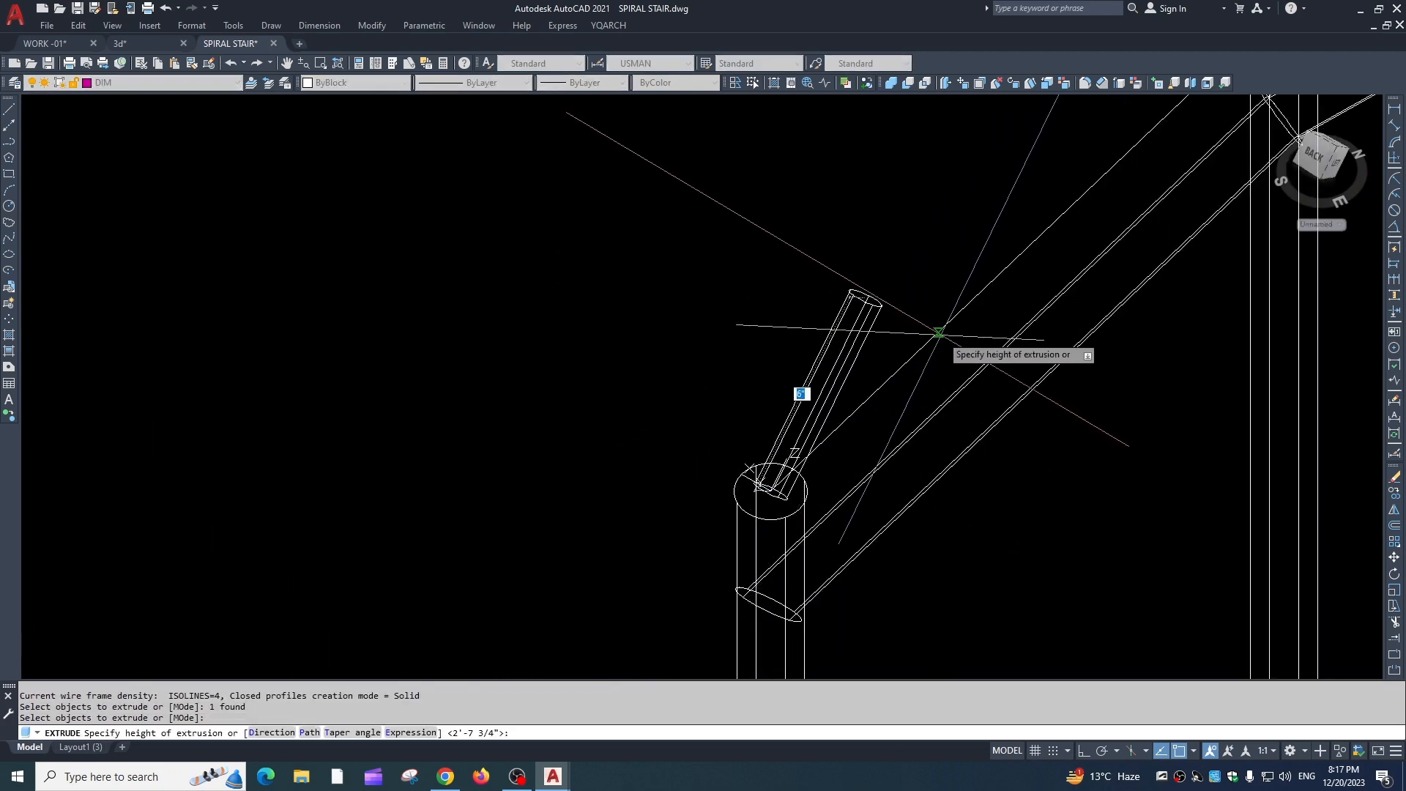
key("Return")
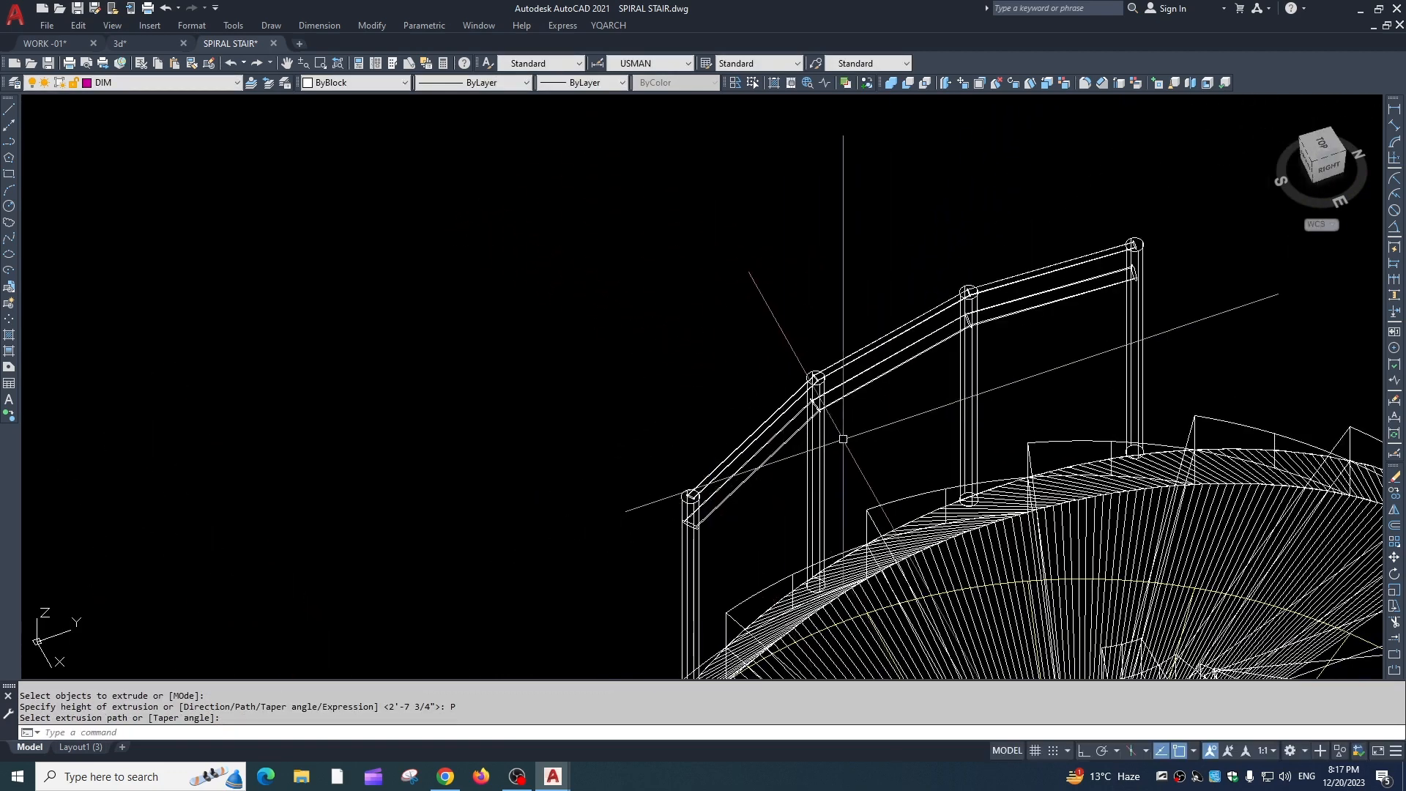
Try to move the thin rail down by 12 from the baluster tops
key("Escape")
left_click(799, 379)
type("m")
key("space")
type("n")
key("space")
left_click(819, 435)
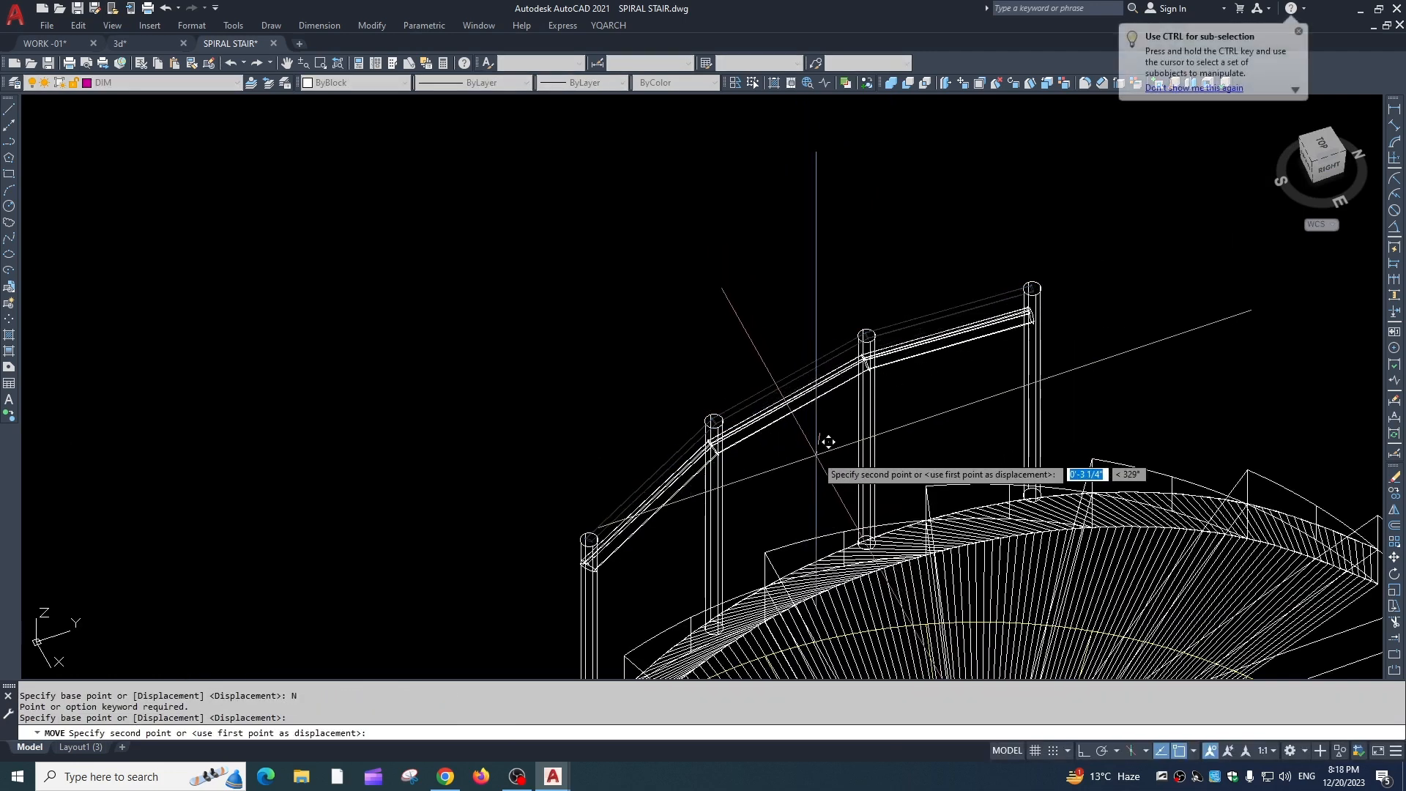
left_click(816, 455)
type("12")
key("Return")
Move the thick handrail up so its centre meets the centre of the second baluster's top
key("Escape")
type(",")
key("space")
type("m")
key("space")
scroll(715, 462, "up", 5)
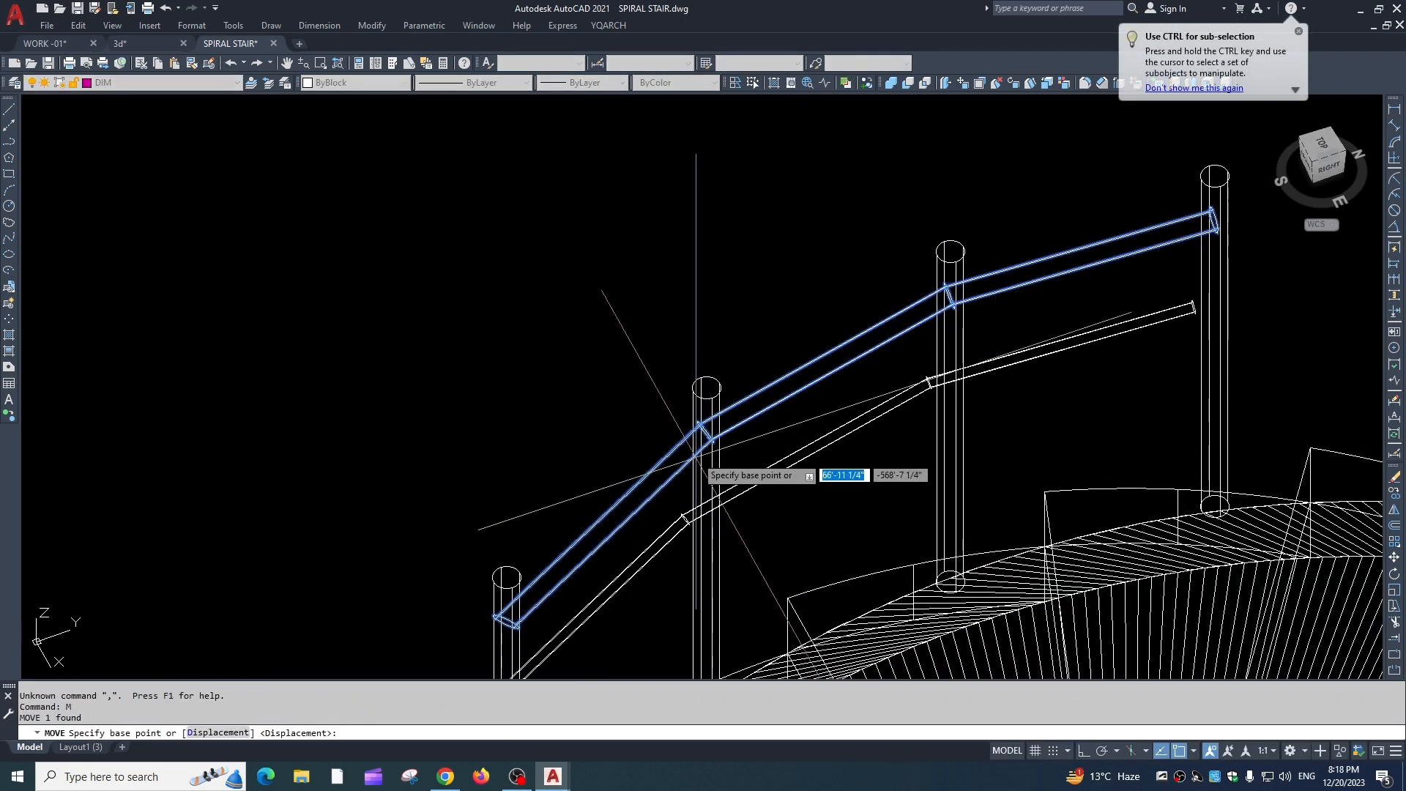
left_click(713, 407)
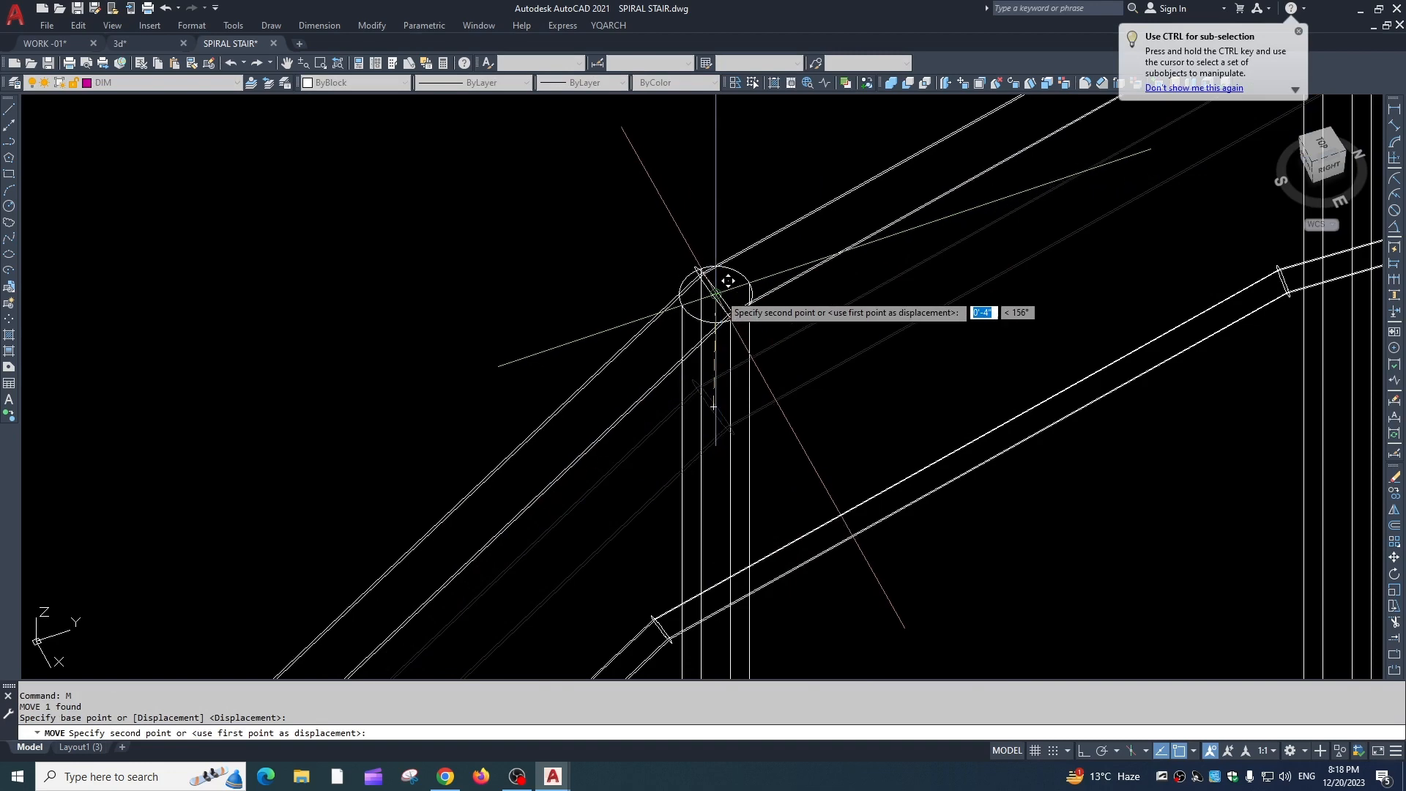
left_click(715, 293)
scroll(725, 356, "down", 6)
middle_click_drag(761, 473, 793, 373)
Cancel the started line and undo the last moves of the thin rail and the handrail
left_click(838, 279)
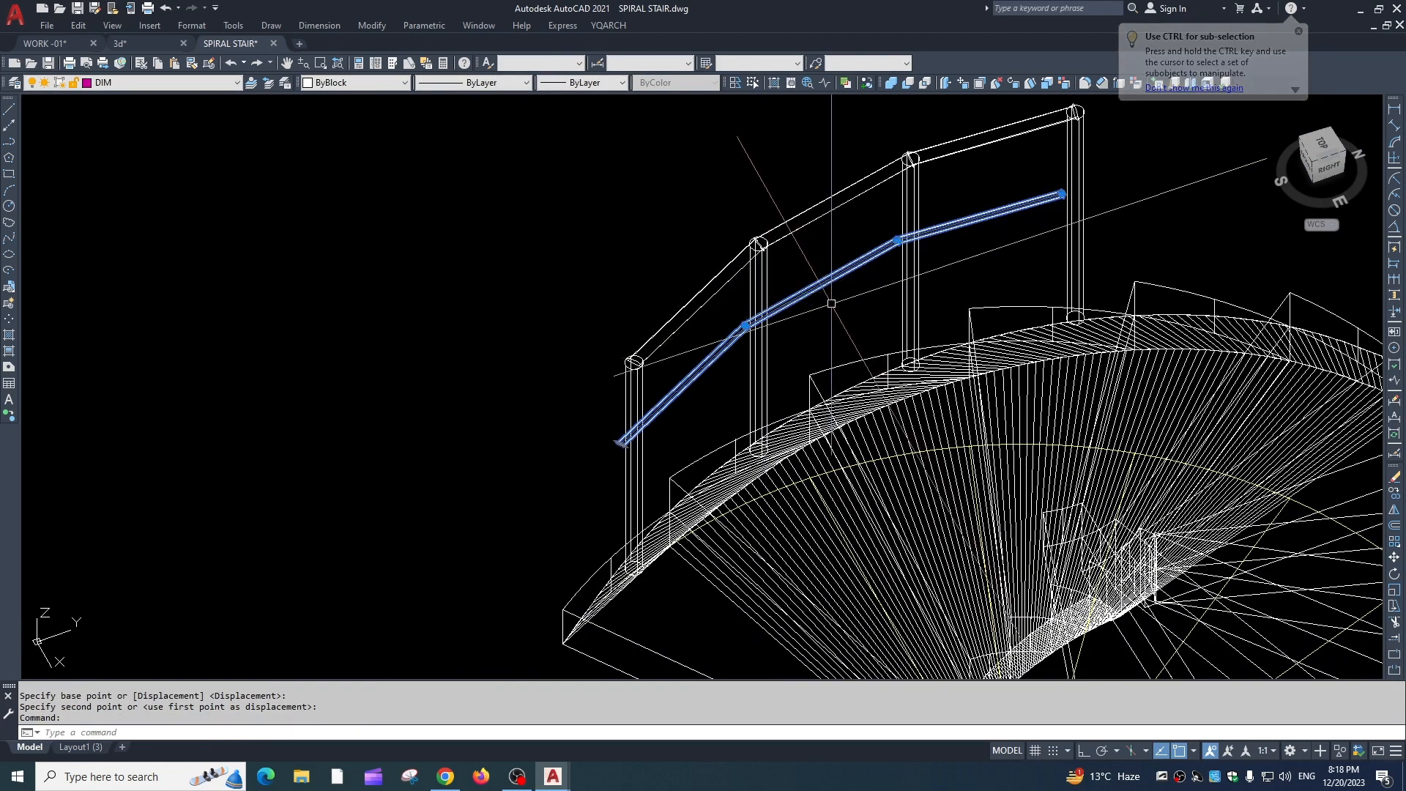
type("L")
key("space")
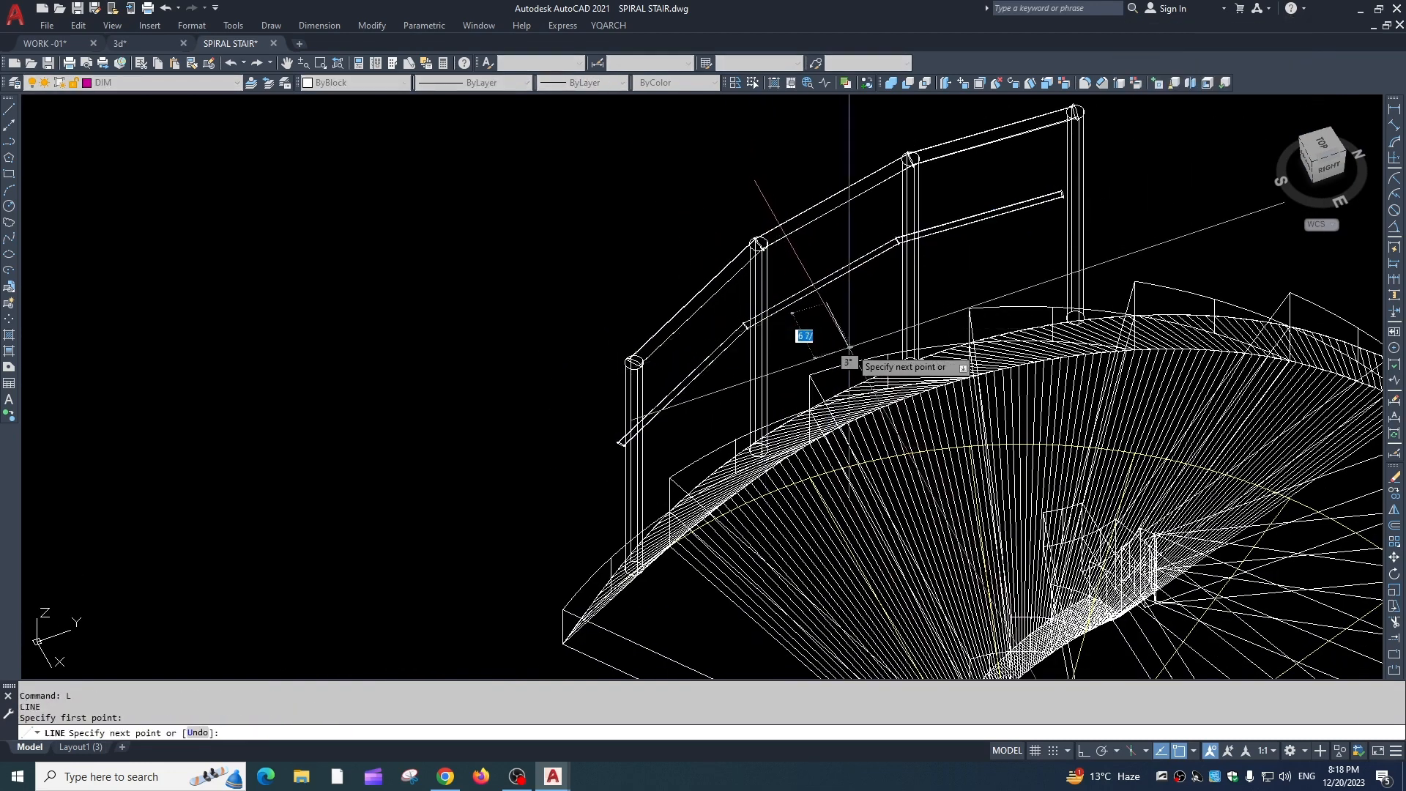
key("Escape")
type("U")
key("space")
key("space")
key("space")
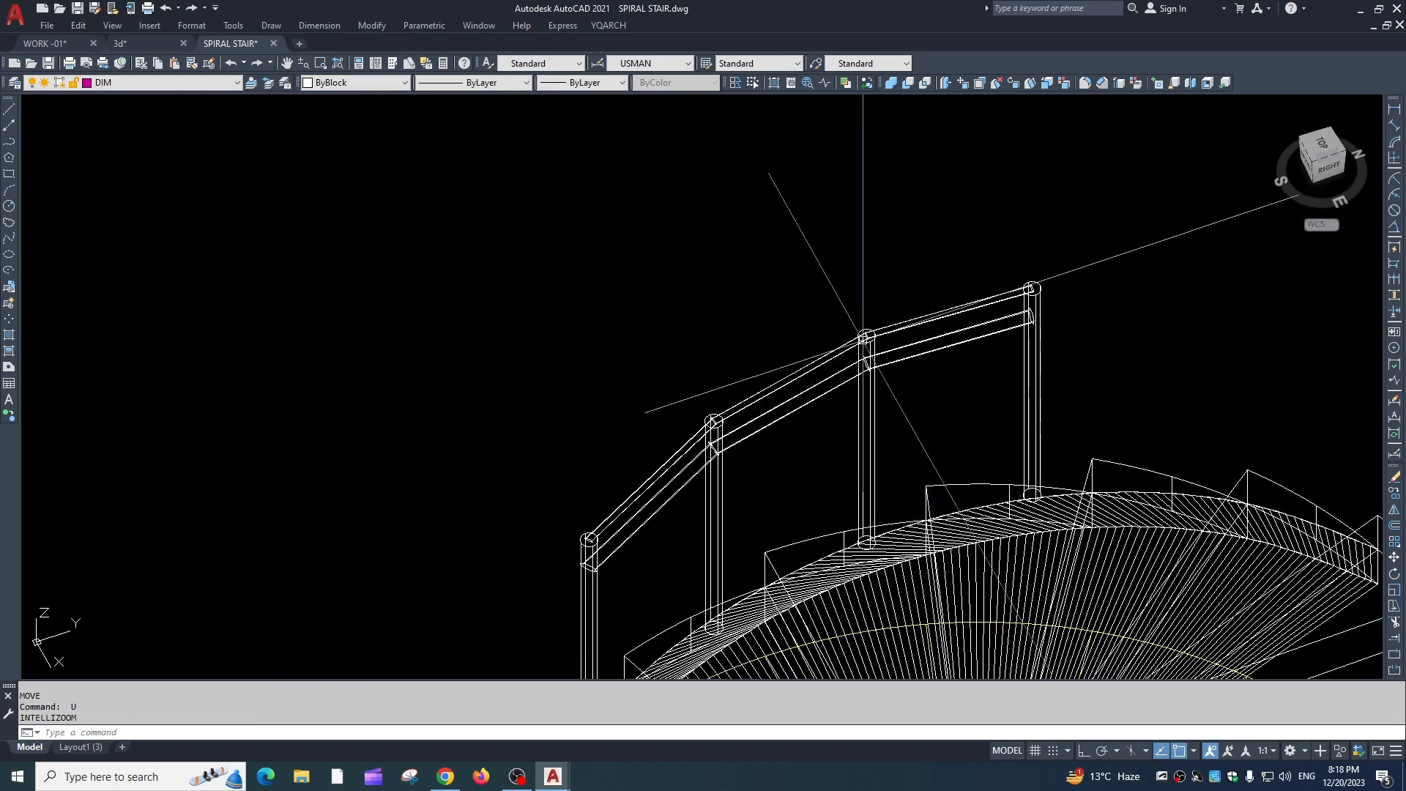
Move the thin rail straight down by 12 with Ortho on
type("M")
key("space")
left_click(820, 419)
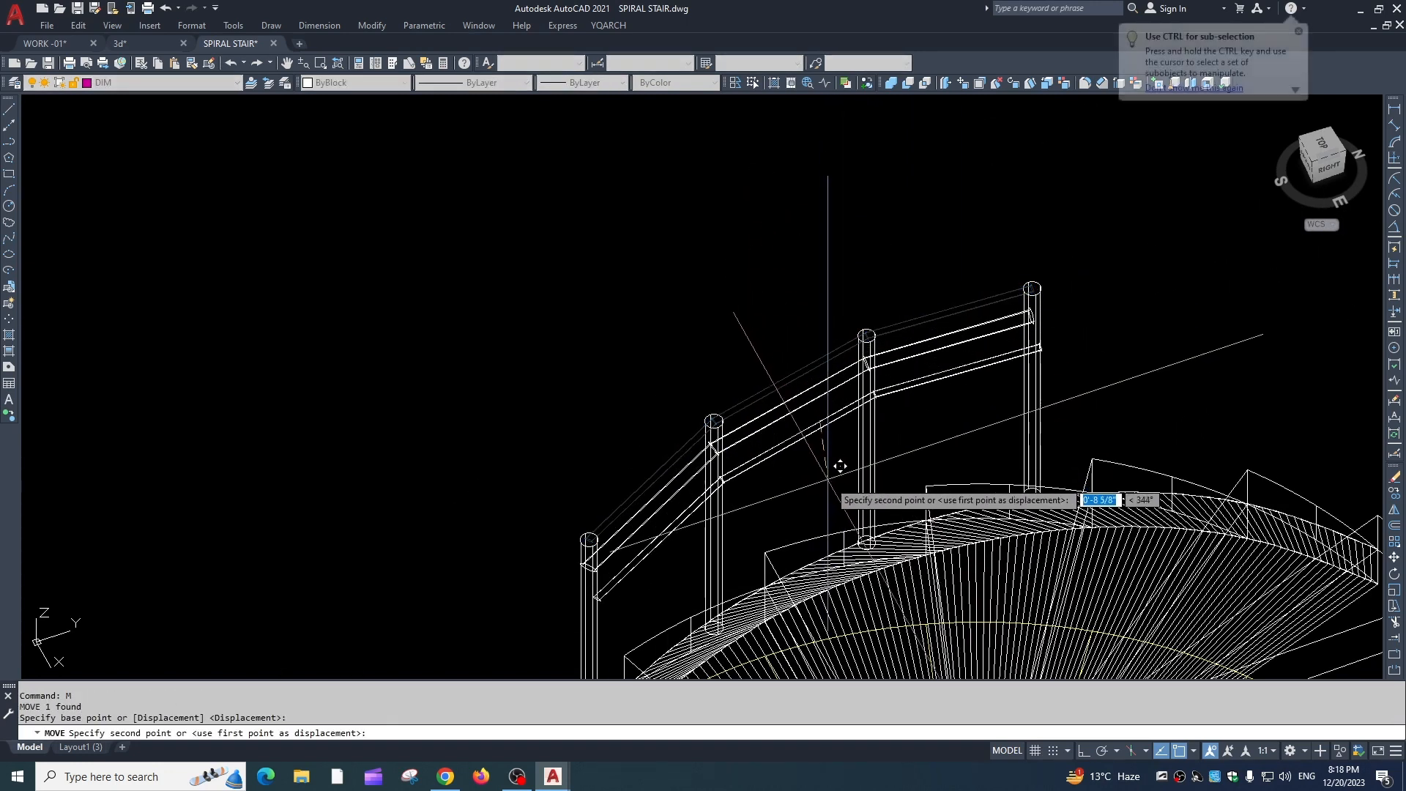
type("12")
key("space")
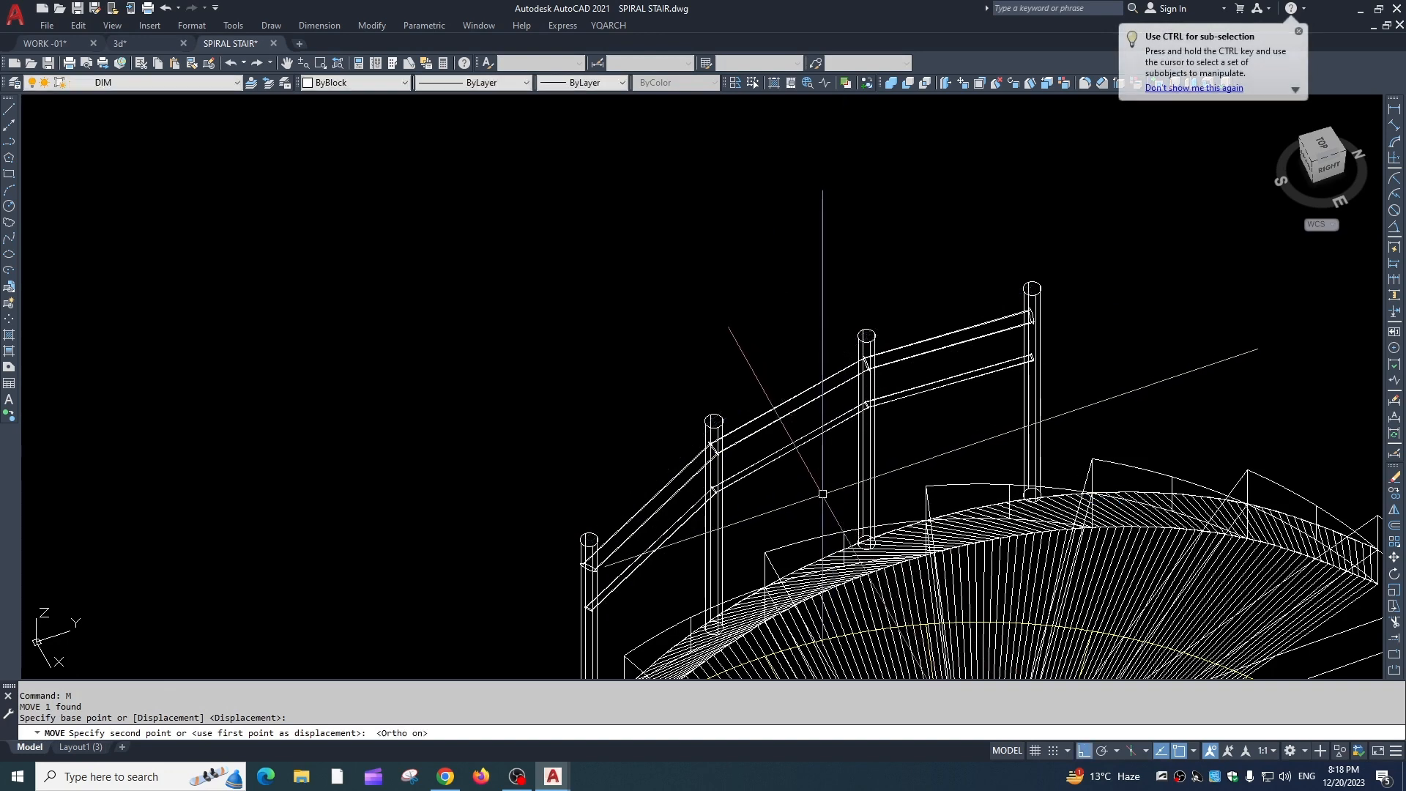
Move the thick handrail back up onto the baluster tops, matching its centre to the second baluster's top centre
left_click(748, 438)
type(",M")
key("space")
type("M")
key("space")
type("M")
key("space")
scroll(714, 461, "up", 2)
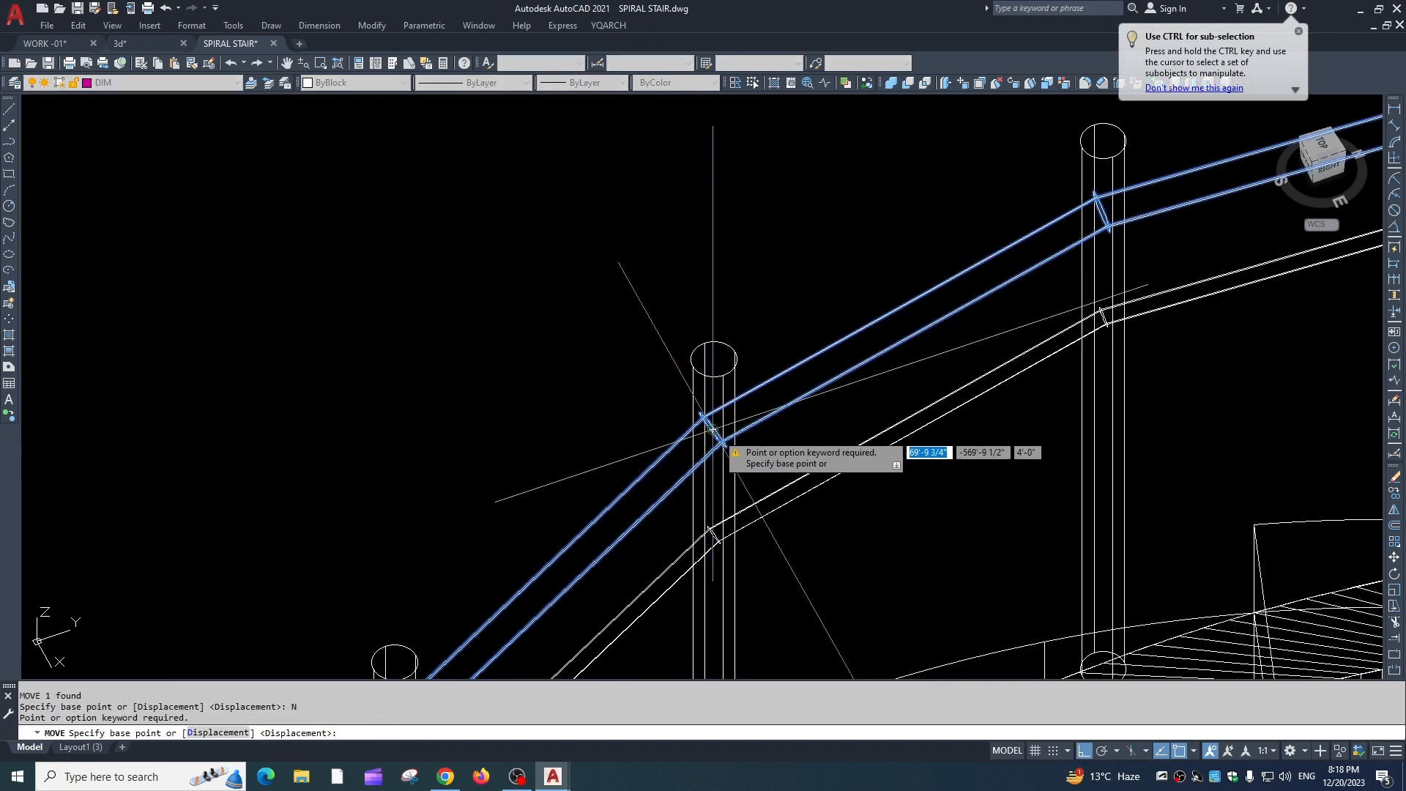
left_click(715, 433)
left_click(714, 362)
scroll(762, 441, "down", 1)
scroll(762, 443, "down", 2)
middle_click_drag(762, 442, 757, 378)
Copy the thin rail straight down twice, placing the lower copy at a distance of 12
left_click(808, 371)
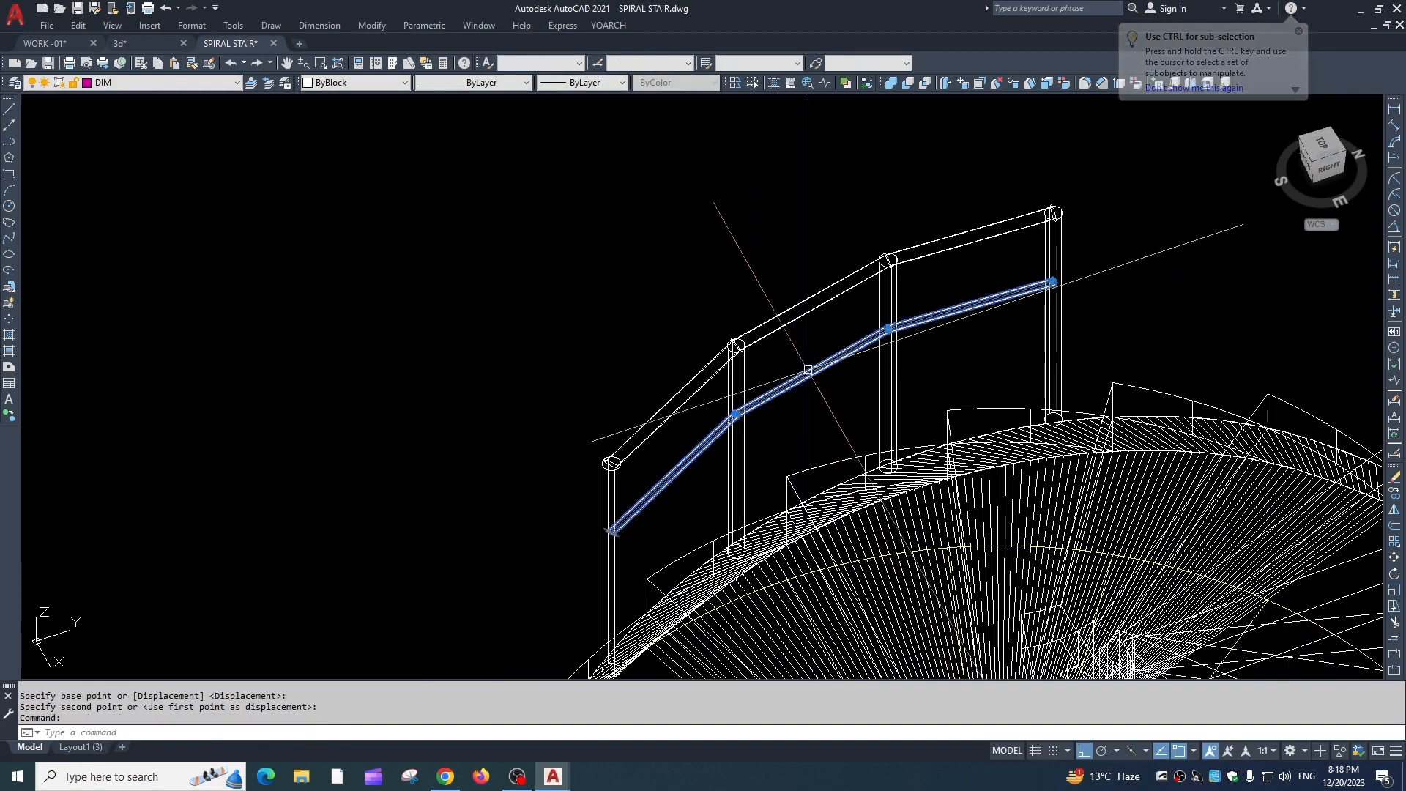
type("CO")
key("space")
scroll(813, 393, "up", 2)
left_click(819, 397)
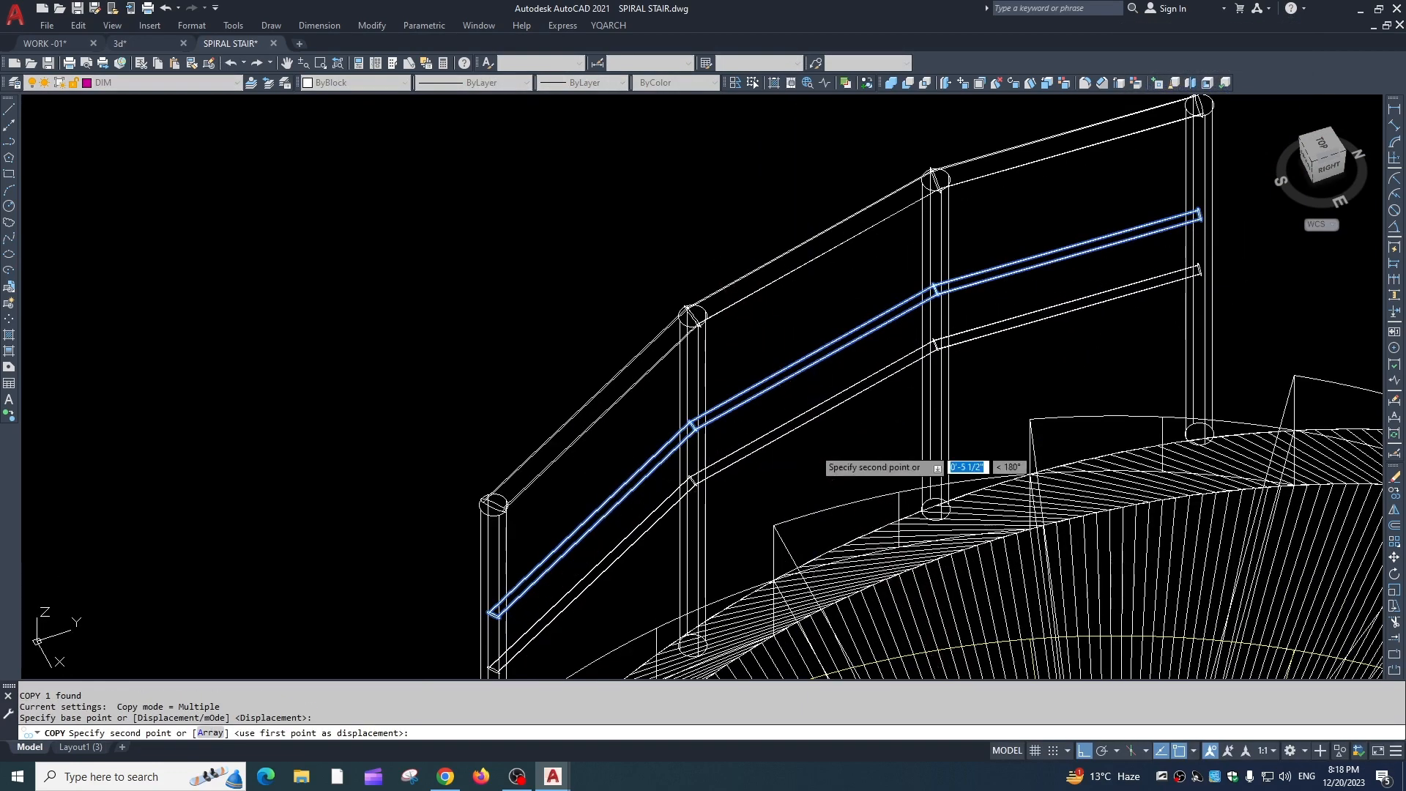
type("12")
key("space")
key("Escape")
key("Escape")
scroll(814, 454, "down", 2)
scroll(980, 492, "up", 2)
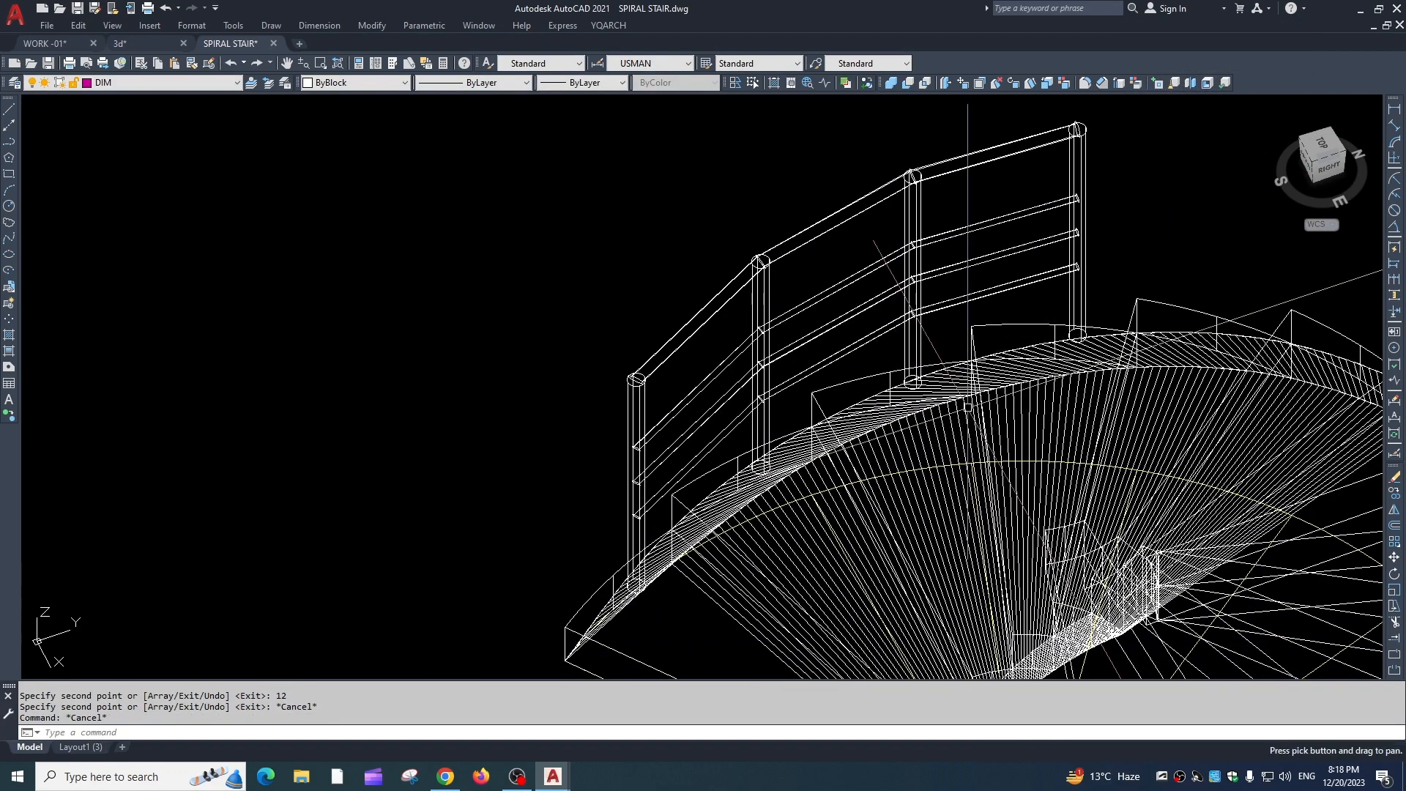
Display the model in the Shaded visual style
left_click(112, 26)
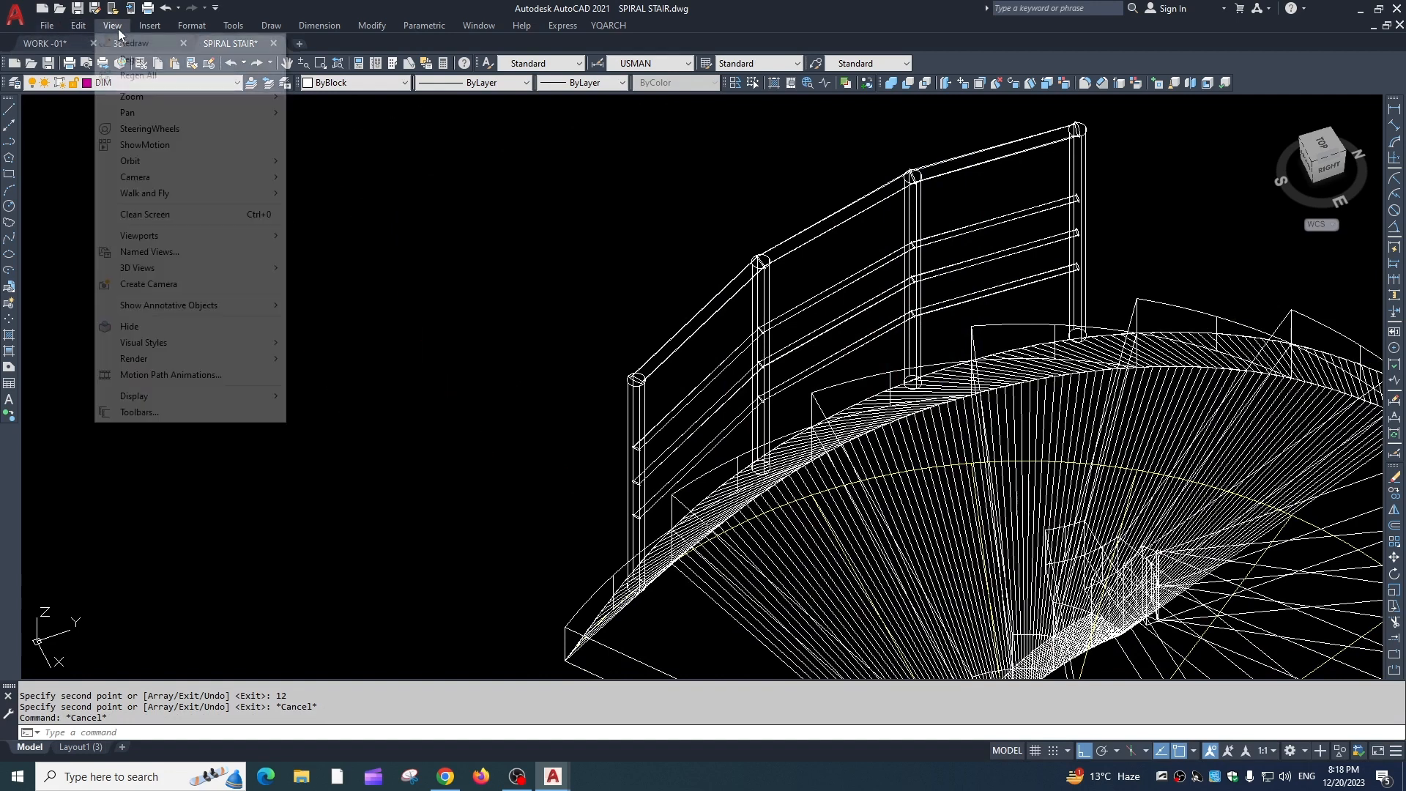
mouse_move(152, 347)
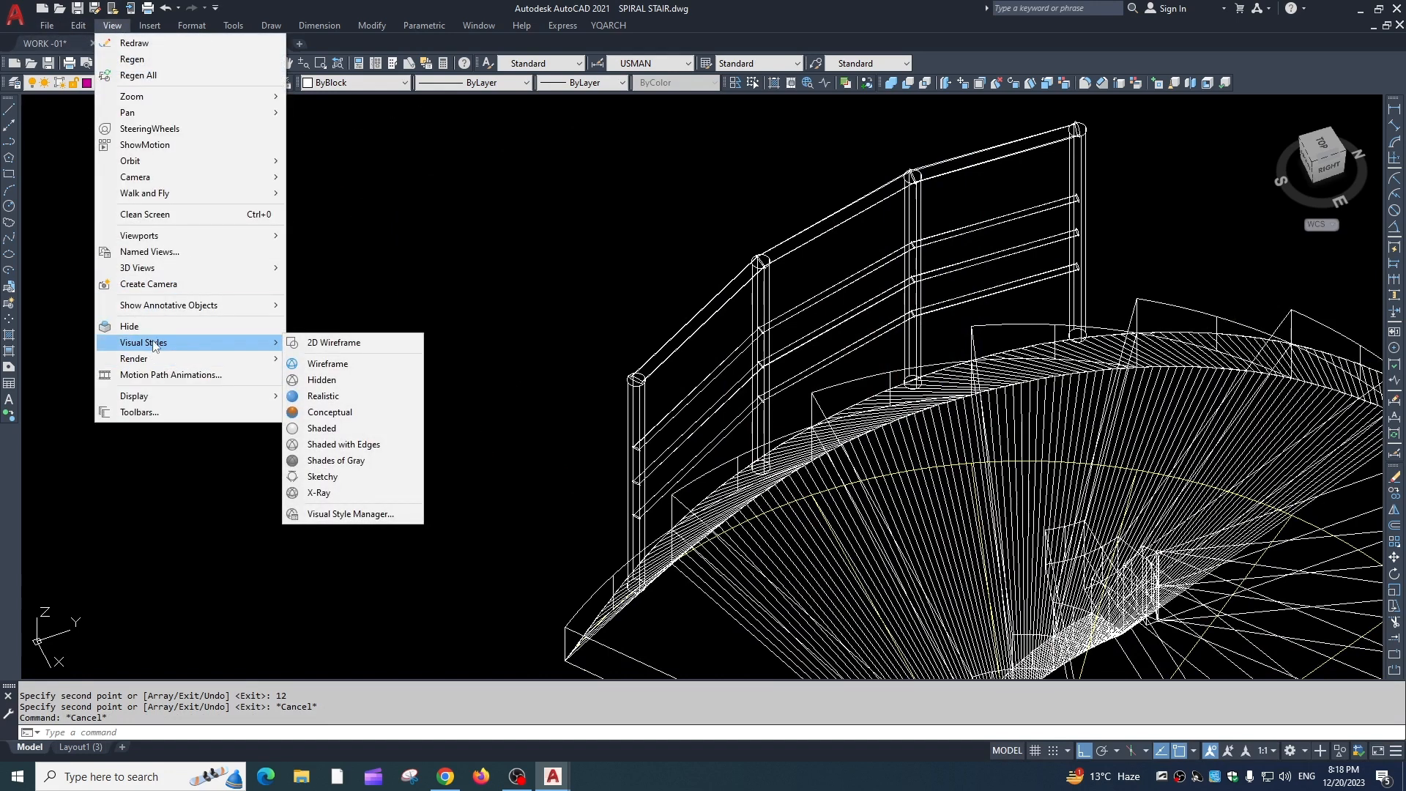
left_click(322, 428)
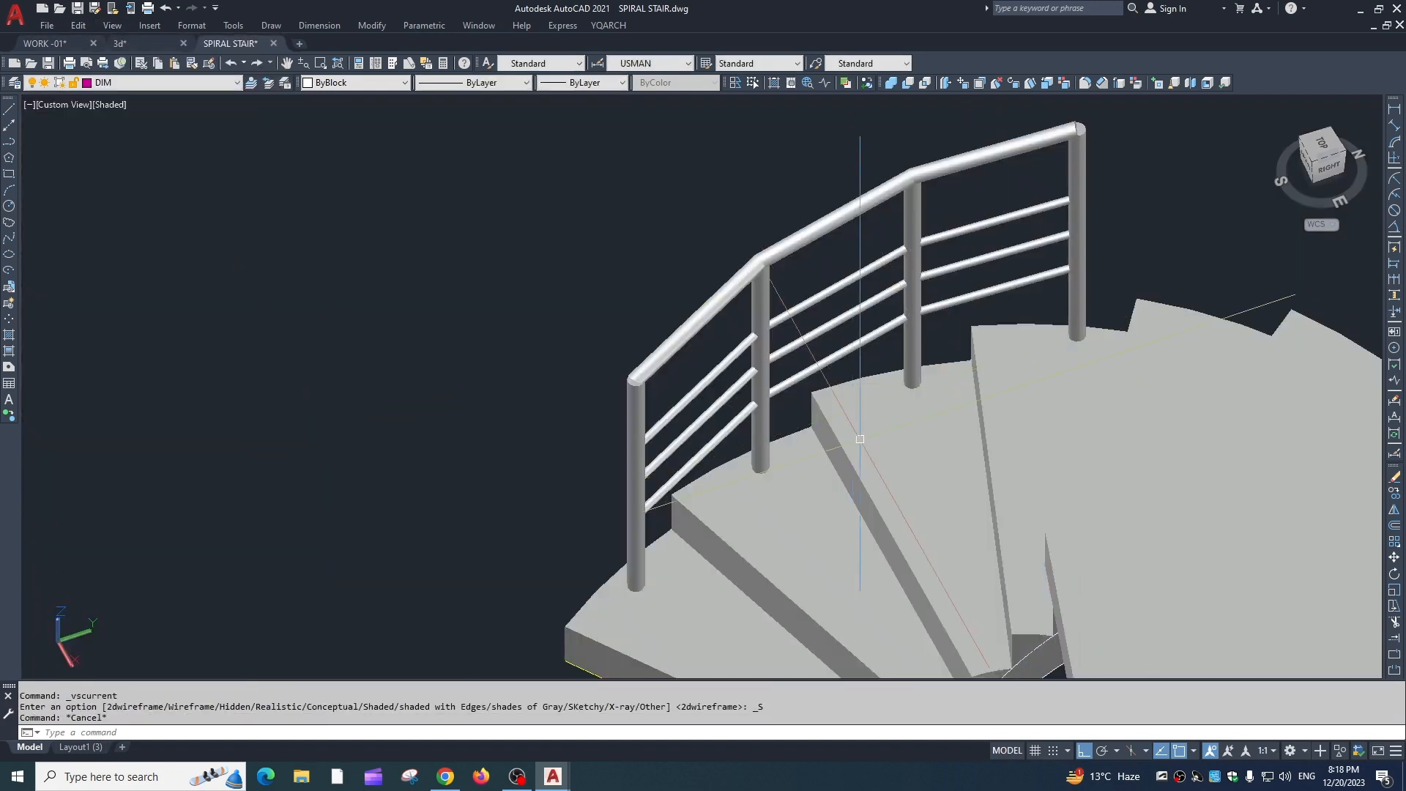
Examine the shaded handrail, thin rails and balusters on the stair from several sides, up close and from afar
scroll(894, 408, "down", 3)
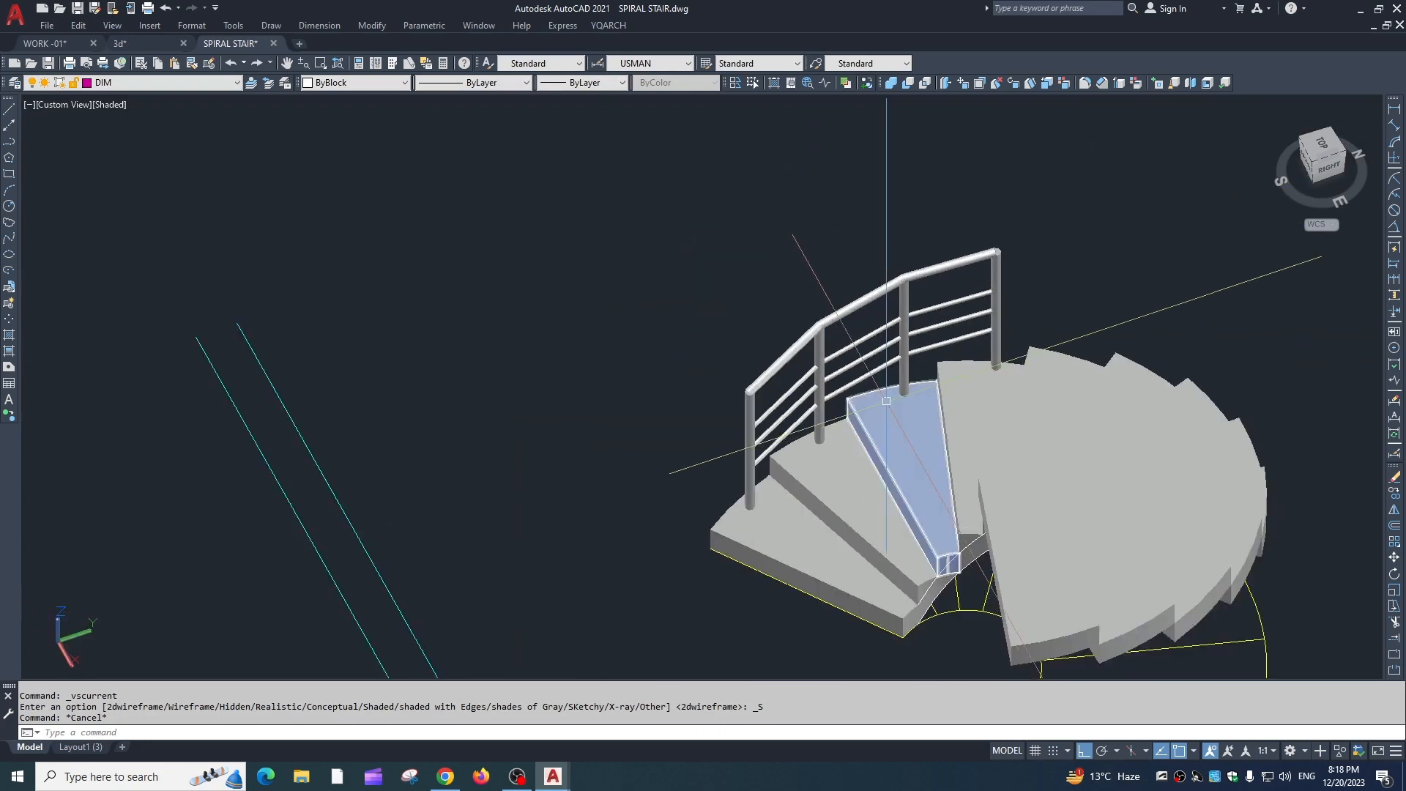
mouse_move(886, 401)
middle_mouse_down("shift")
mouse_move(970, 323)
mouse_move(1108, 370)
mouse_move(974, 337)
mouse_move(1033, 344)
mouse_move(1063, 381)
mouse_move(1003, 364)
middle_mouse_up("shift")
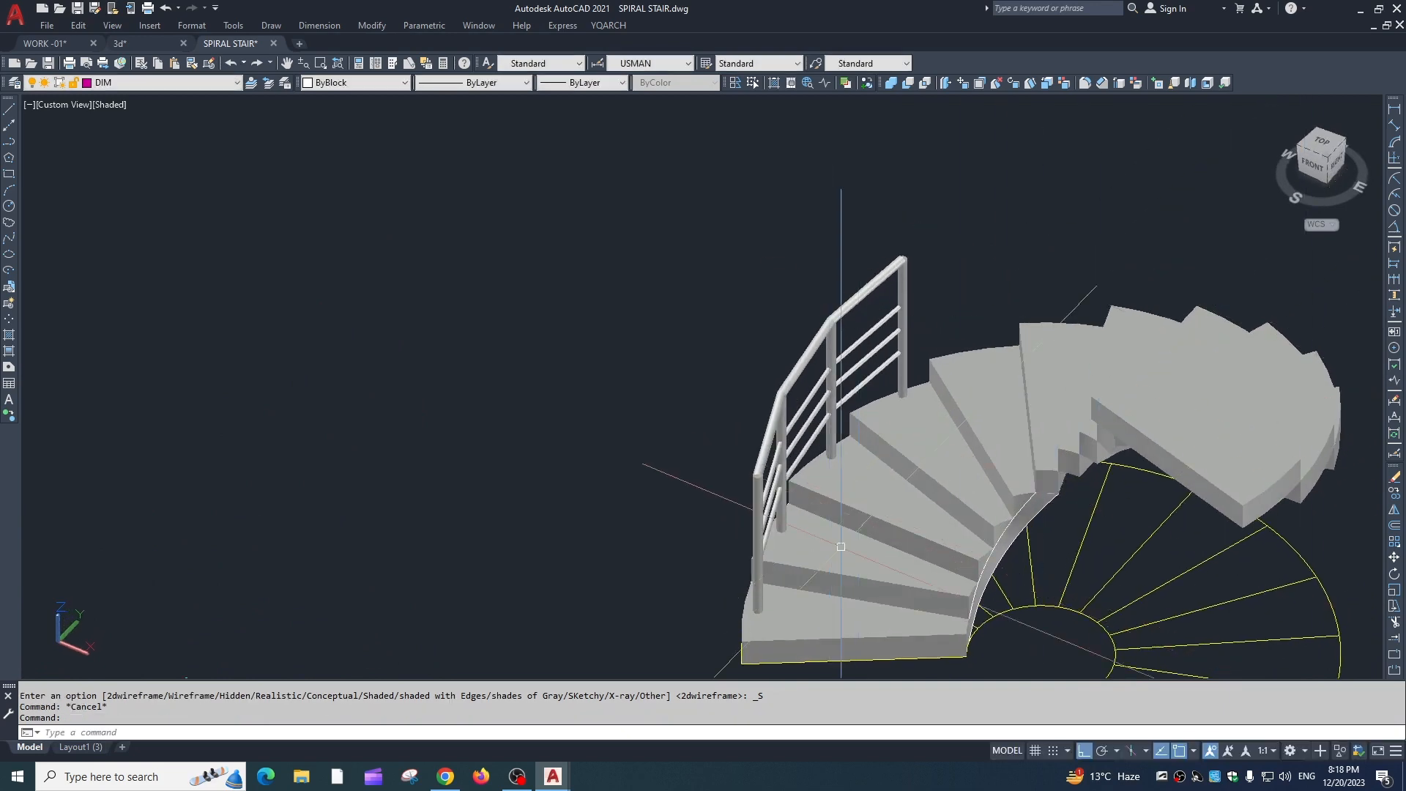
scroll(841, 546, "up", 2)
mouse_move(840, 547)
middle_mouse_down("shift")
mouse_move(728, 449)
mouse_move(644, 433)
mouse_move(728, 432)
mouse_move(806, 462)
mouse_move(1054, 463)
middle_mouse_up("shift")
scroll(1283, 460, "up", 4)
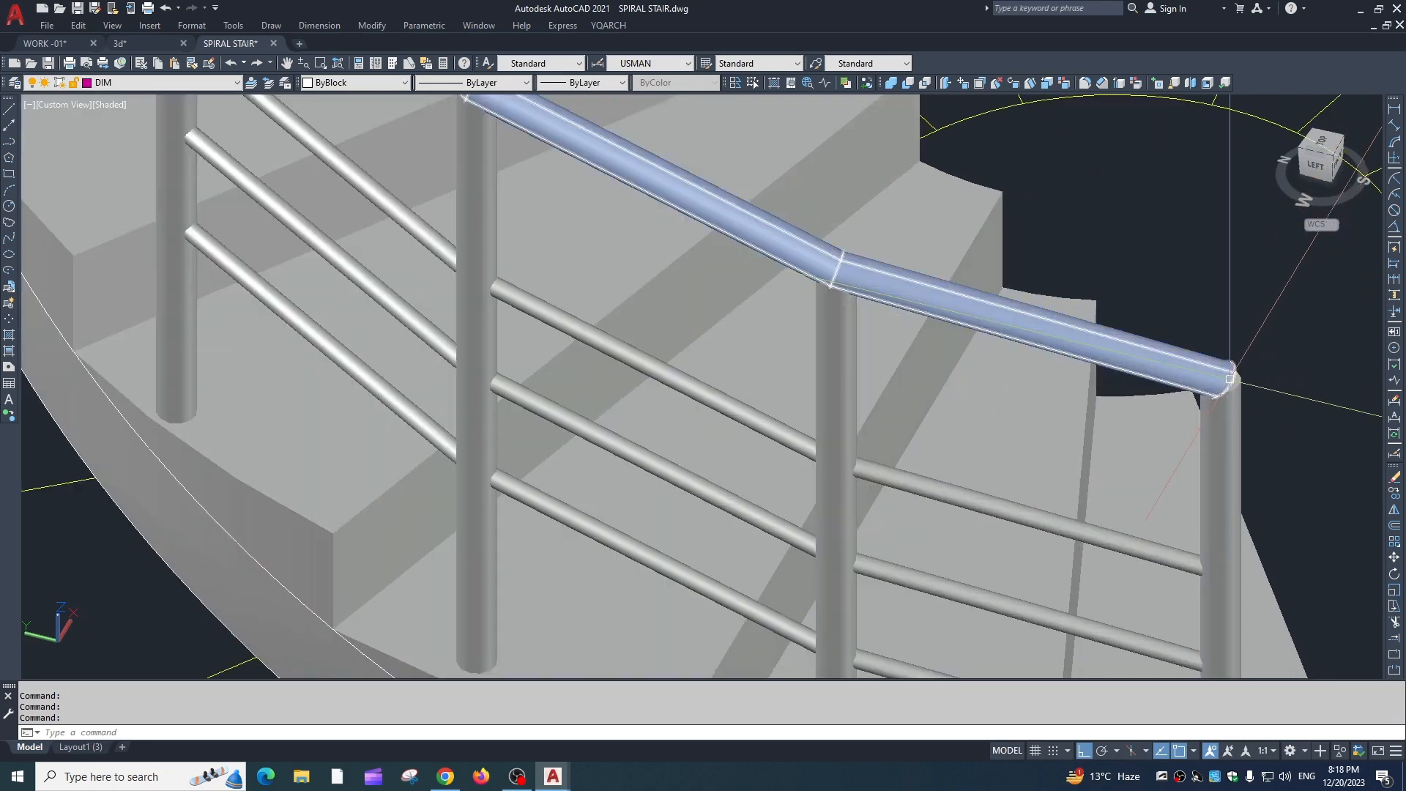
scroll(1106, 417, "down", 4)
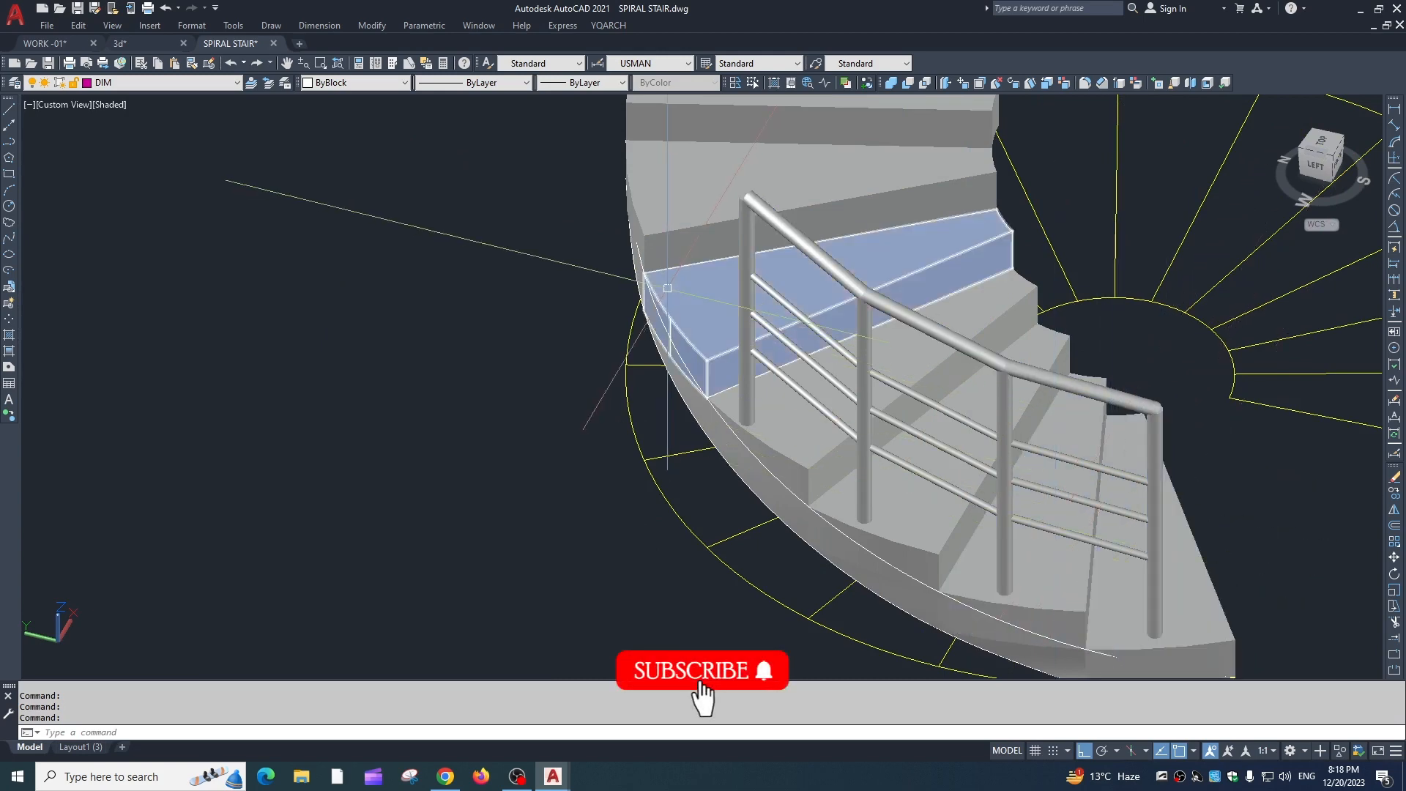
scroll(938, 429, "down", 5)
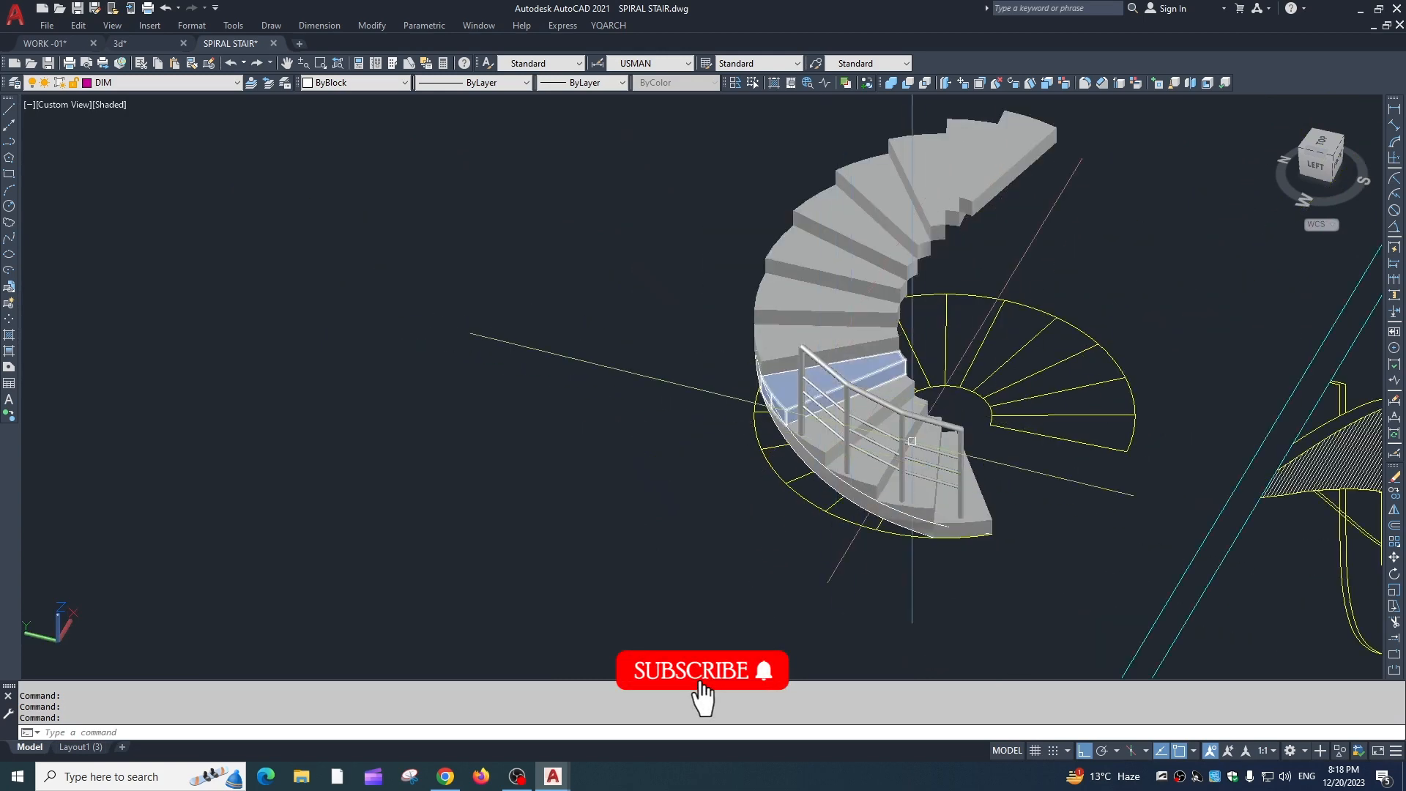
scroll(912, 441, "up", 5)
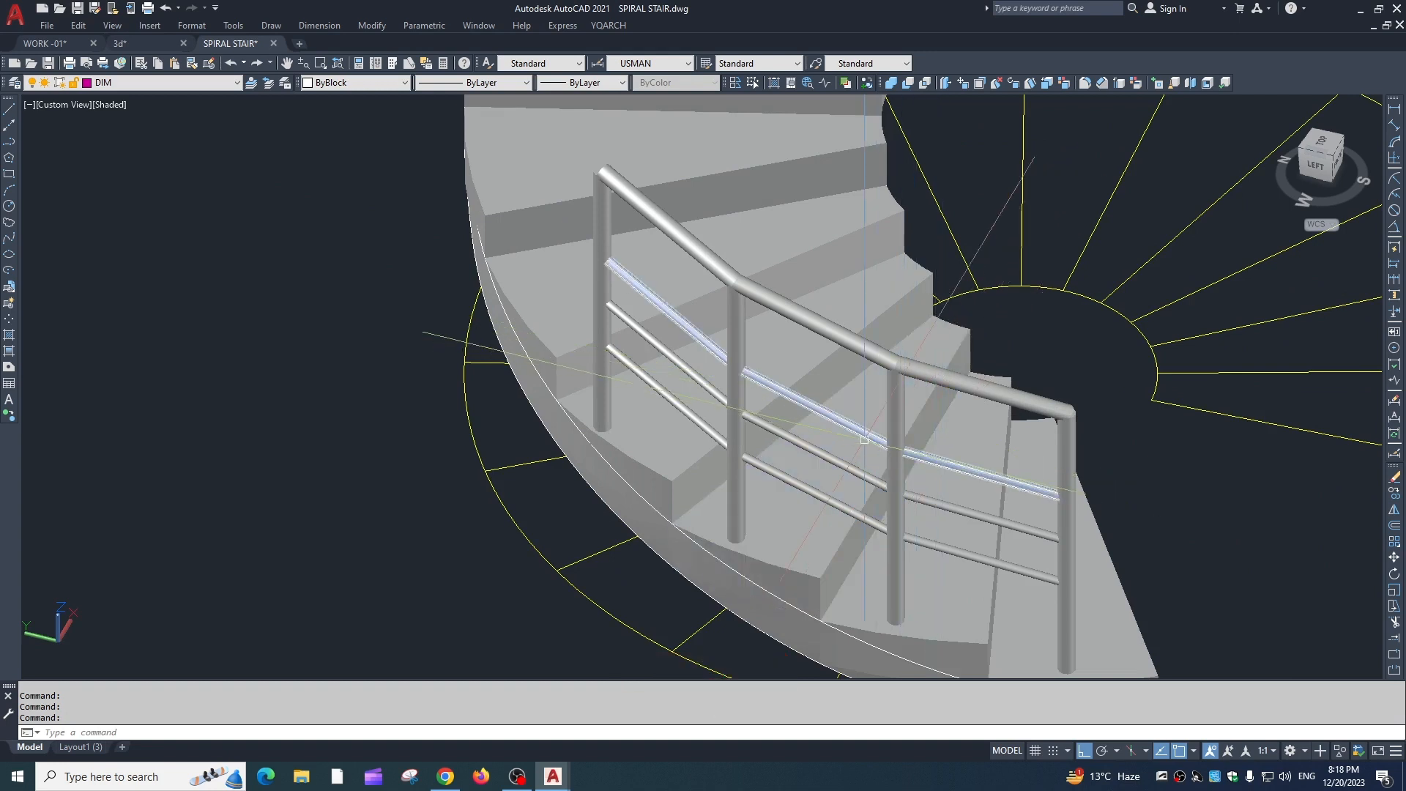
scroll(853, 445, "down", 2)
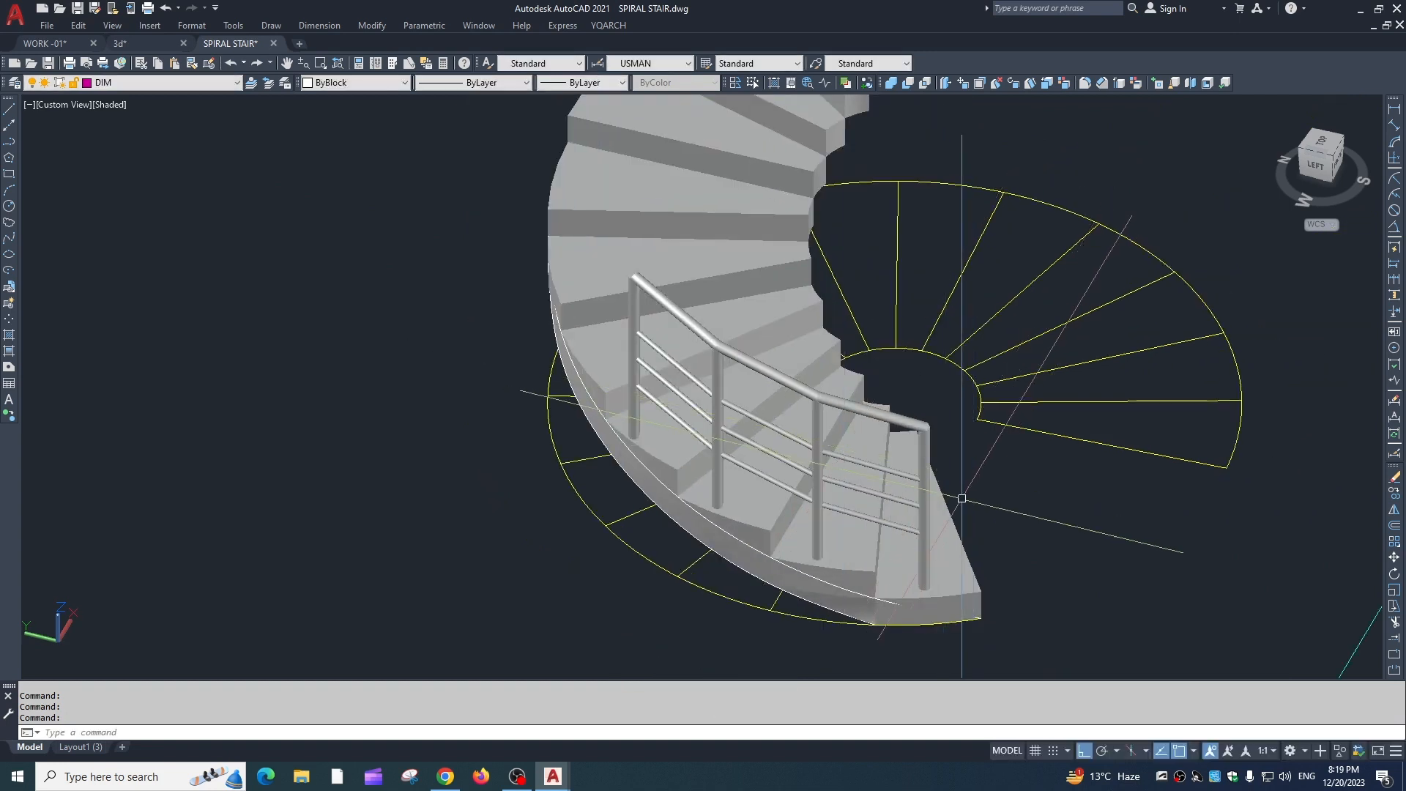